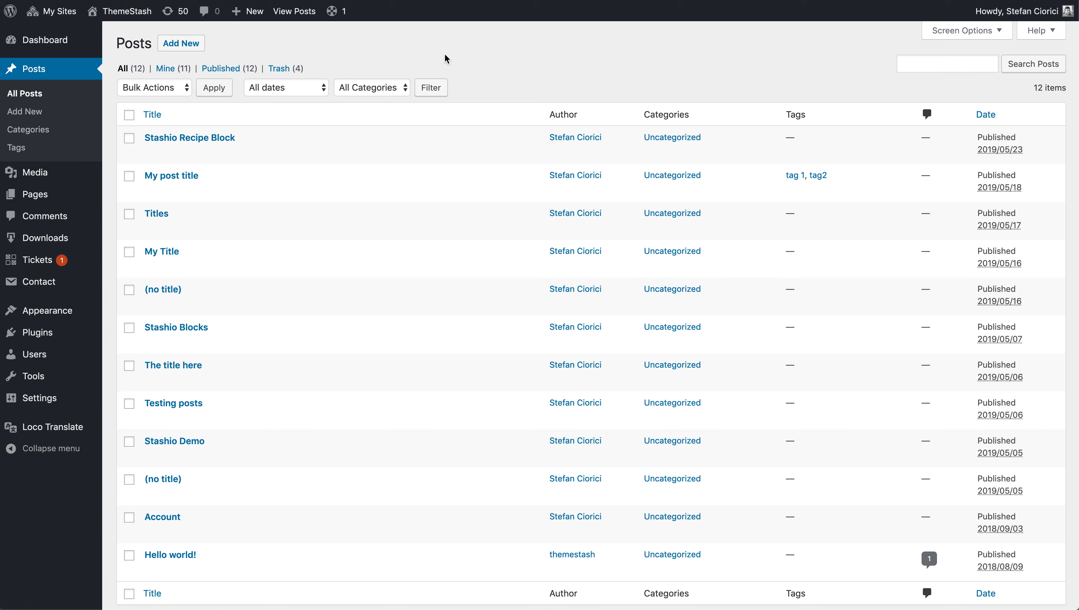
Step: Create a new post titled "Testing new functionality"
click(192, 44)
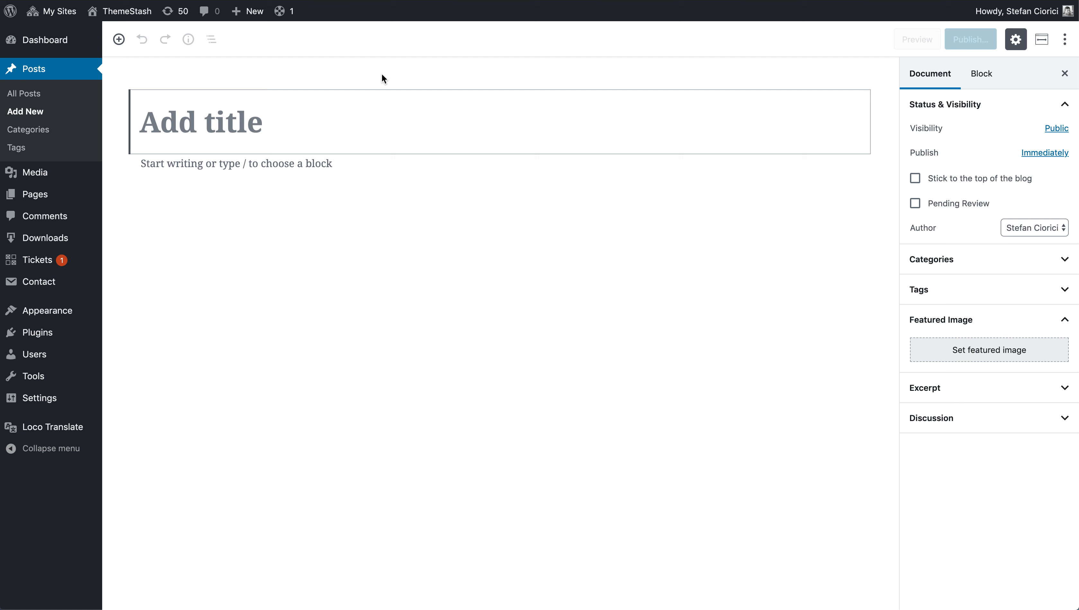
text(Testing new functionality)
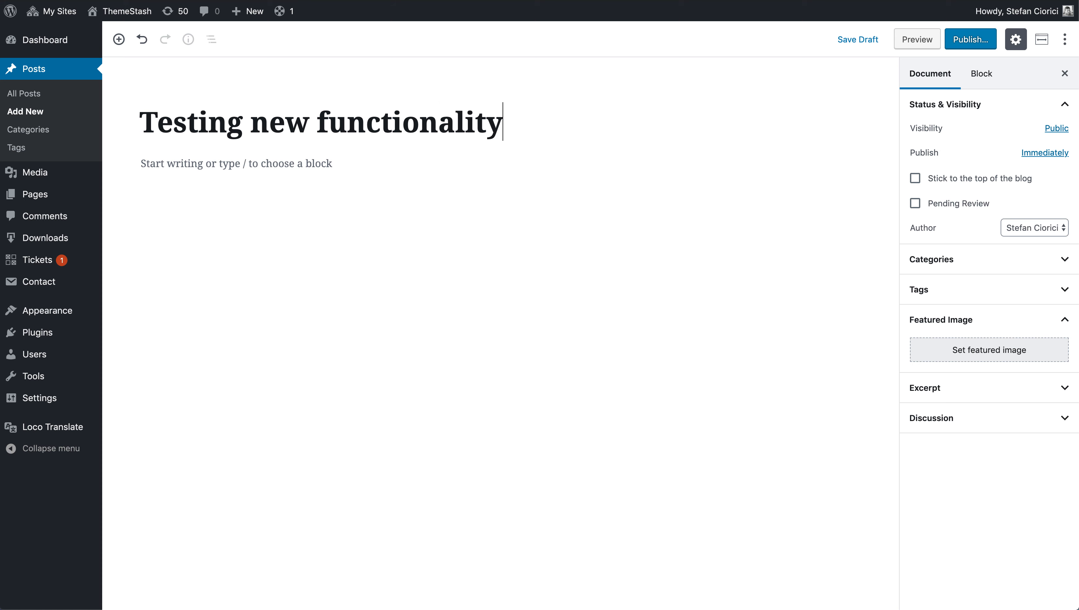
Step: Browse the blocks offered in the Stashio Blocks category for the empty paragraph below the title
click(112, 164)
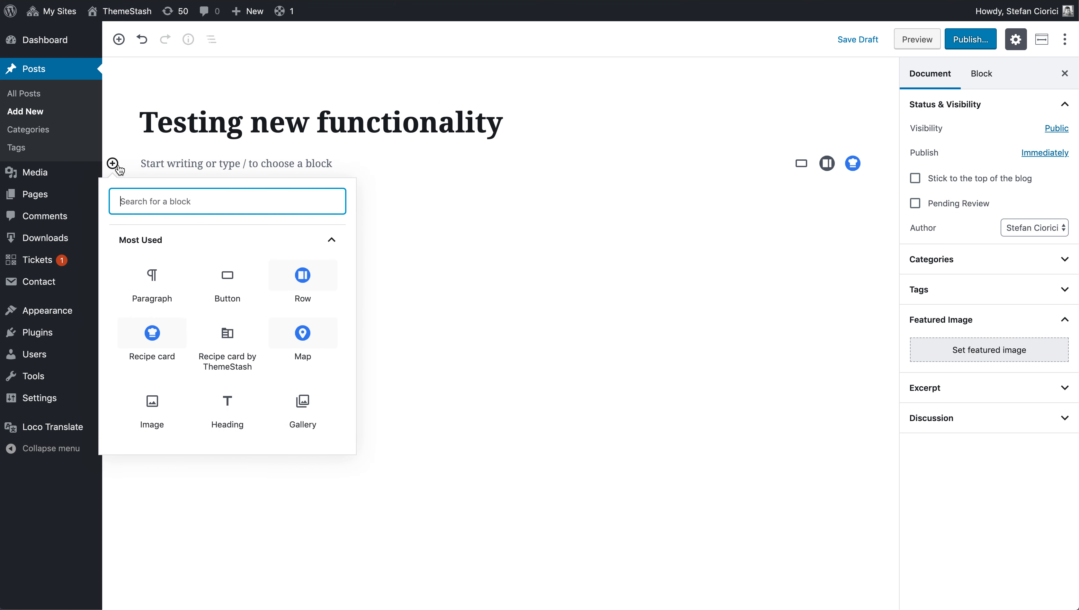
click(190, 240)
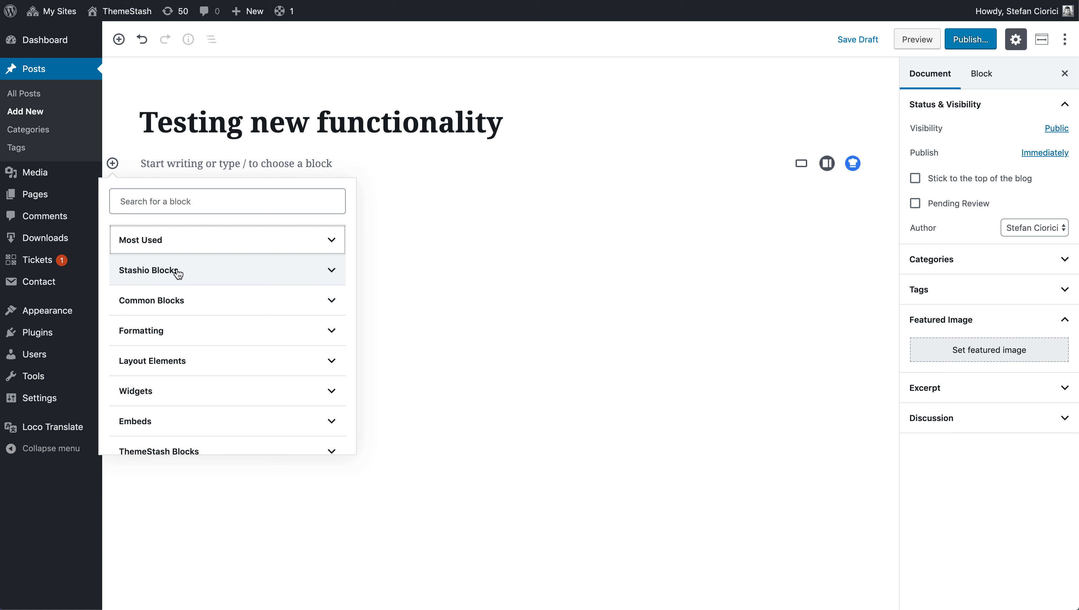
click(225, 273)
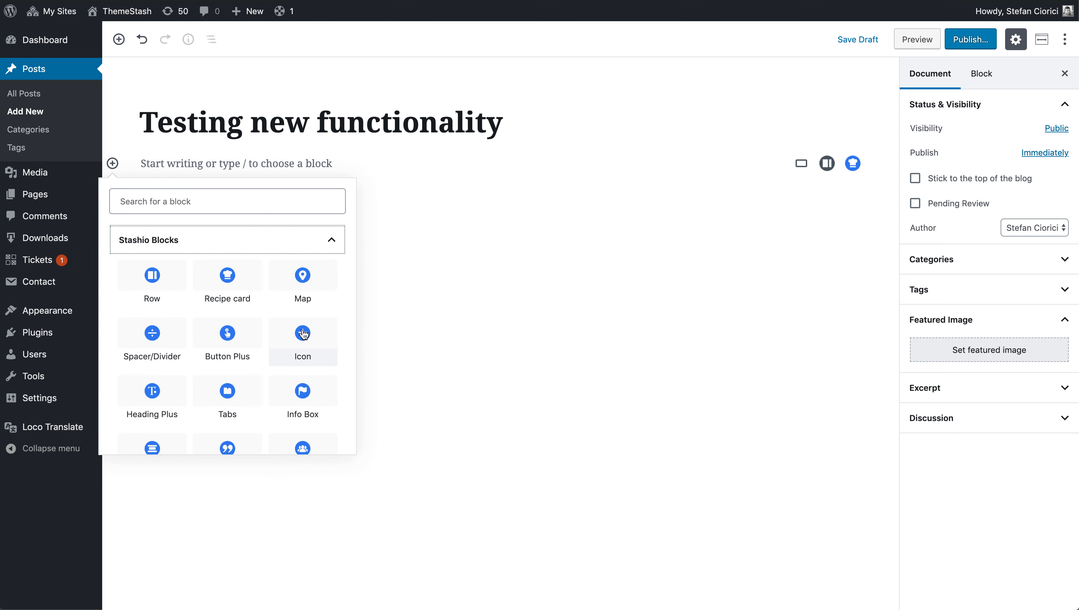
scroll(318, 331, down, 3)
scroll(318, 331, down, 2)
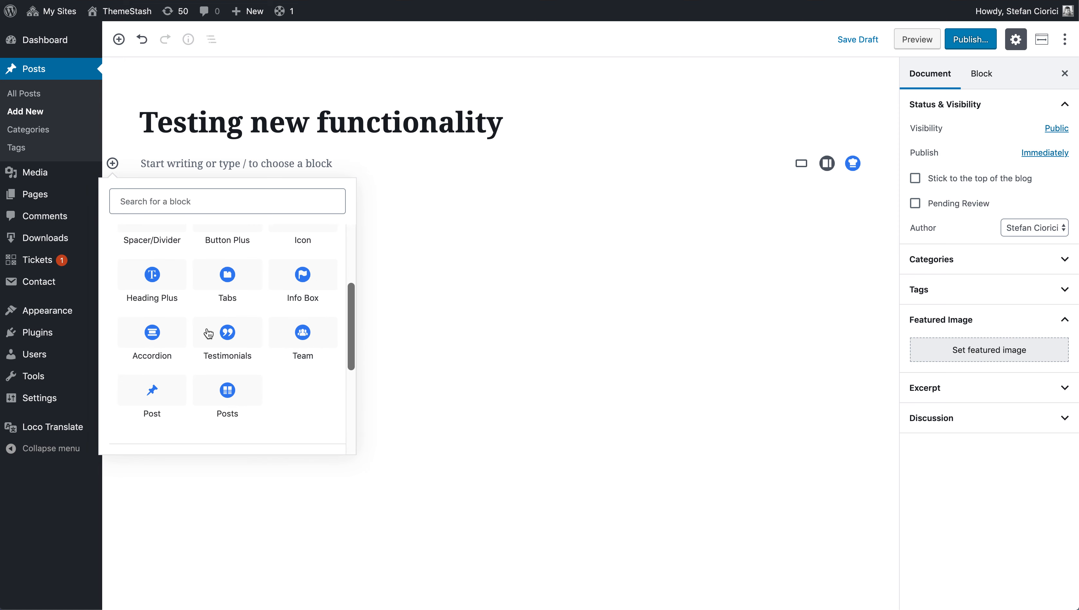
scroll(268, 361, up, 3)
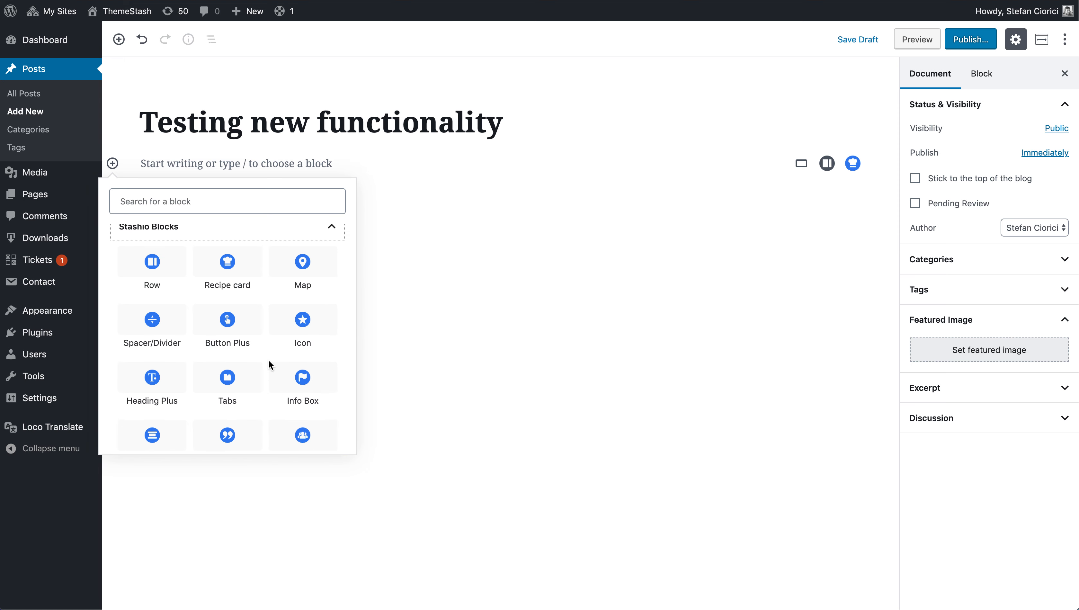
scroll(269, 361, up, 1)
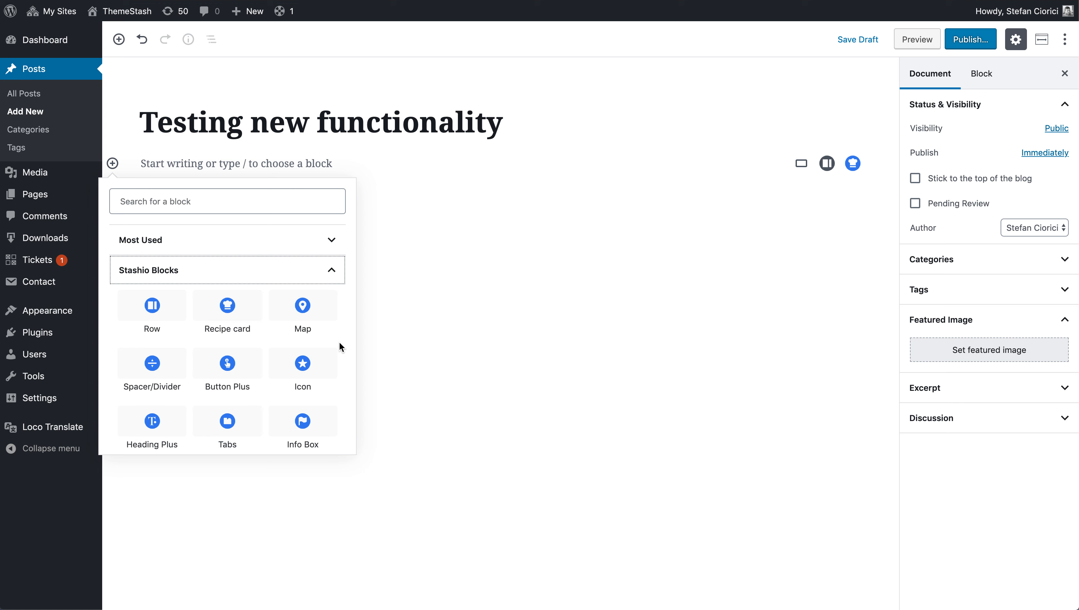
scroll(340, 347, down, 2)
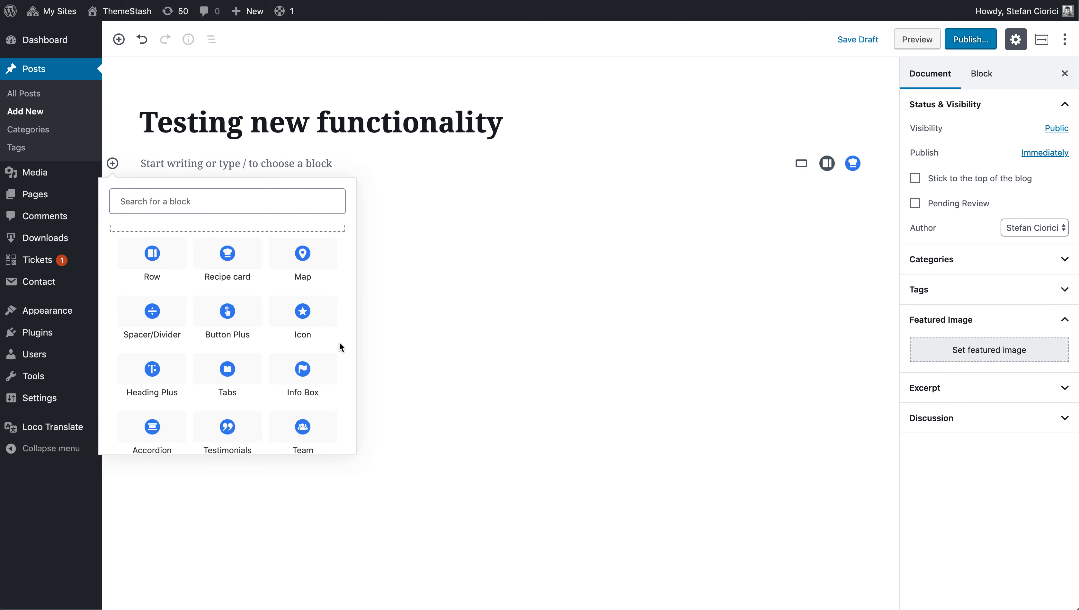
scroll(339, 345, down, 4)
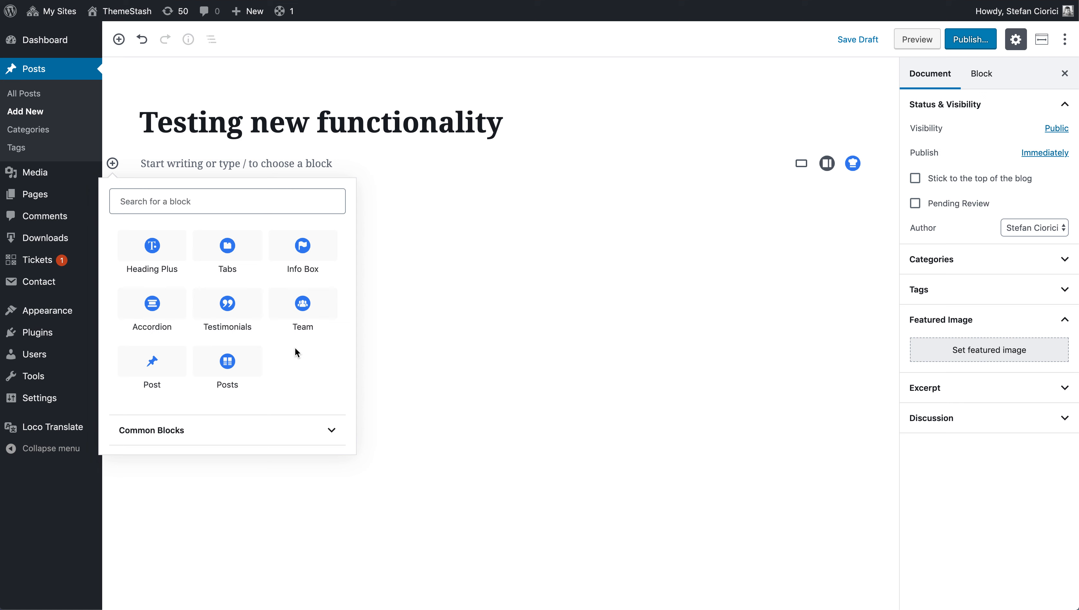
scroll(295, 349, up, 5)
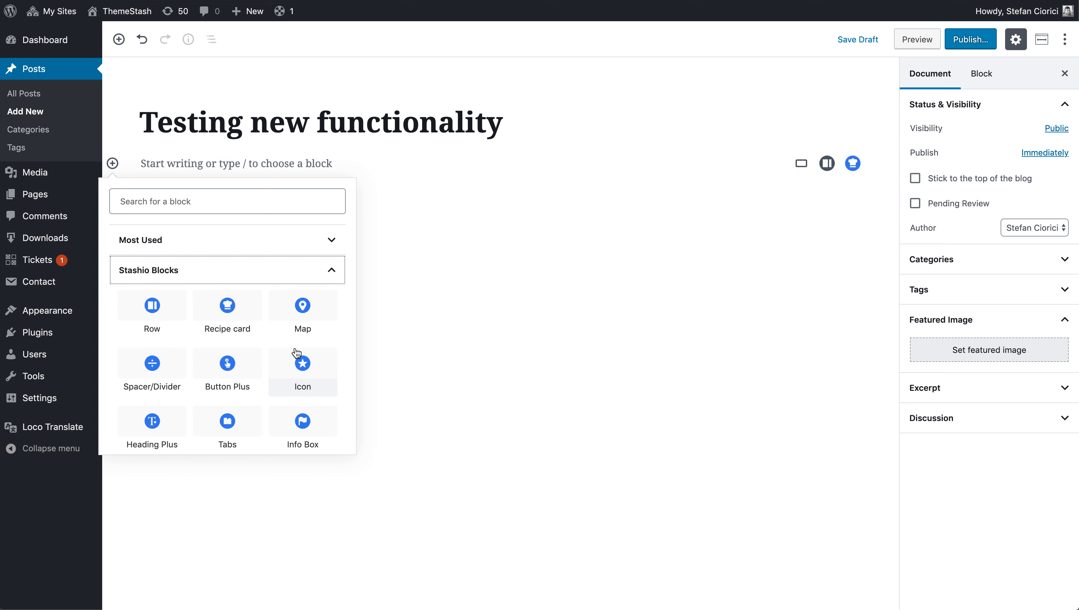
Step: Insert a Stashio Row block with the layout of three equal columns
click(152, 306)
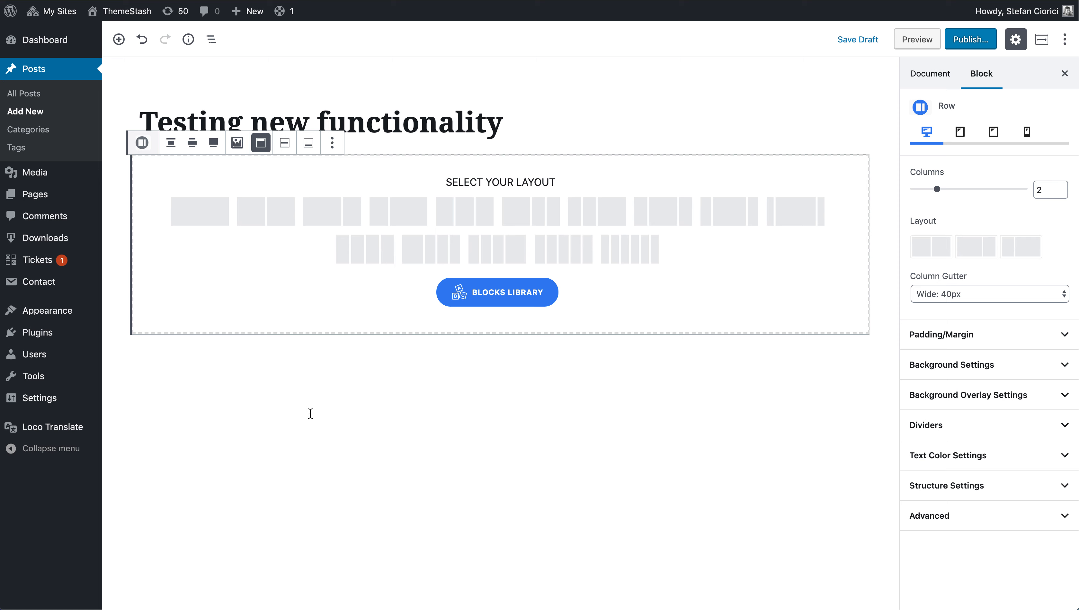
click(478, 206)
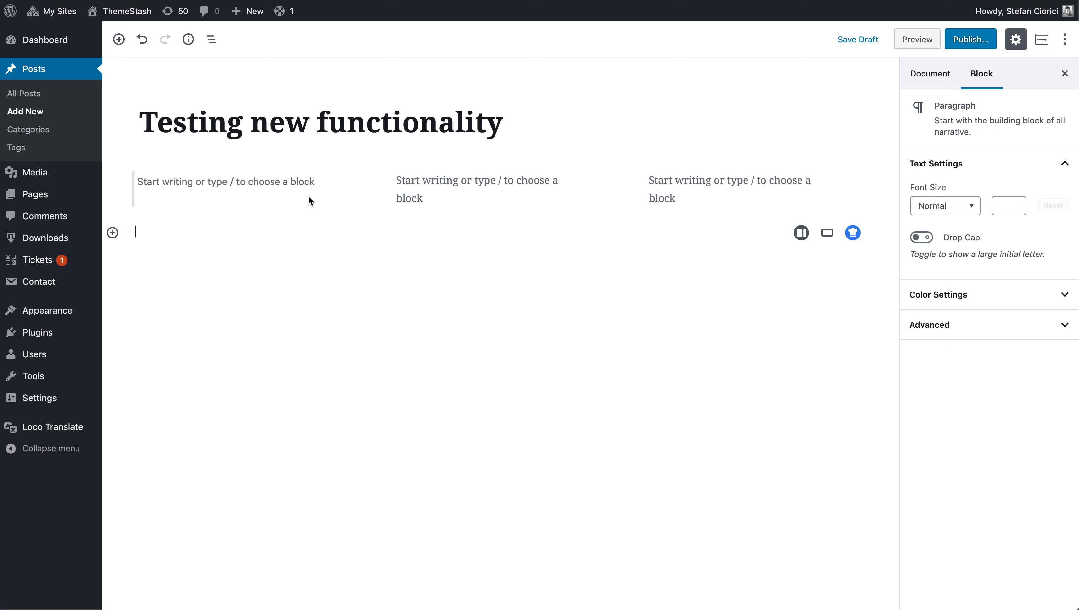
Step: Select the whole Row block and review its column count, layout and Column Gutter options
click(115, 160)
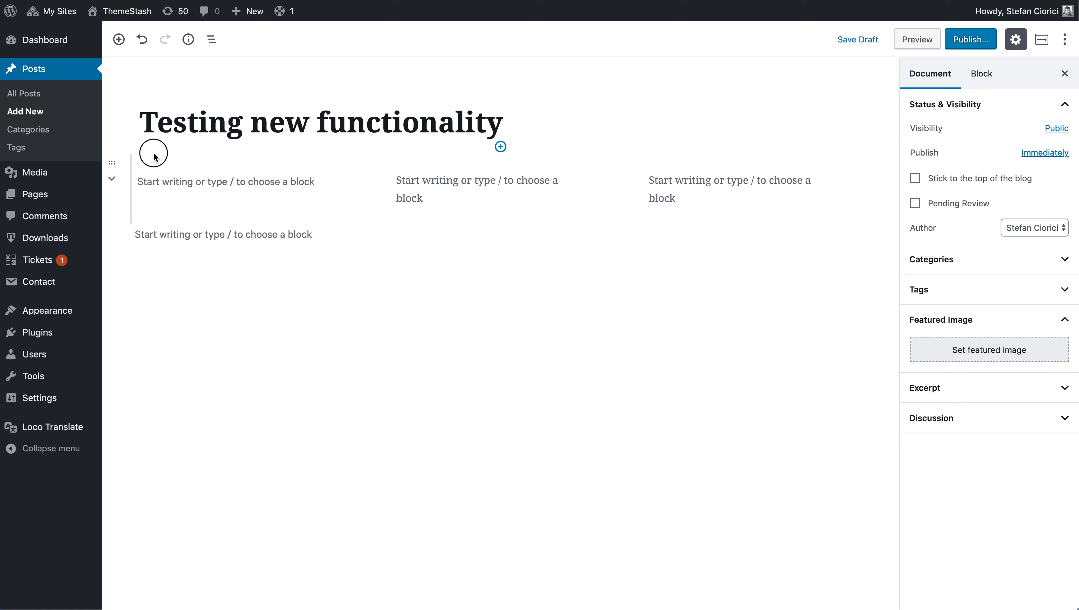
click(284, 192)
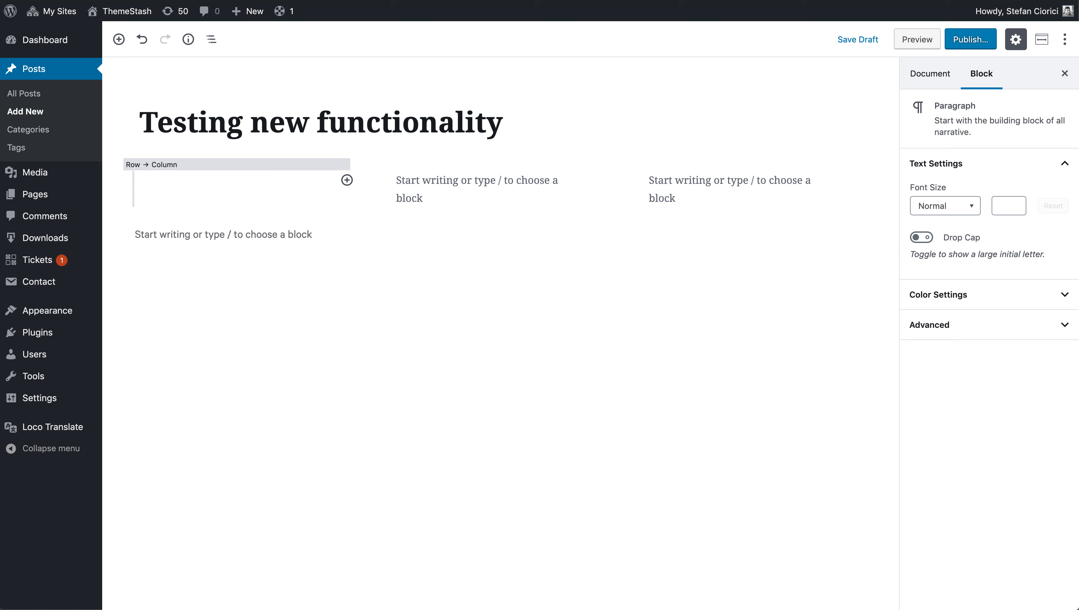
click(164, 165)
click(136, 149)
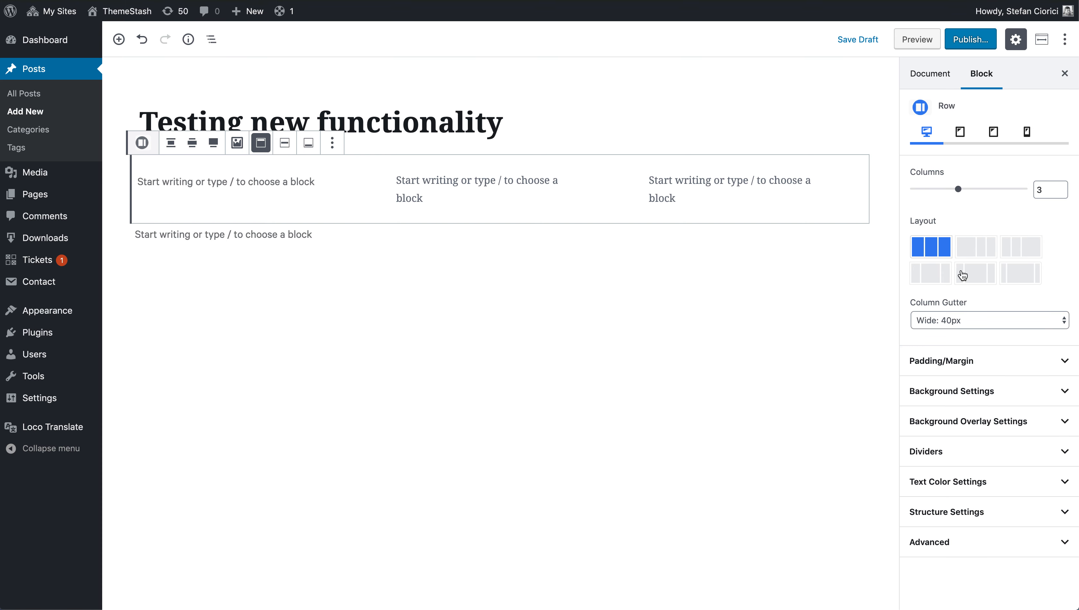
mouse_move(965, 193)
mouse_down()
mouse_move(977, 190)
mouse_move(940, 191)
mouse_move(962, 192)
mouse_up()
click(963, 321)
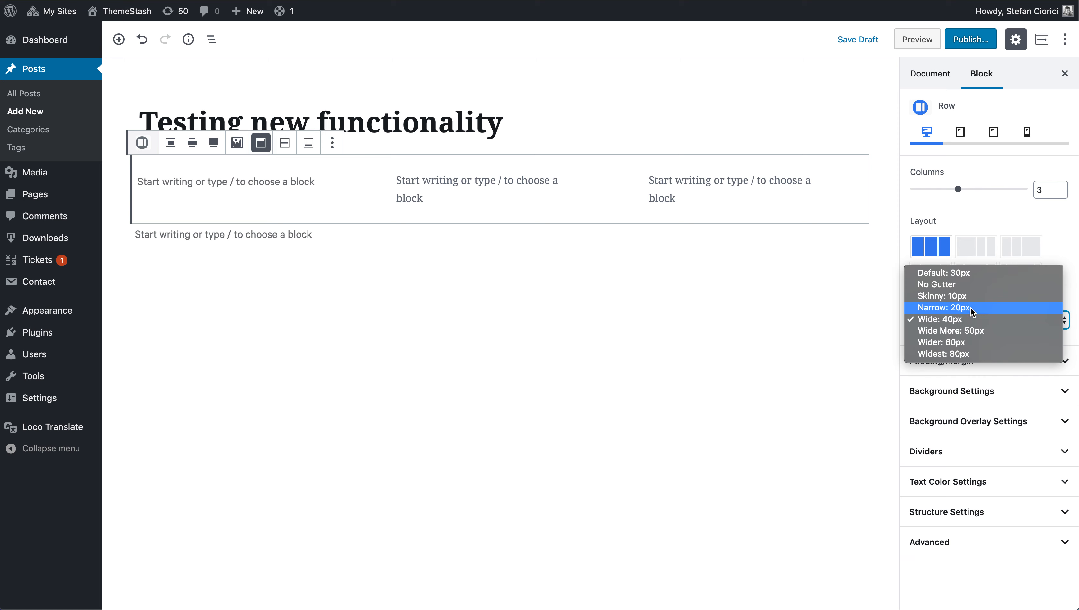
click(858, 332)
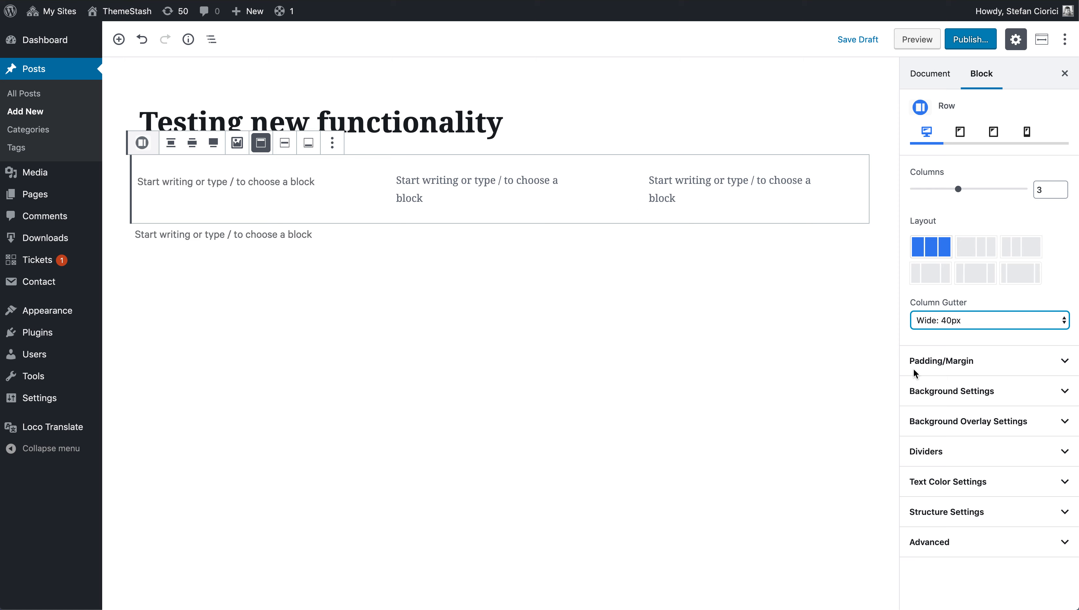
Step: Examine the row's padding and margin controls
click(922, 367)
scroll(969, 368, down, 3)
scroll(947, 455, down, 2)
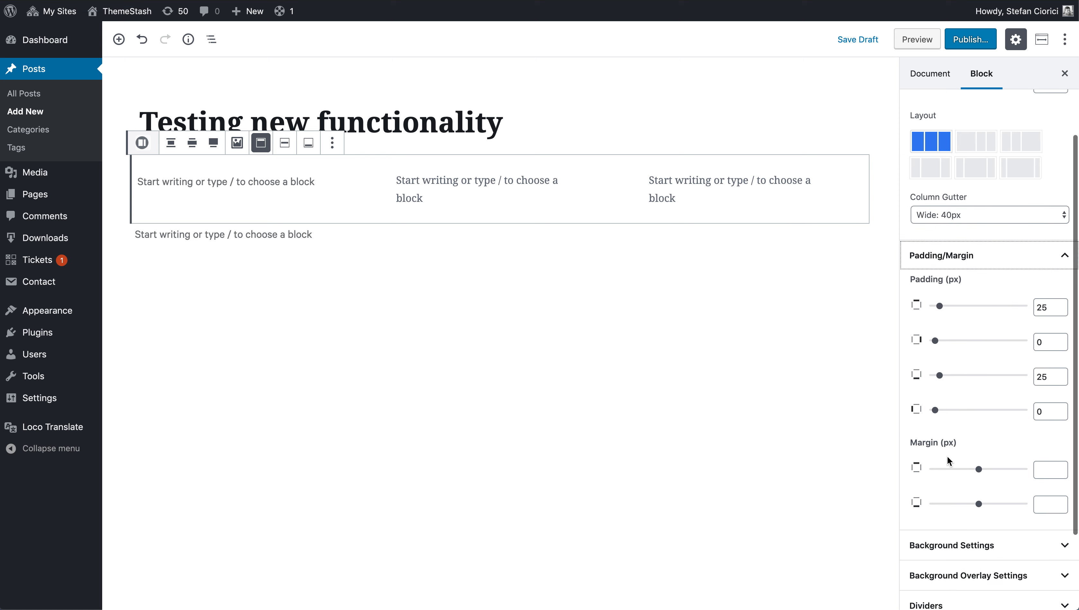
click(981, 258)
Step: Examine the row's background colour and image settings, including the Background Image Attachment choices
click(971, 392)
scroll(1001, 374, down, 3)
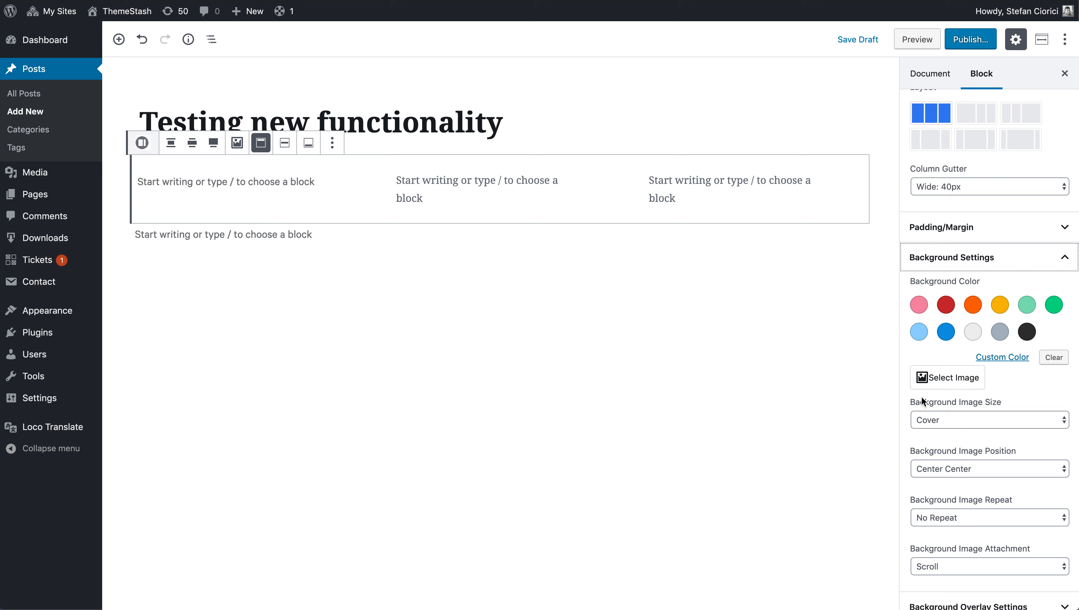
scroll(937, 423, down, 3)
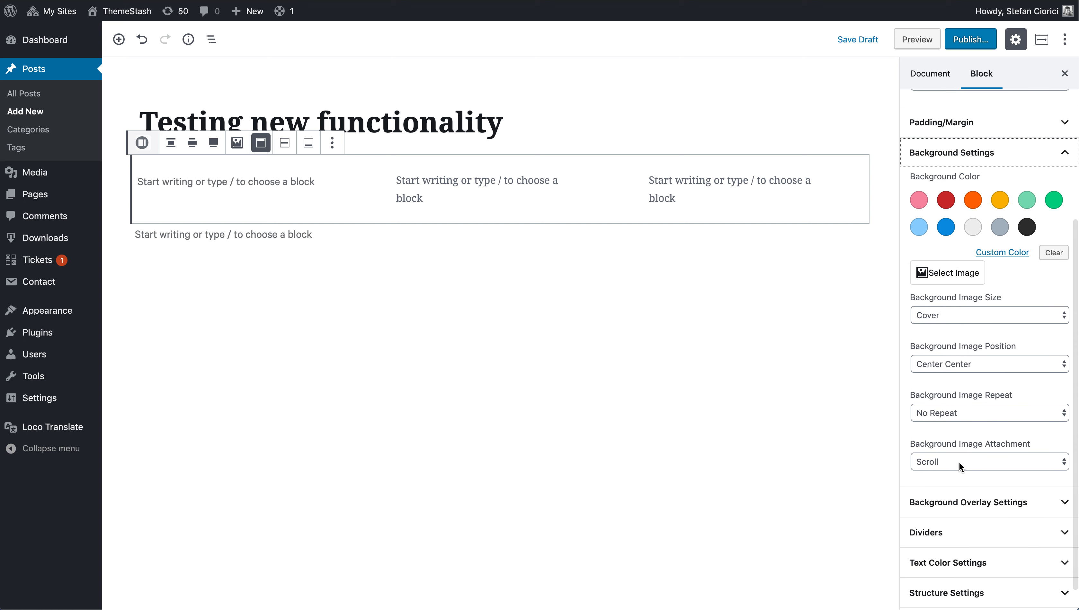
scroll(959, 462, down, 1)
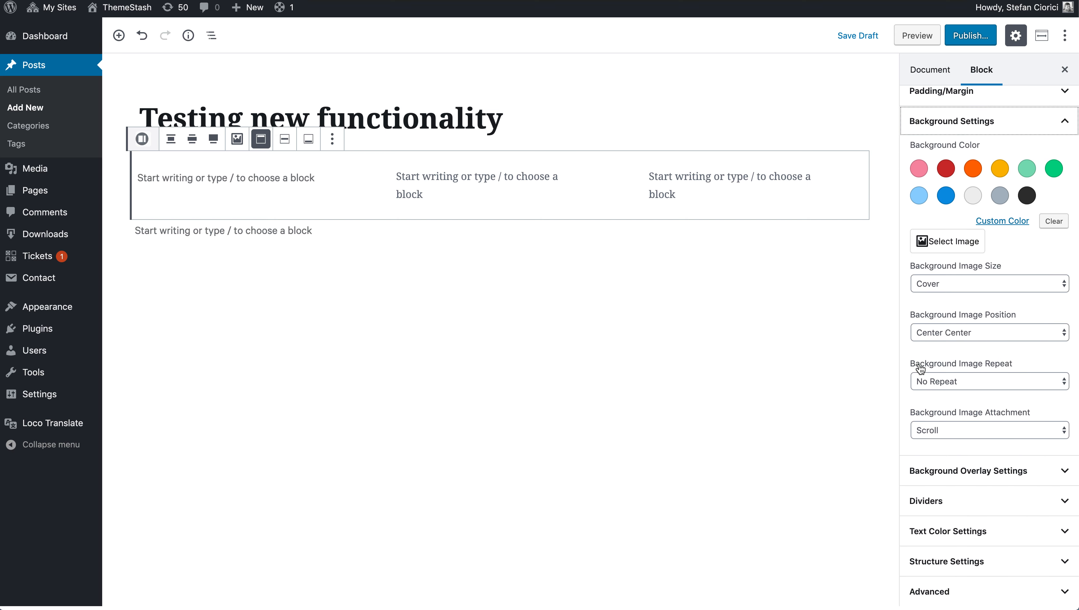
click(945, 433)
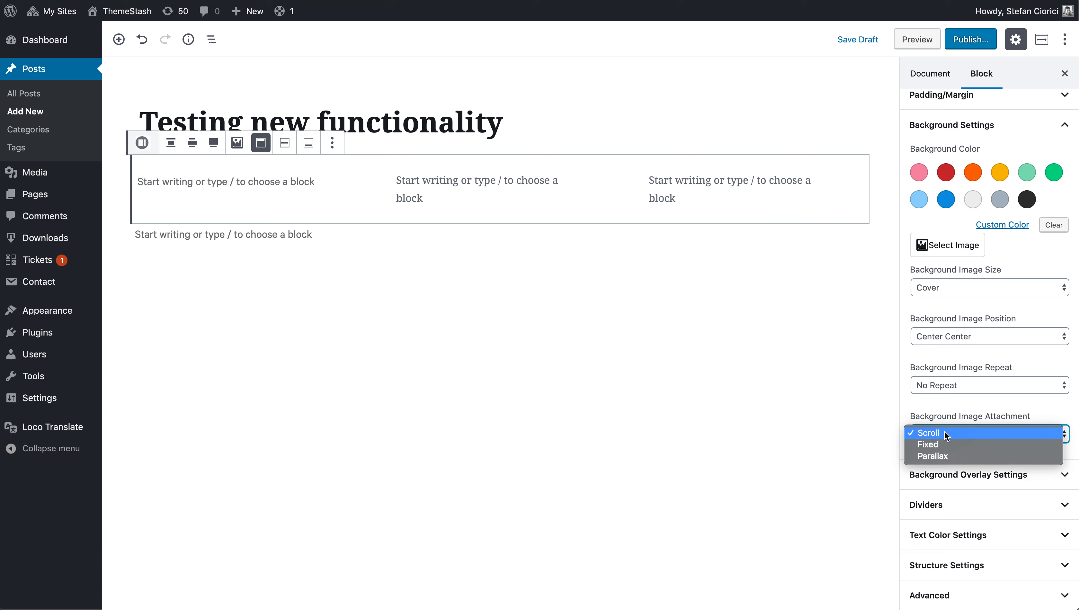
click(790, 459)
scroll(978, 226, up, 2)
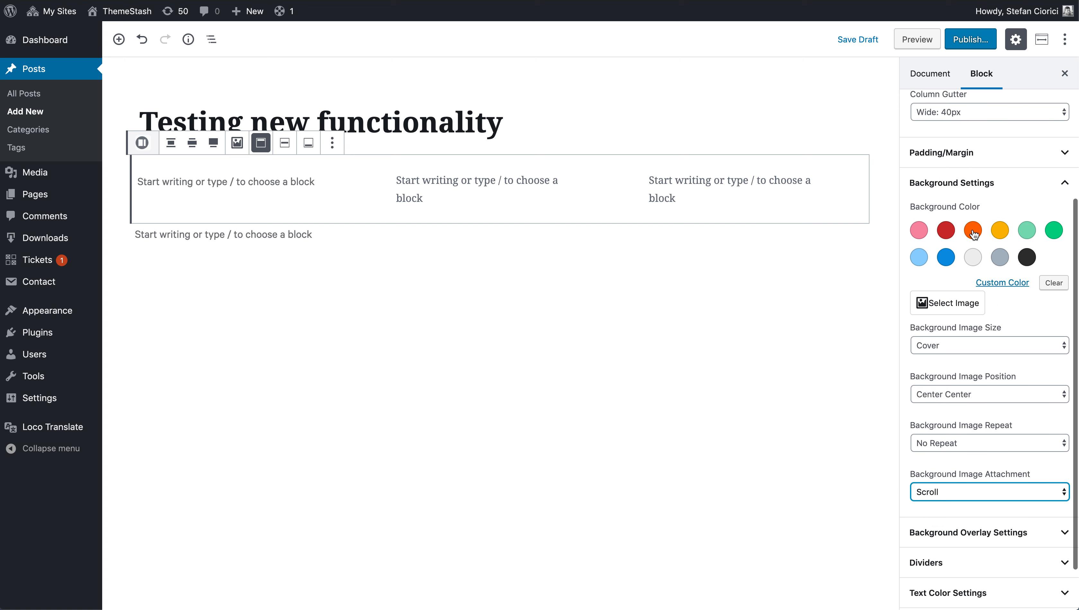
click(999, 195)
Step: Examine the row's Background Overlay Settings, including overlay opacity, colour and image options
click(981, 417)
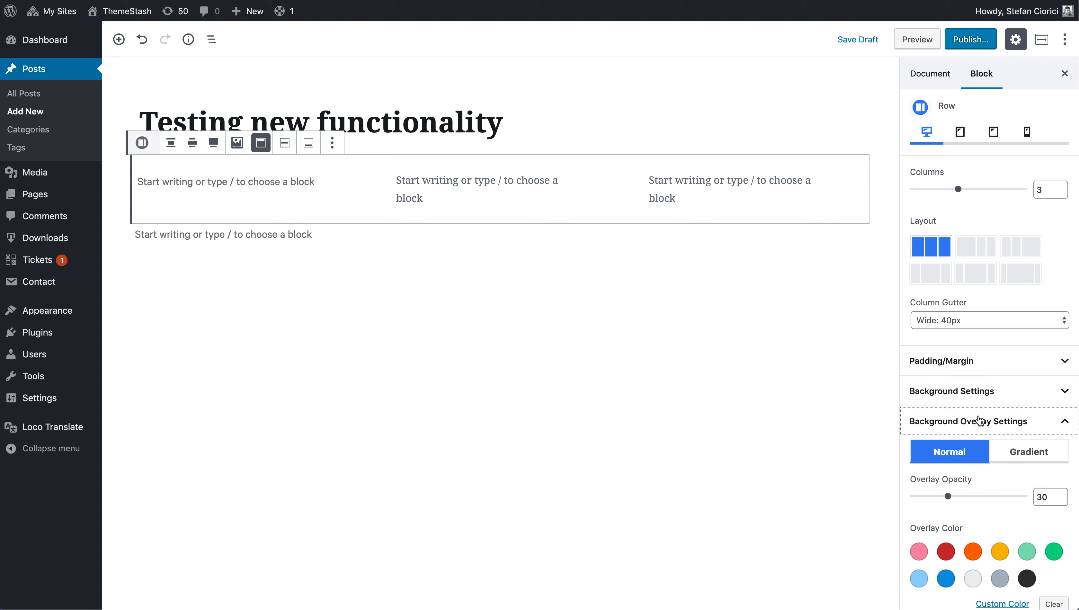
scroll(979, 420, down, 3)
scroll(965, 418, down, 2)
scroll(974, 416, up, 2)
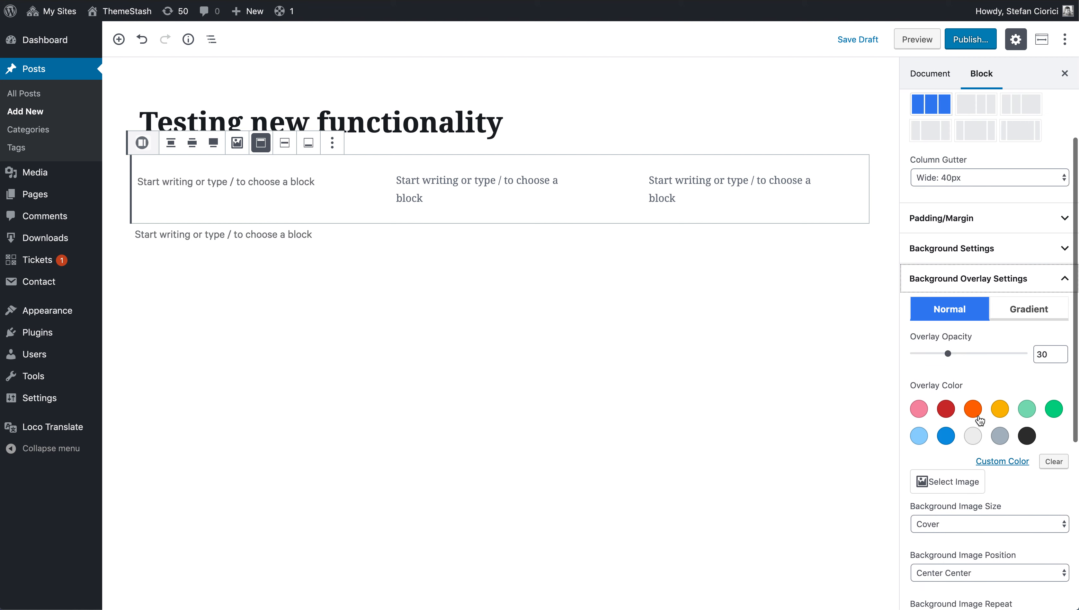
click(1007, 295)
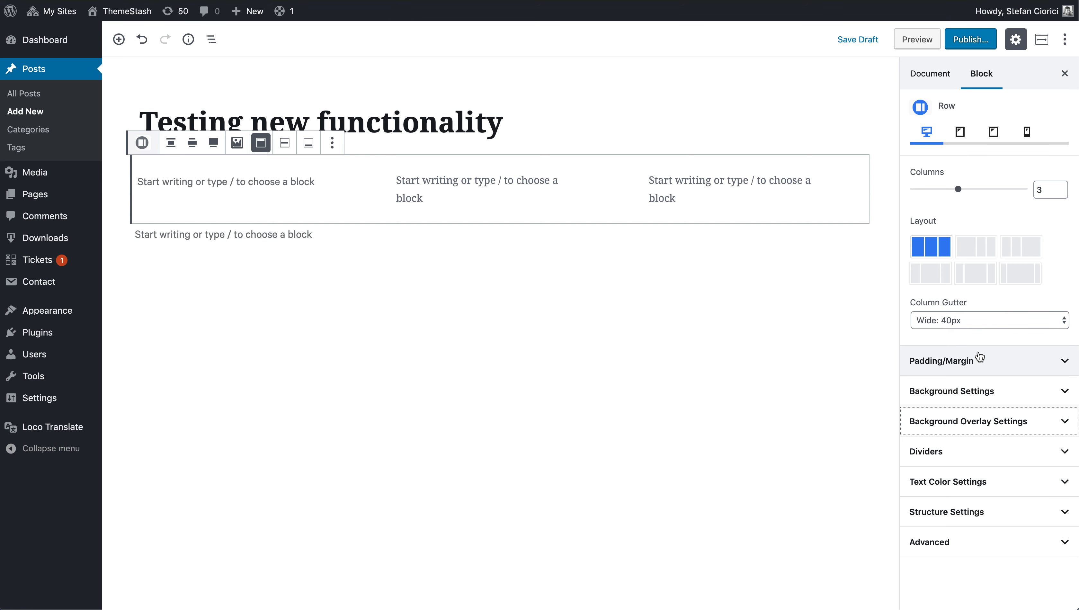
Step: Examine the row's divider settings, including divider style, colour, flip and size controls
click(964, 455)
scroll(964, 455, down, 3)
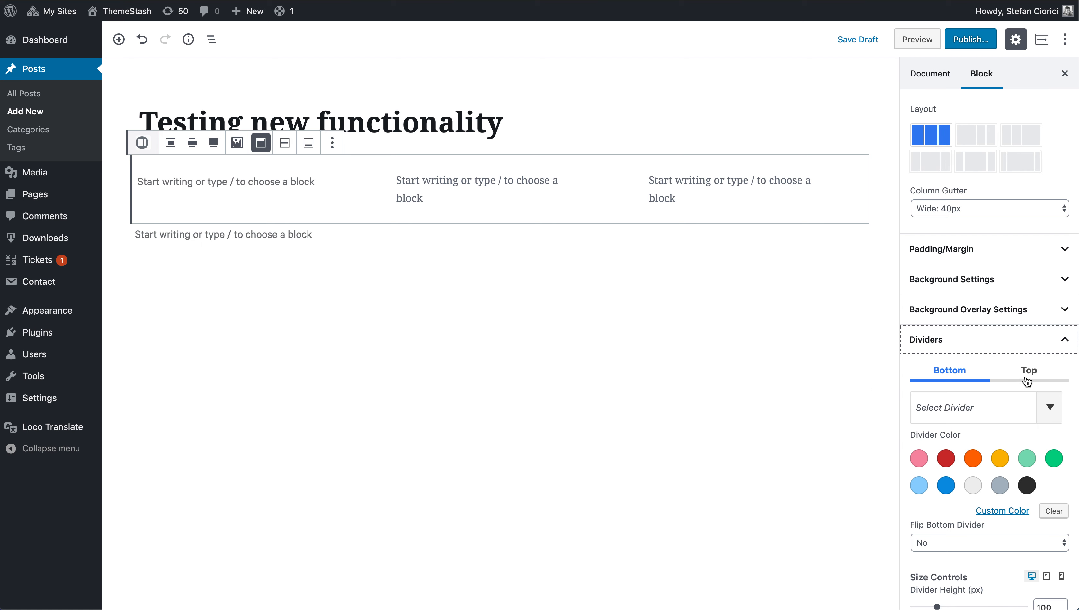
scroll(937, 426, down, 3)
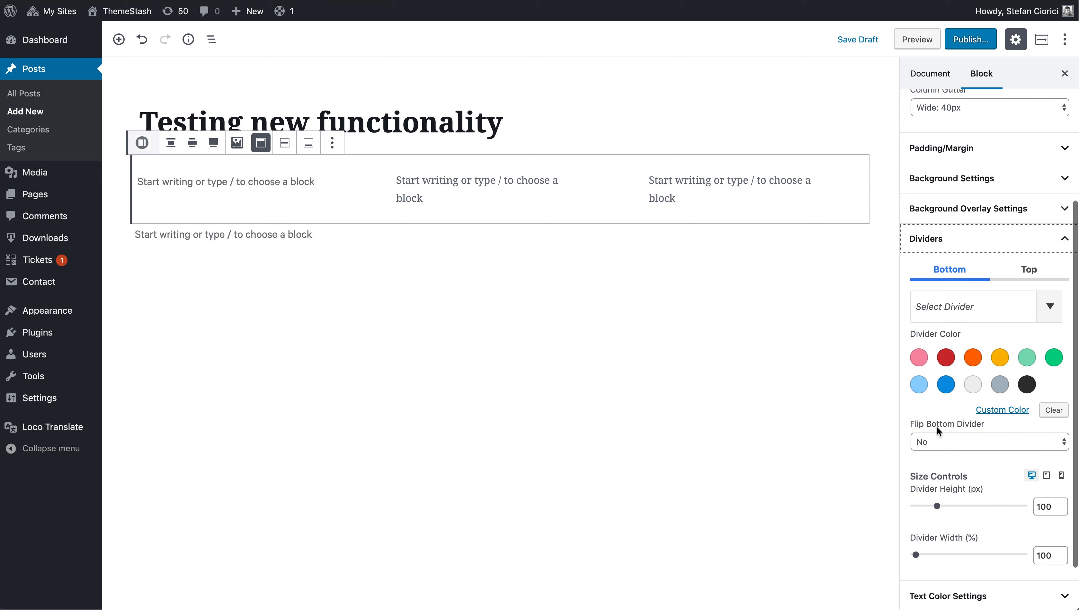
scroll(955, 520, down, 2)
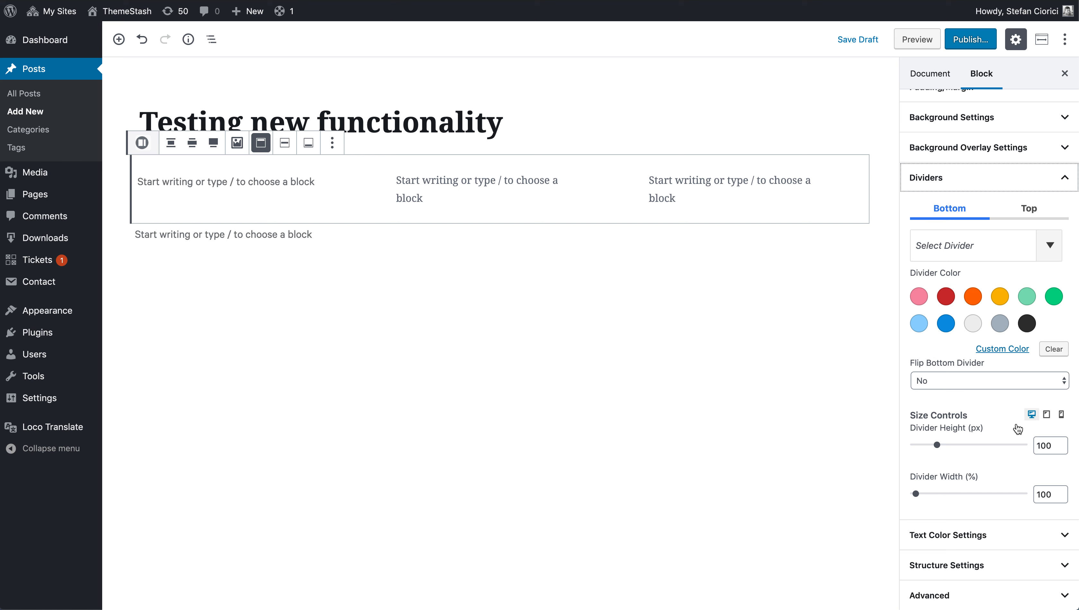
Step: Review the row's Text Color Settings and its Structure Settings, including the Content Max Width value
click(990, 544)
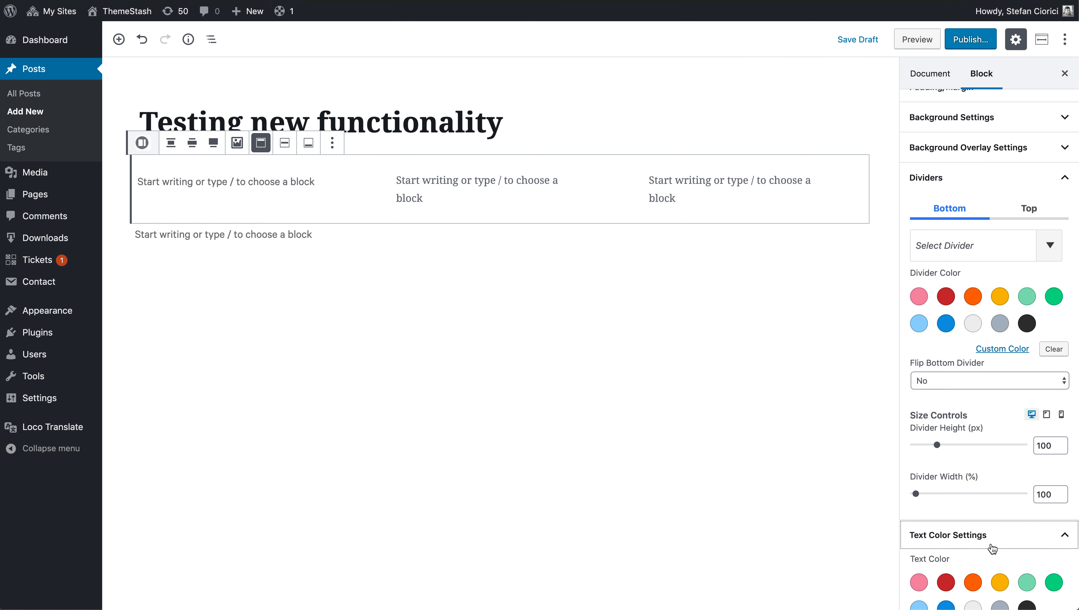
scroll(991, 547, down, 5)
click(946, 565)
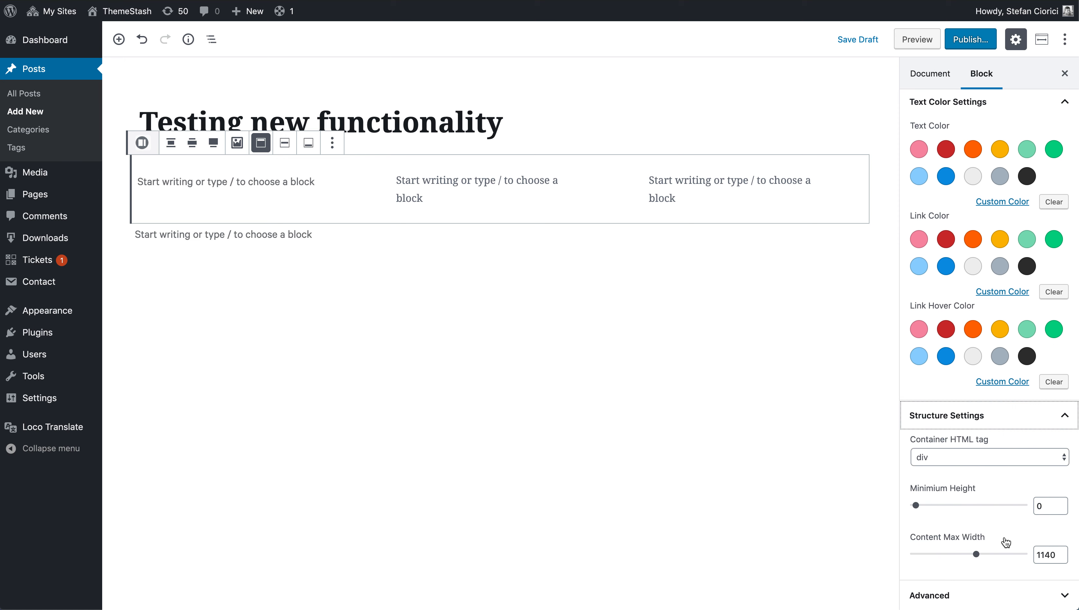
double_click(1047, 555)
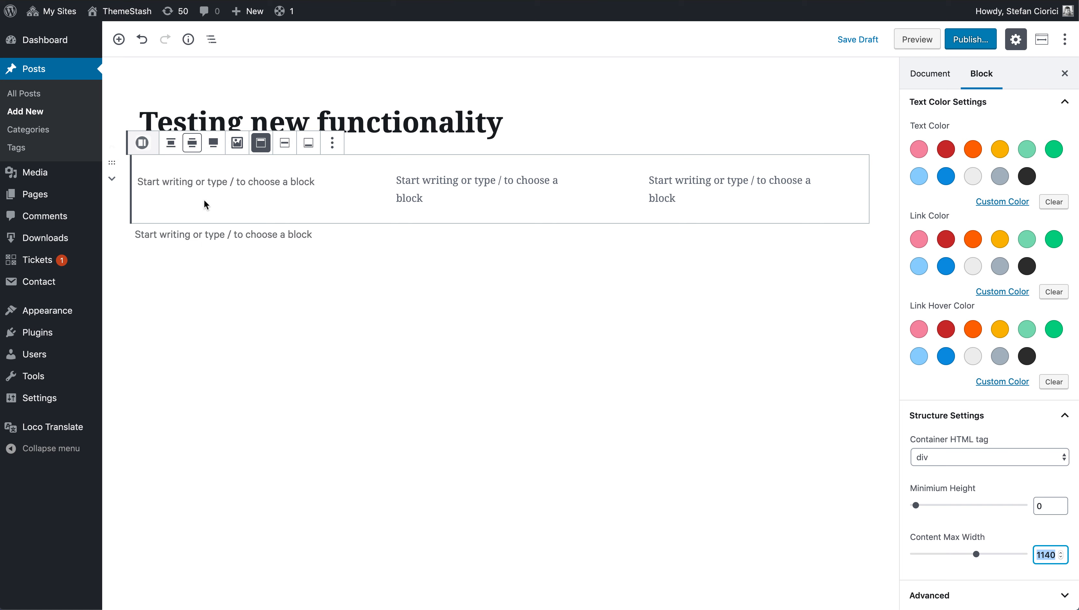
click(795, 456)
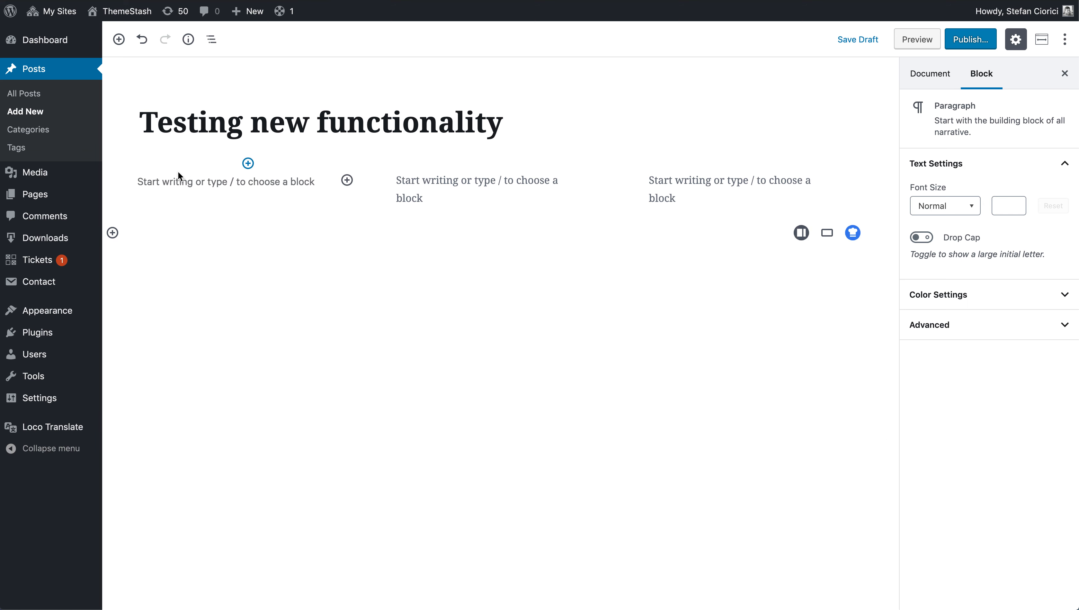
click(183, 190)
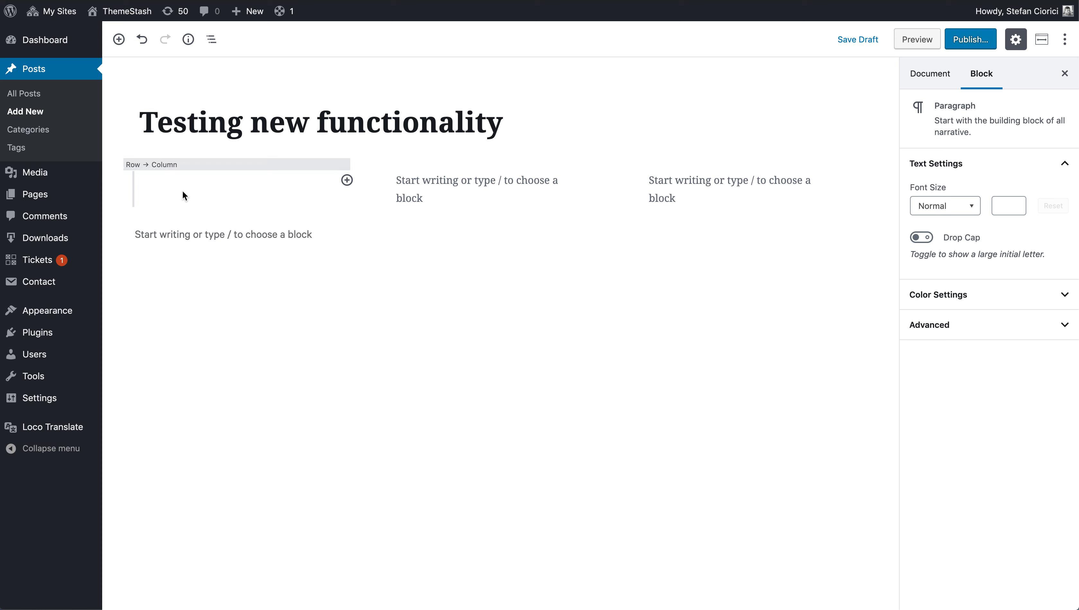
click(133, 165)
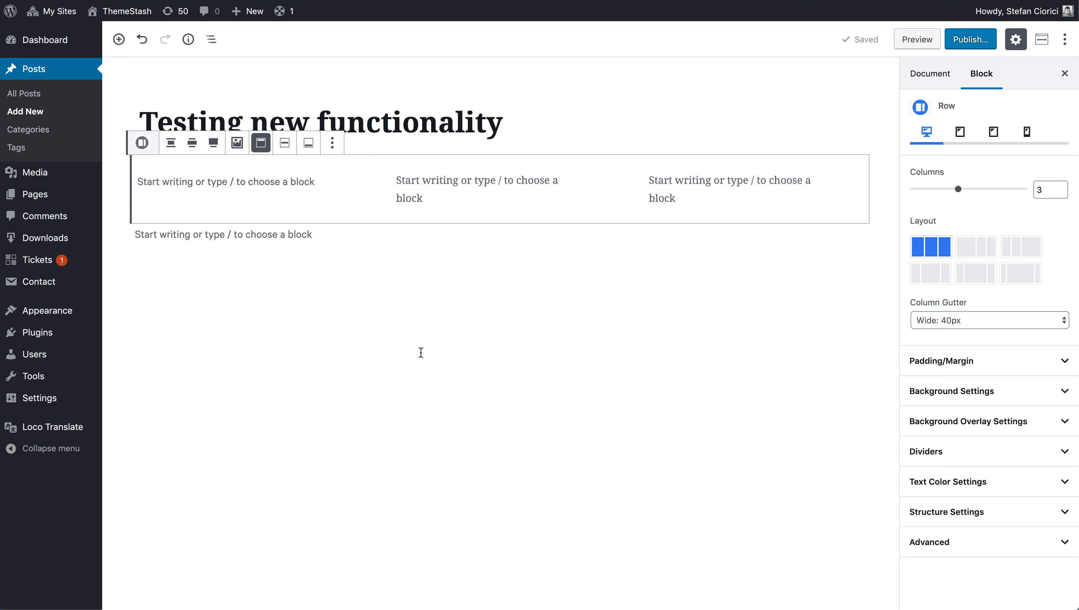
click(259, 353)
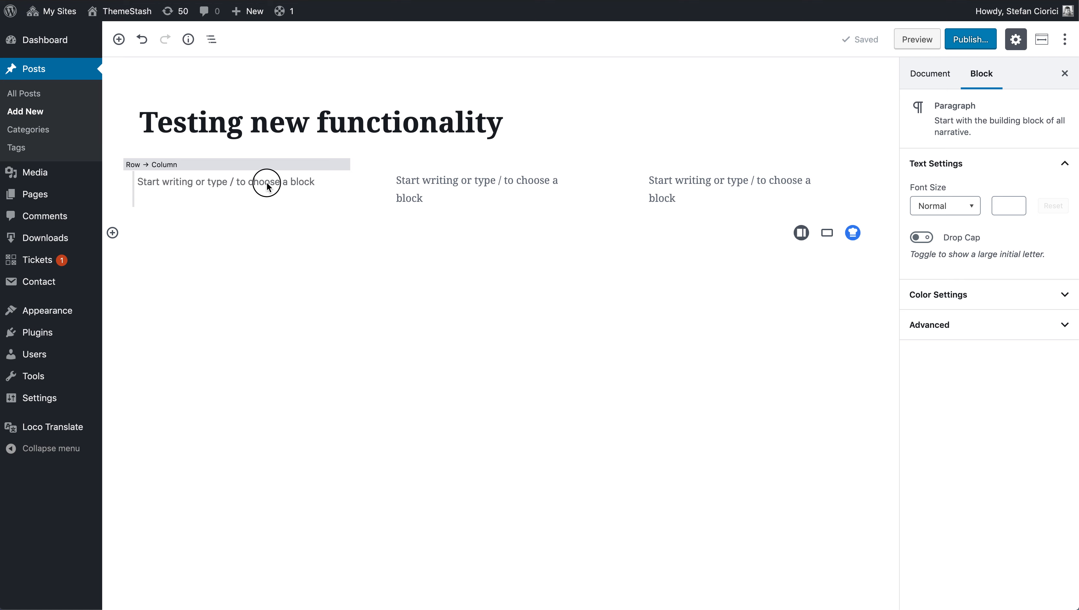
Step: Insert a Stashio Info Box block into the first column of the row
click(229, 183)
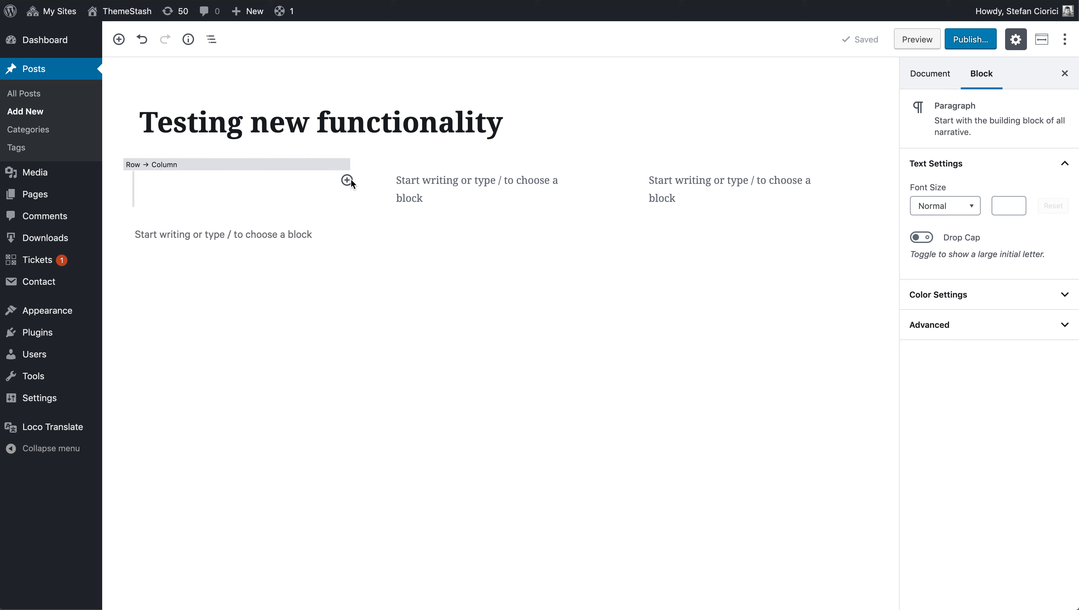
click(119, 40)
click(182, 120)
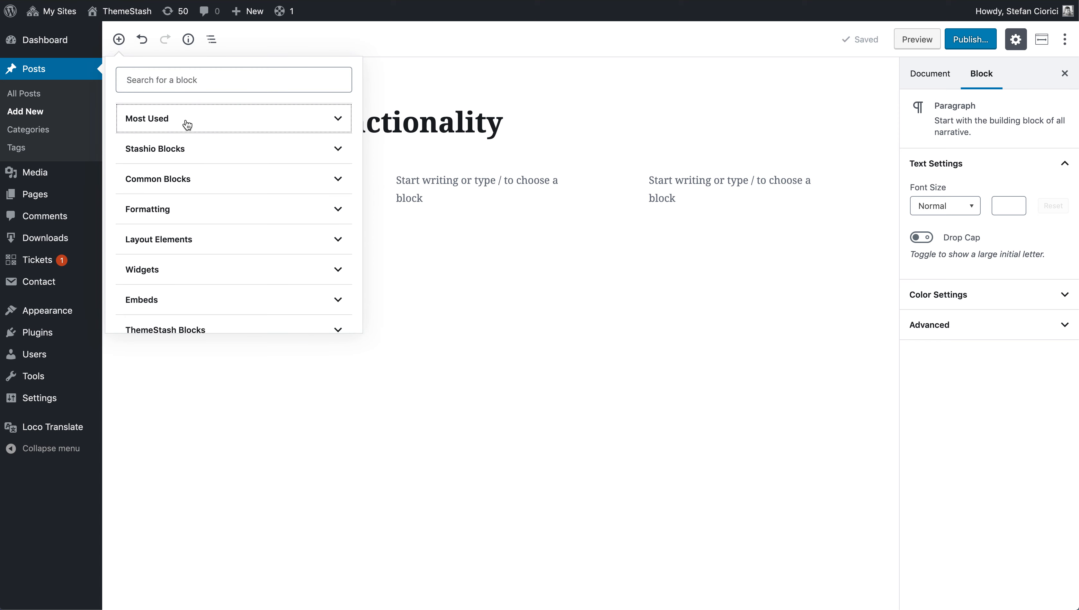
click(231, 156)
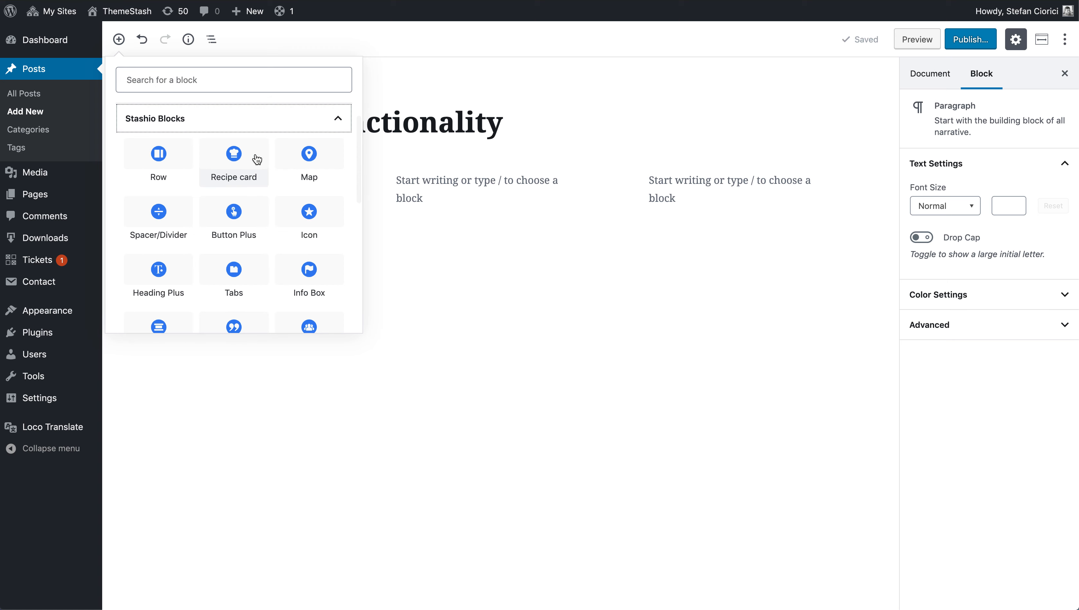
scroll(219, 280, down, 2)
scroll(219, 281, down, 2)
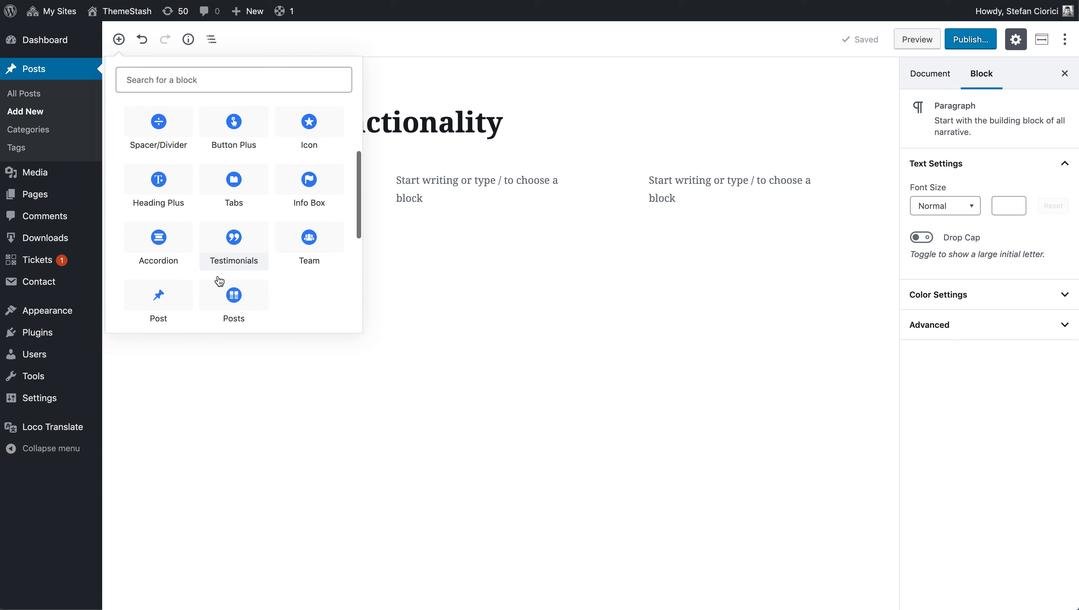
click(313, 191)
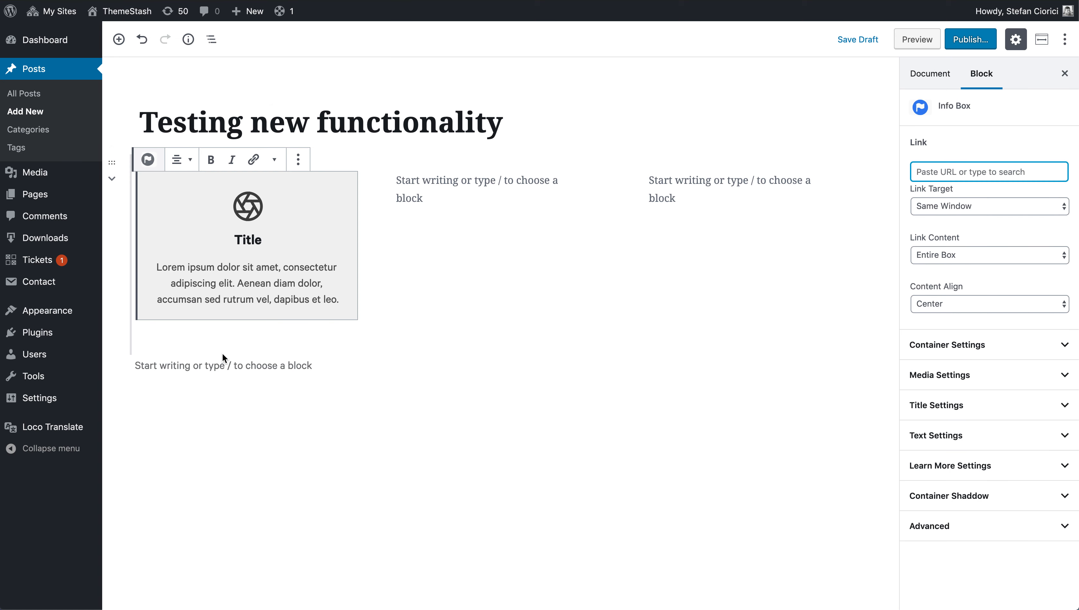
Step: Set the Info Box's Link Content to Only Learn More Text and check its link URL and Link Target options
click(258, 416)
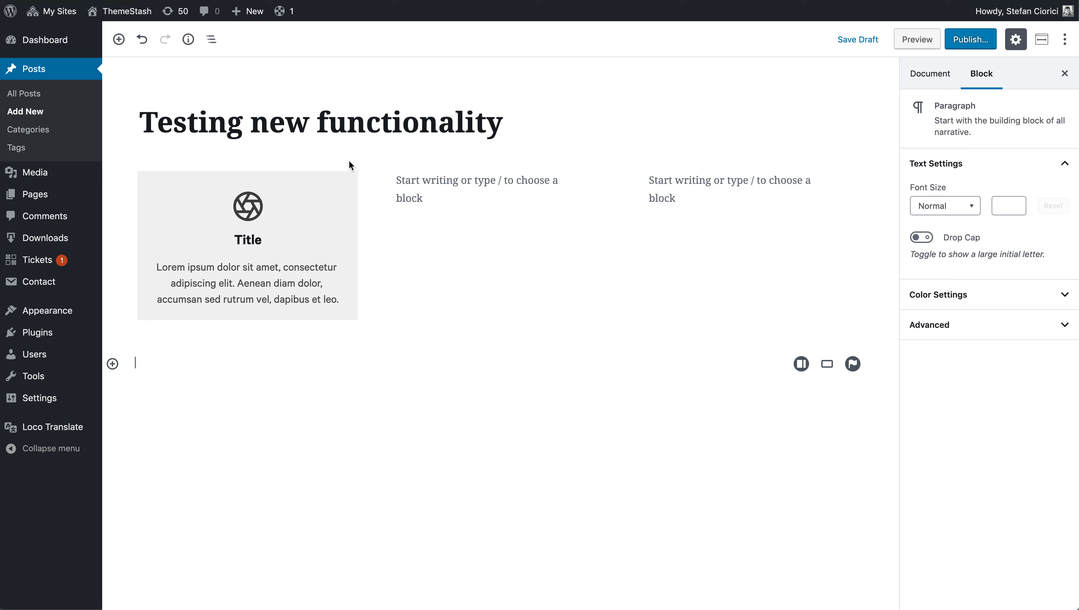
click(261, 227)
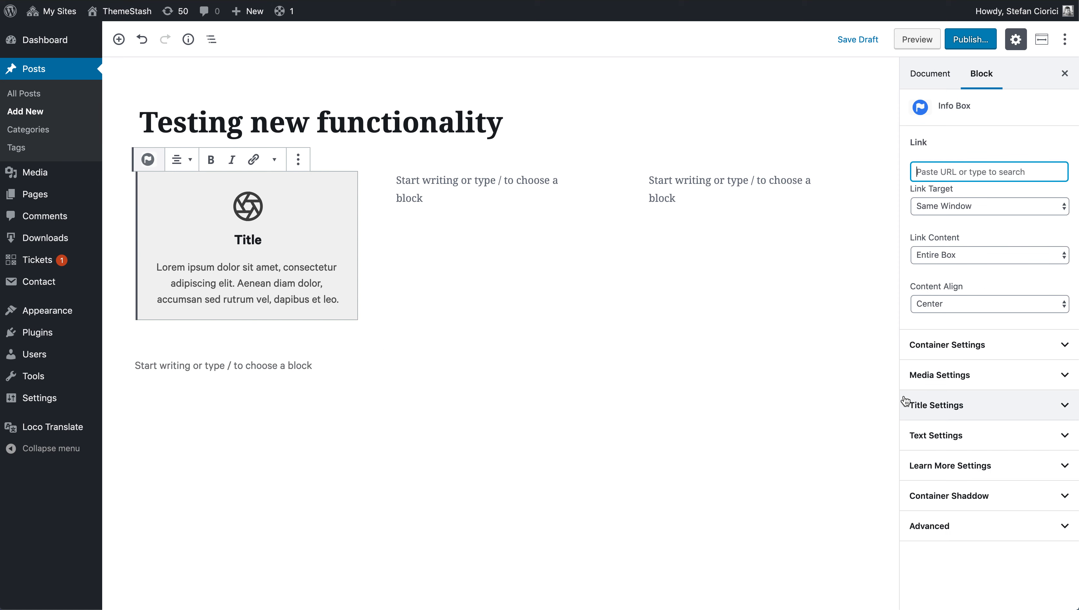
click(998, 258)
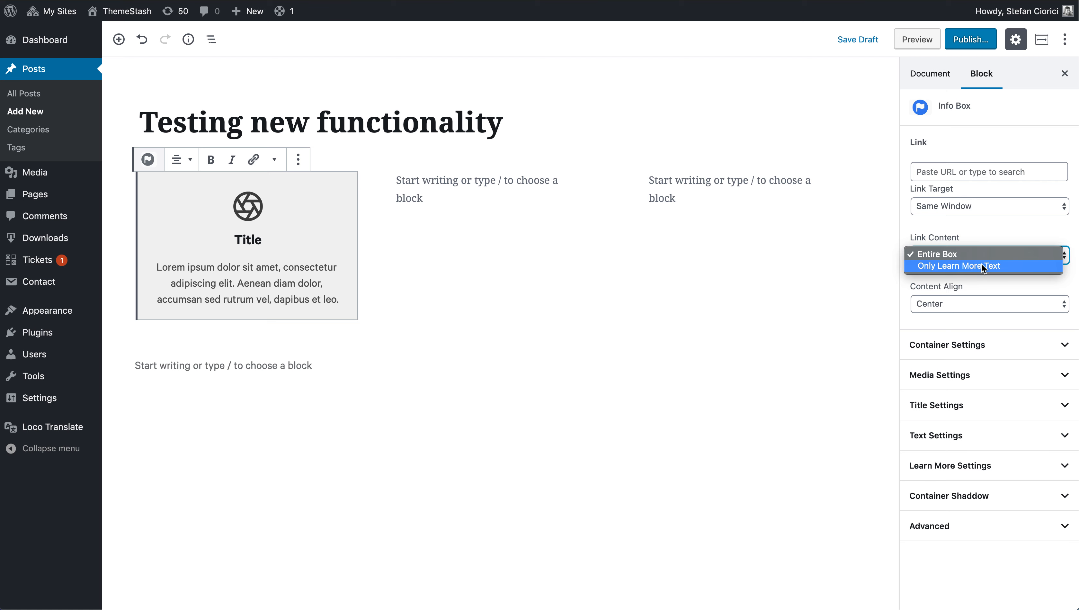
click(978, 266)
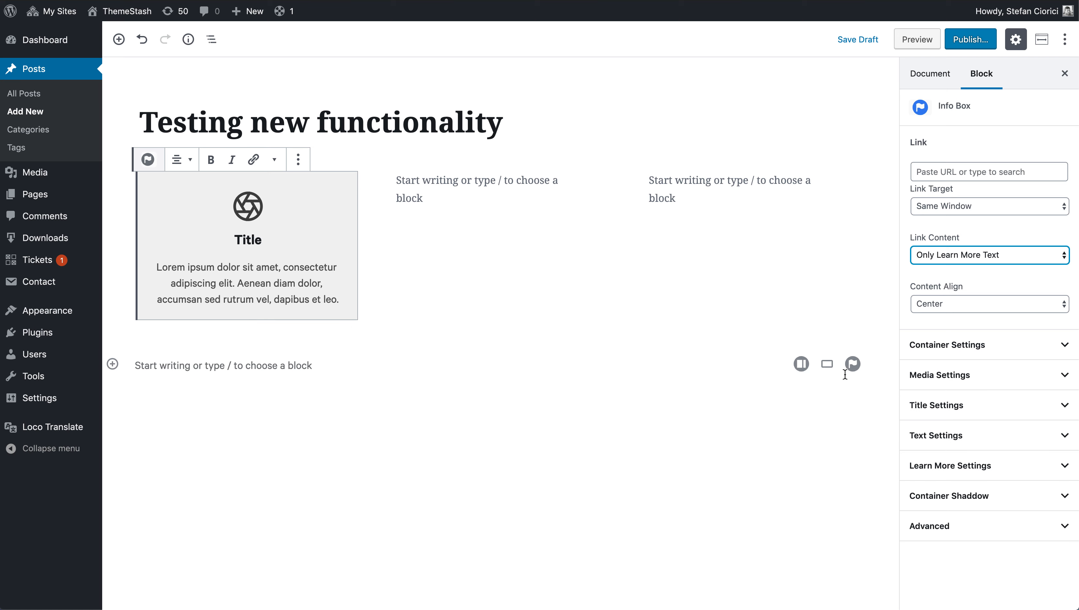
click(974, 171)
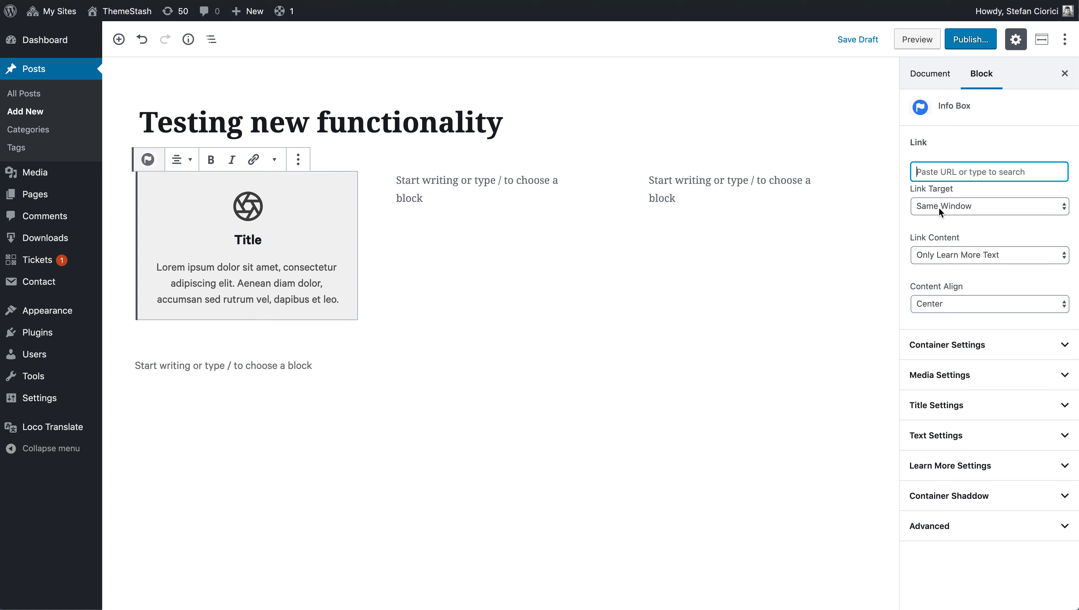
click(947, 206)
click(828, 264)
Step: Try the Left and Right content alignments on the Info Box and return Content Align to Center
click(946, 306)
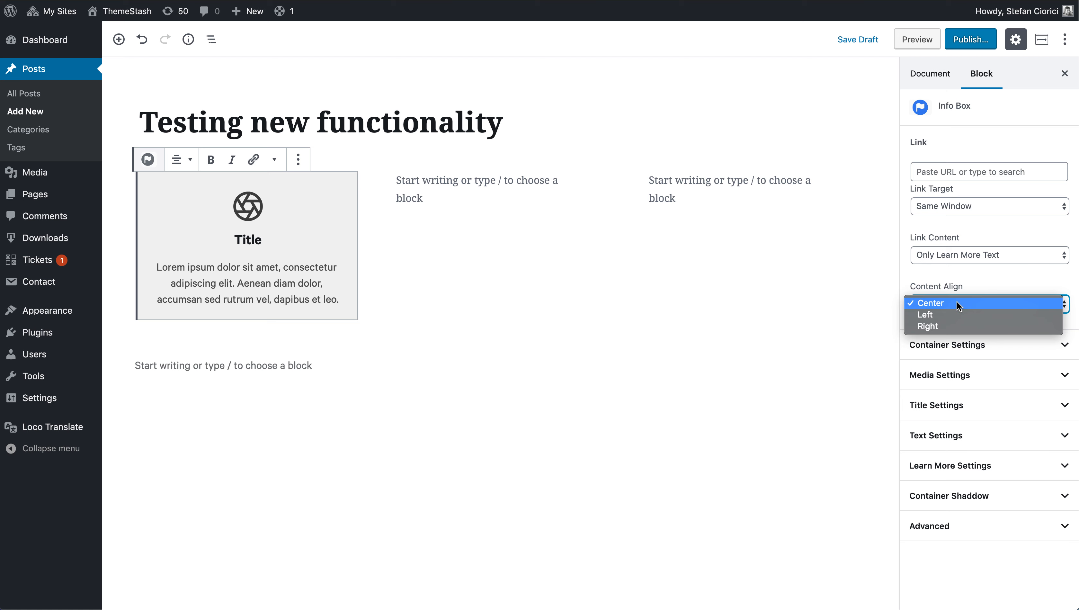
click(961, 314)
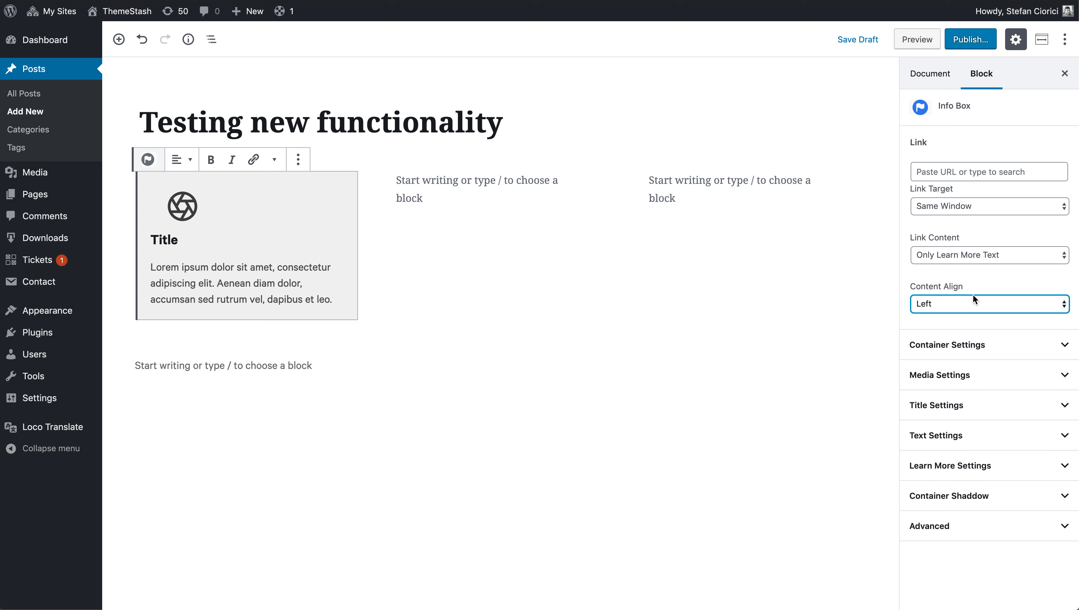
click(969, 302)
click(956, 314)
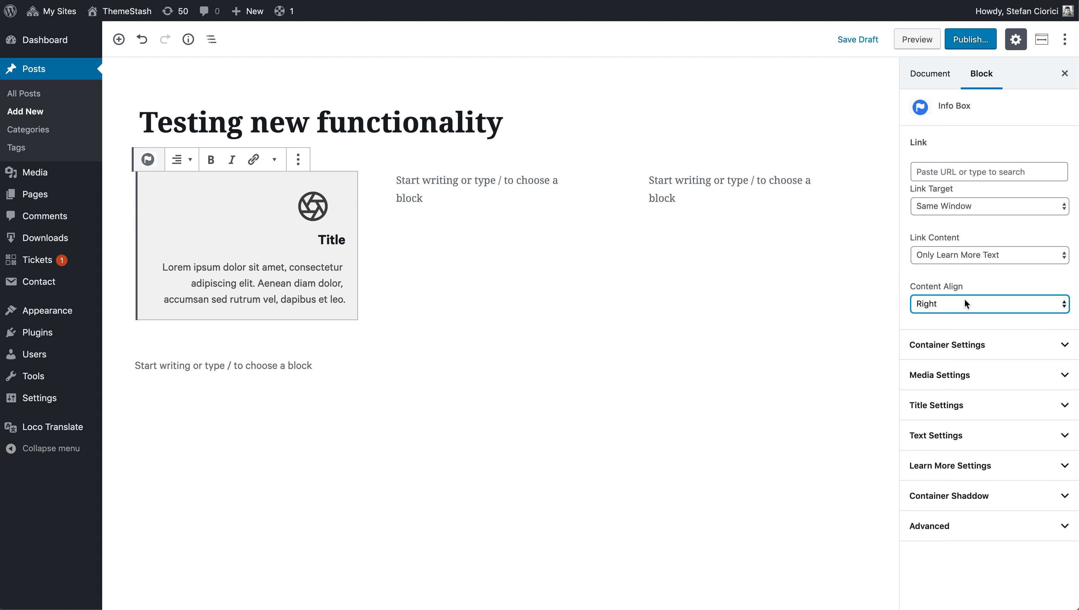
click(964, 299)
click(972, 284)
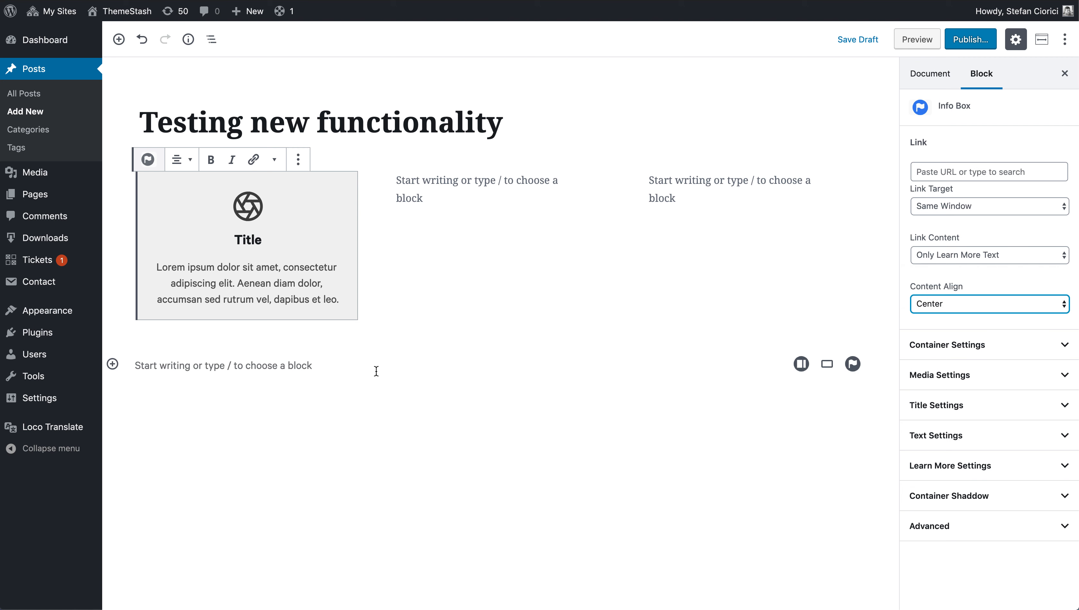
click(957, 304)
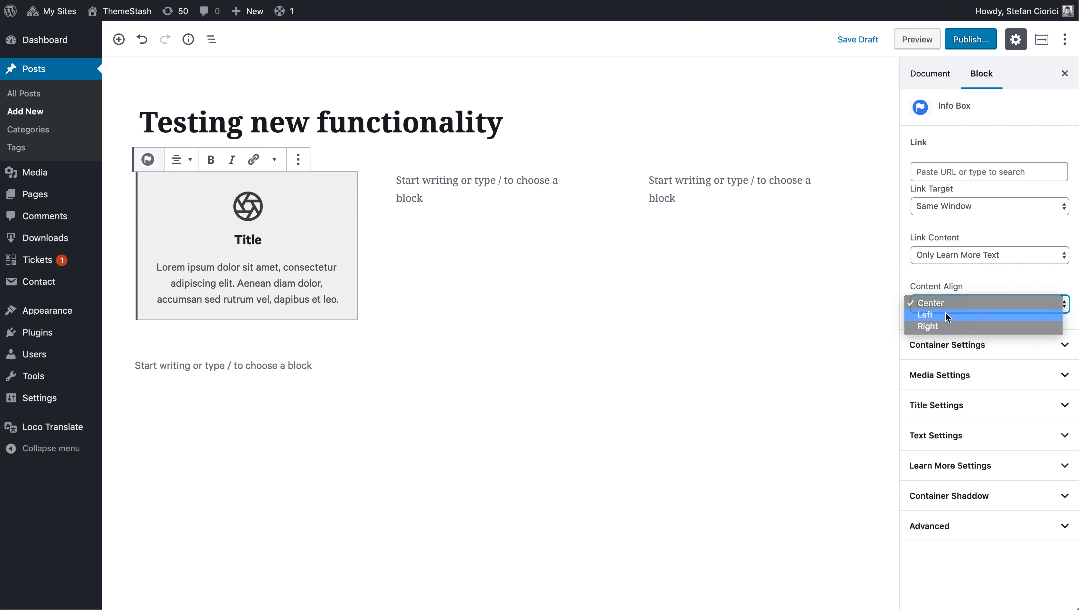
click(945, 313)
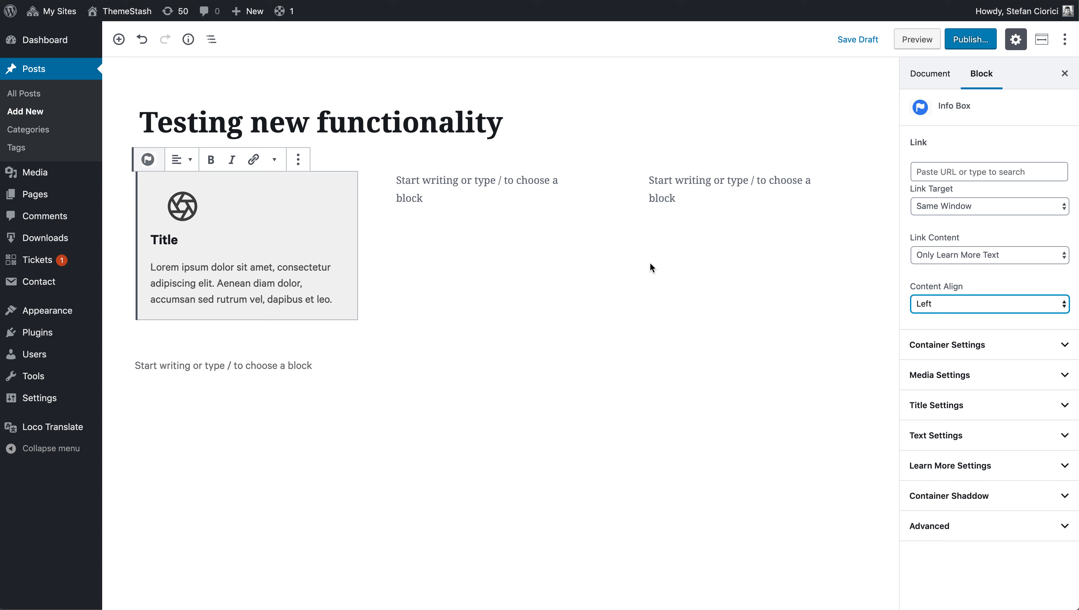
click(955, 307)
click(942, 290)
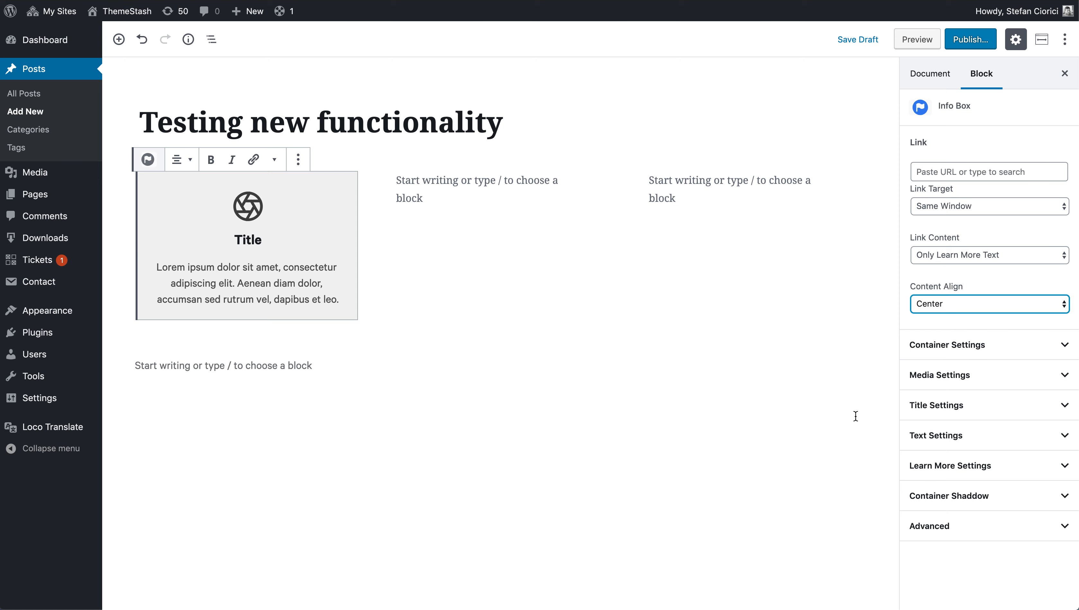
Step: Give the Info Box container a border width of 1 px and a border radius of 10 px
click(966, 345)
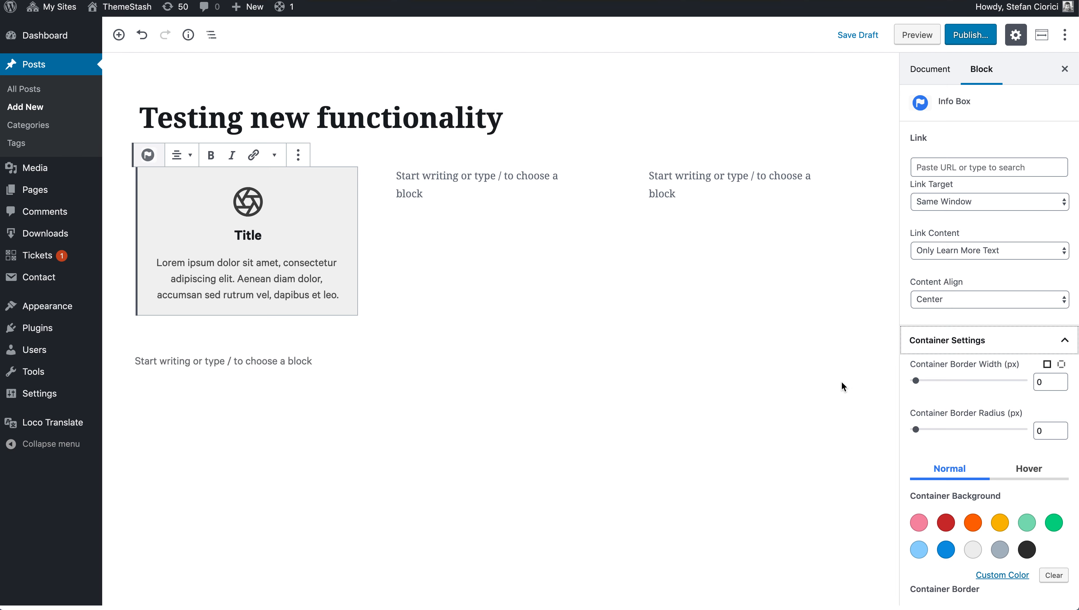
click(917, 386)
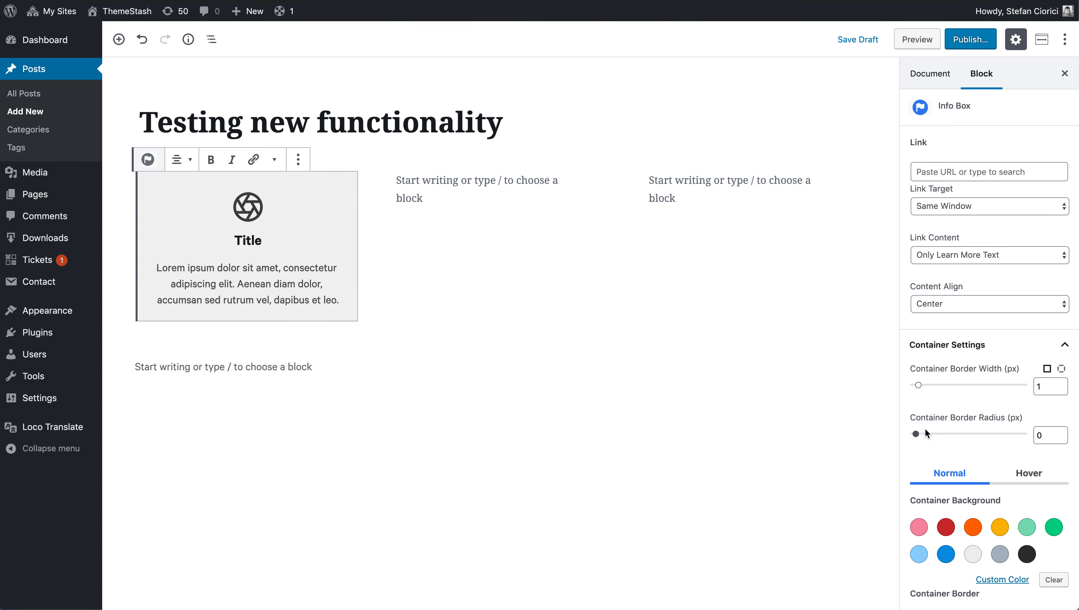
drag(920, 440, 921, 438)
click(717, 447)
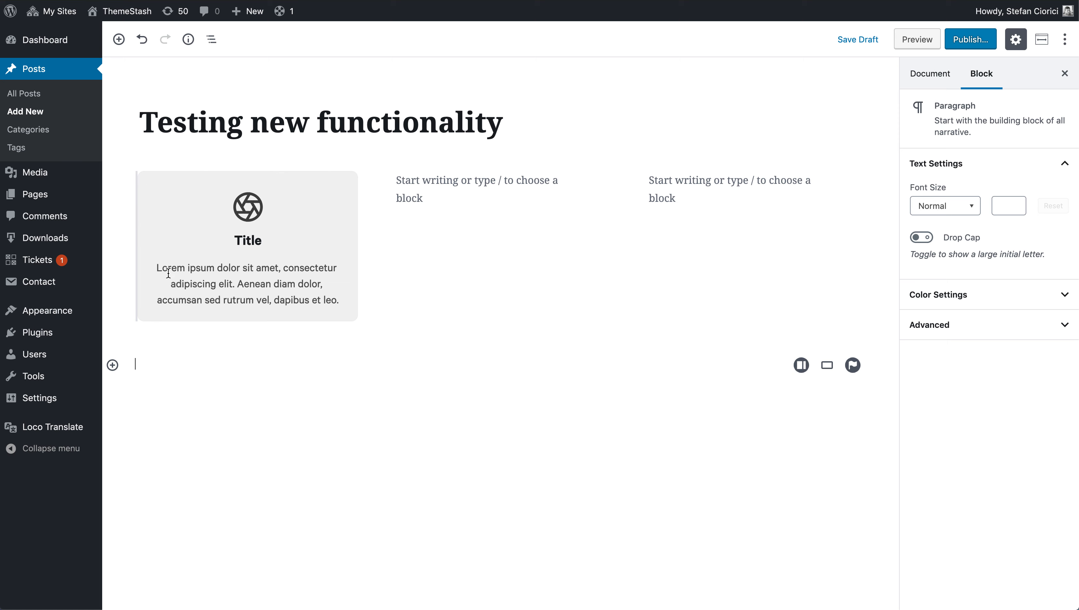
Step: Set the Info Box's normal container background to the custom colour #fafafa
click(334, 219)
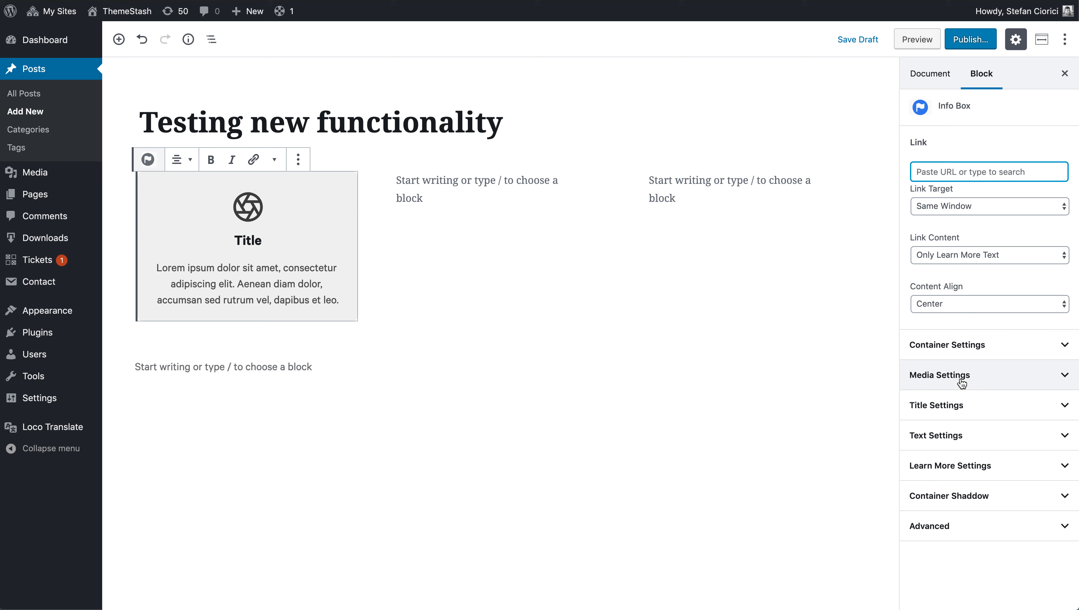
click(916, 348)
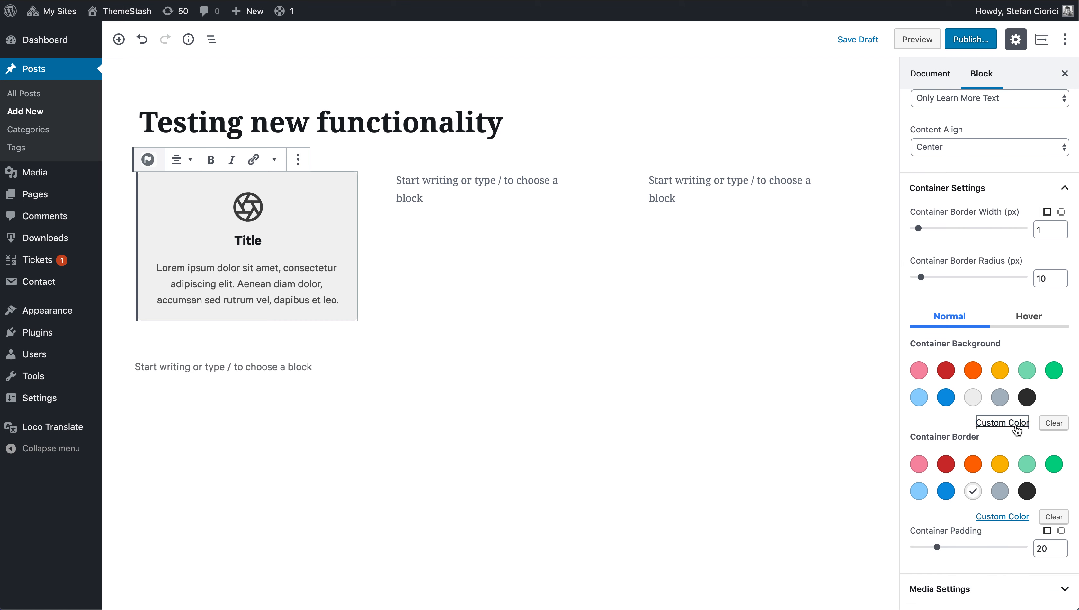
click(990, 423)
double_click(880, 584)
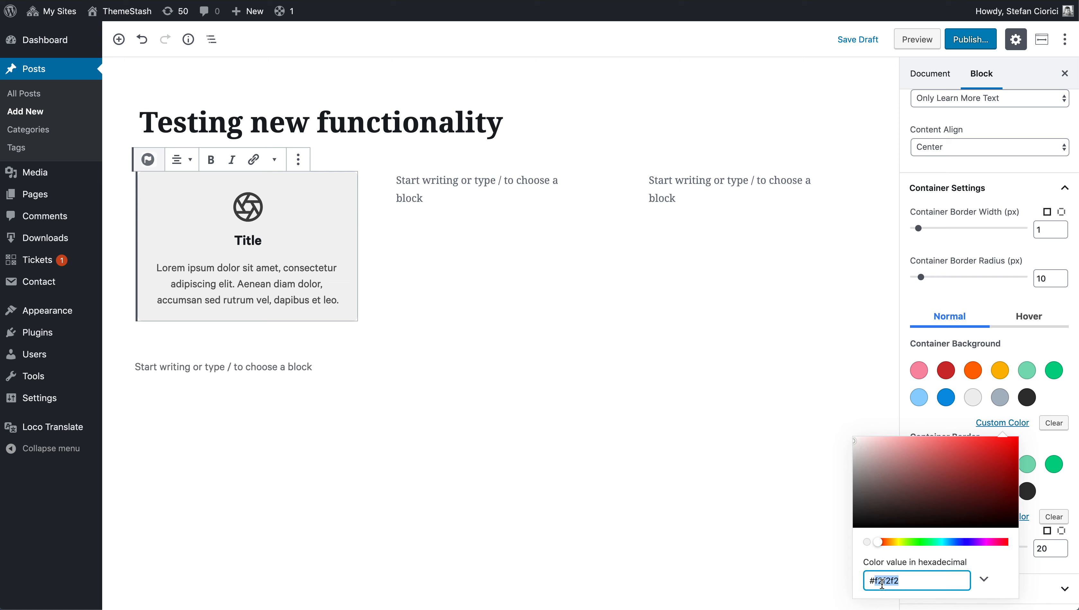
text(fafa)
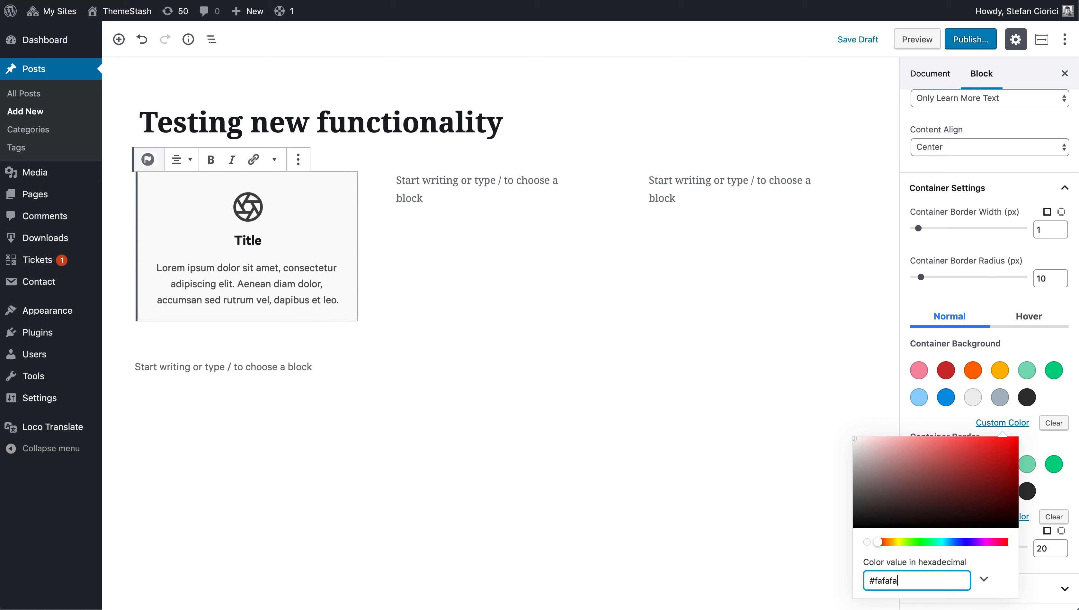
click(702, 569)
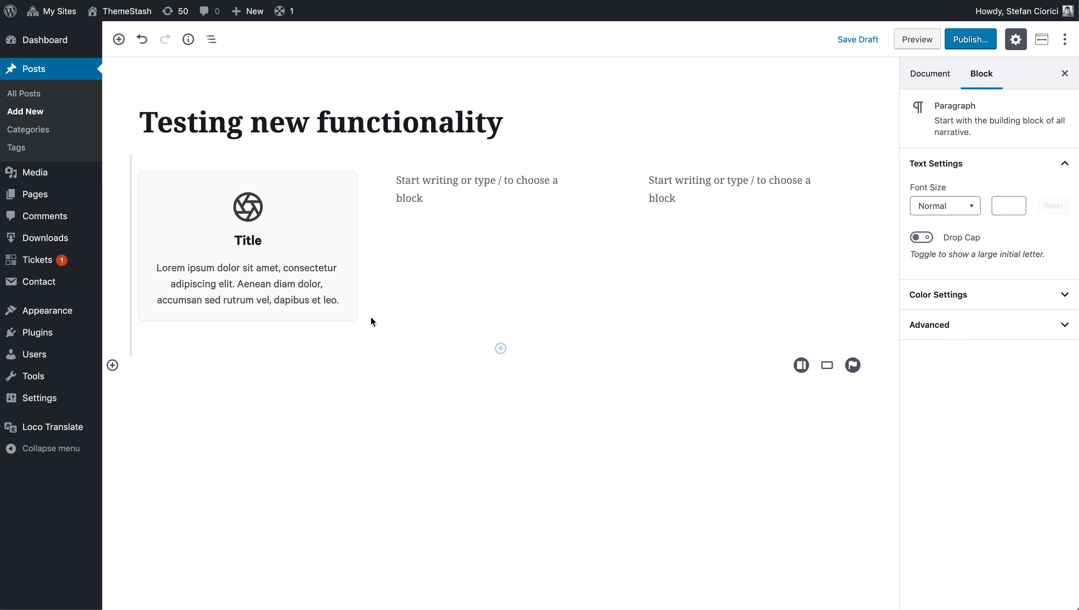
Step: Check the Info Box container's hover background and border colours, and set Container Padding to 30
click(313, 217)
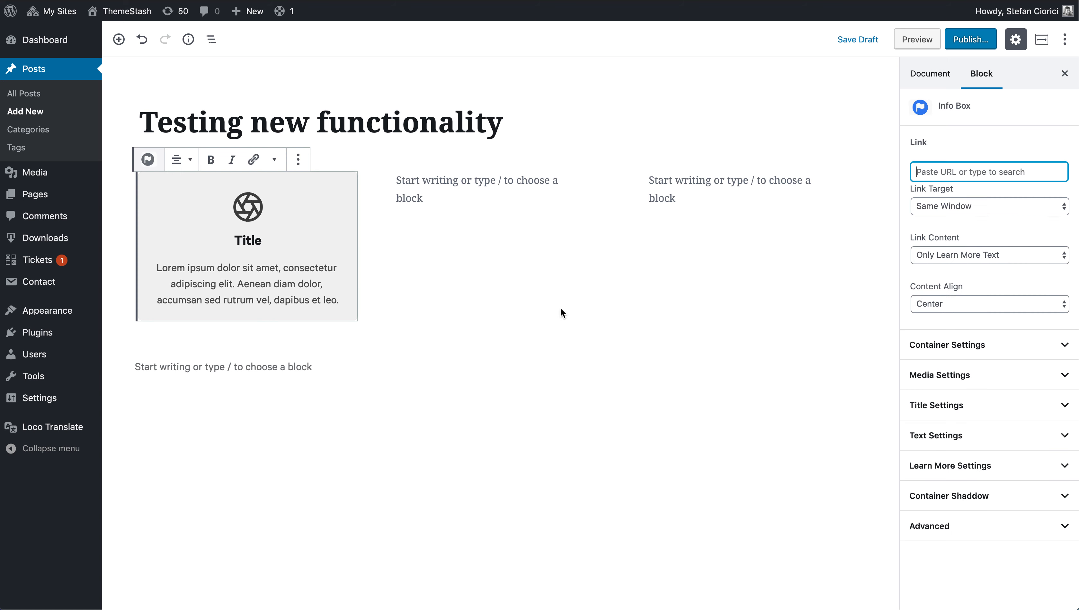
click(986, 353)
scroll(1046, 368, down, 3)
click(1038, 356)
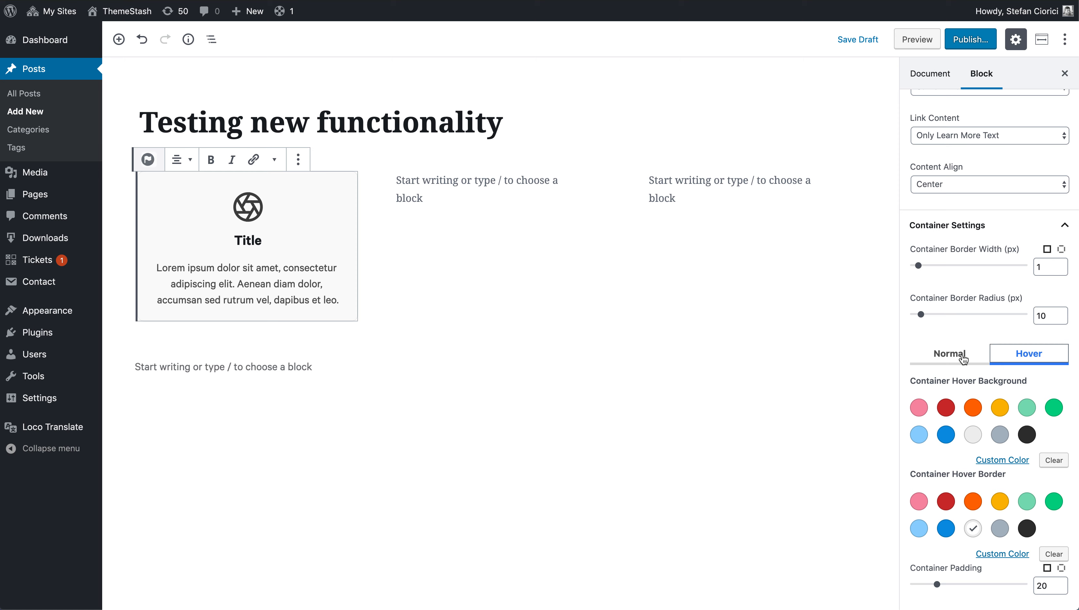
scroll(950, 489, down, 2)
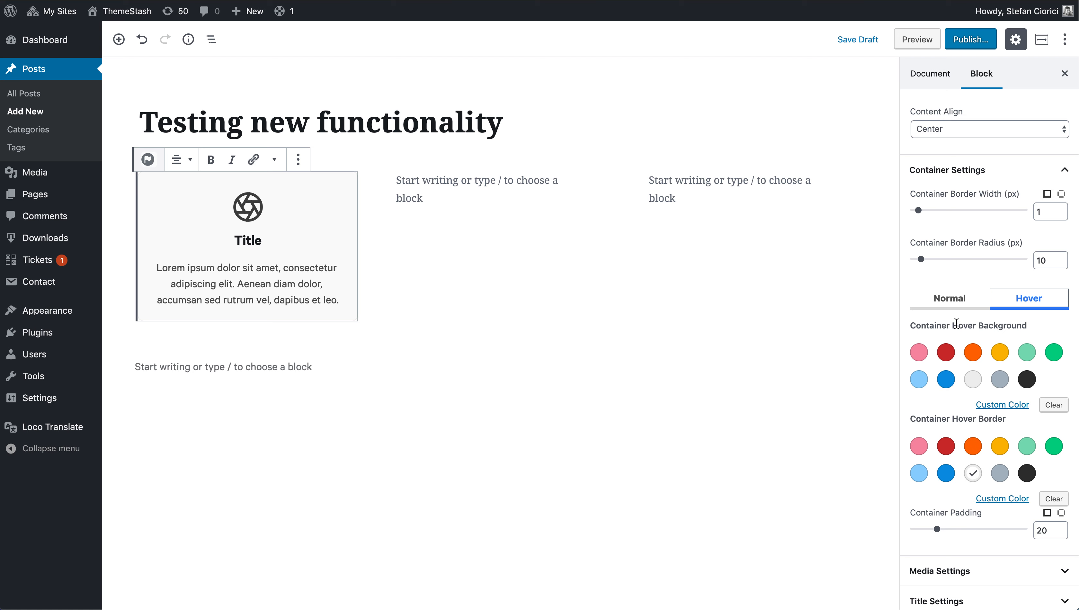
scroll(961, 446, down, 1)
click(938, 506)
mouse_move(938, 506)
mouse_down()
mouse_move(958, 507)
mouse_move(924, 504)
mouse_move(949, 508)
mouse_up()
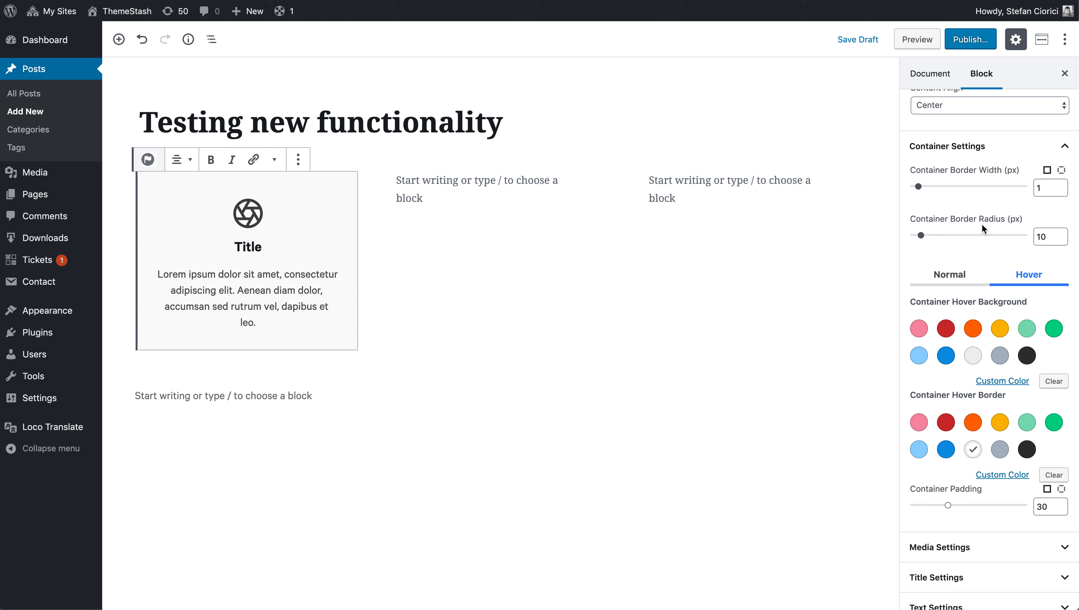
click(1024, 144)
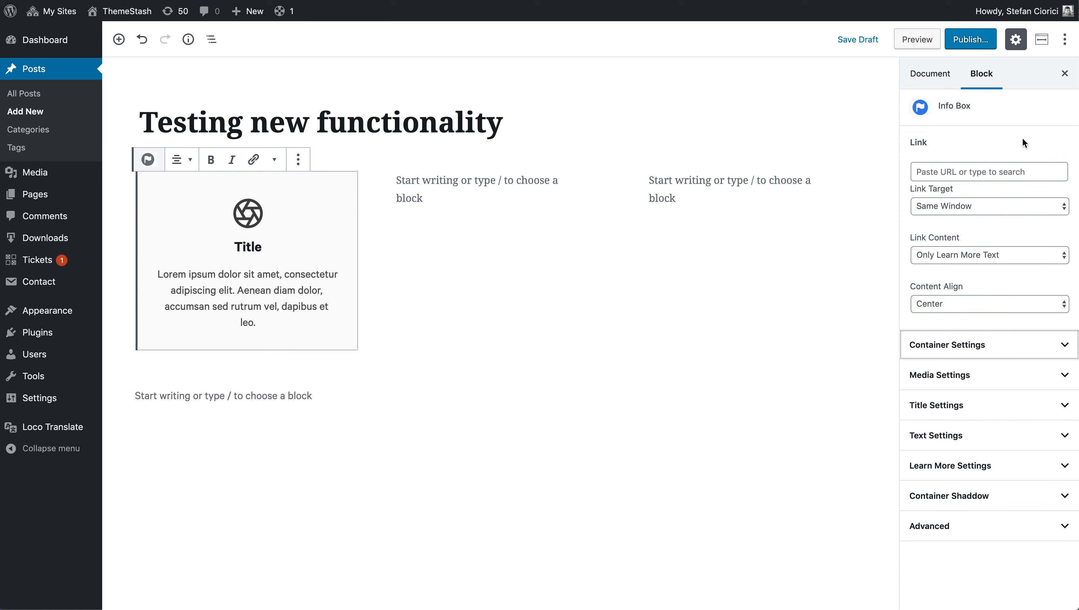
Step: Try the Left media alignment on the Info Box and return Media Align to Top
click(986, 389)
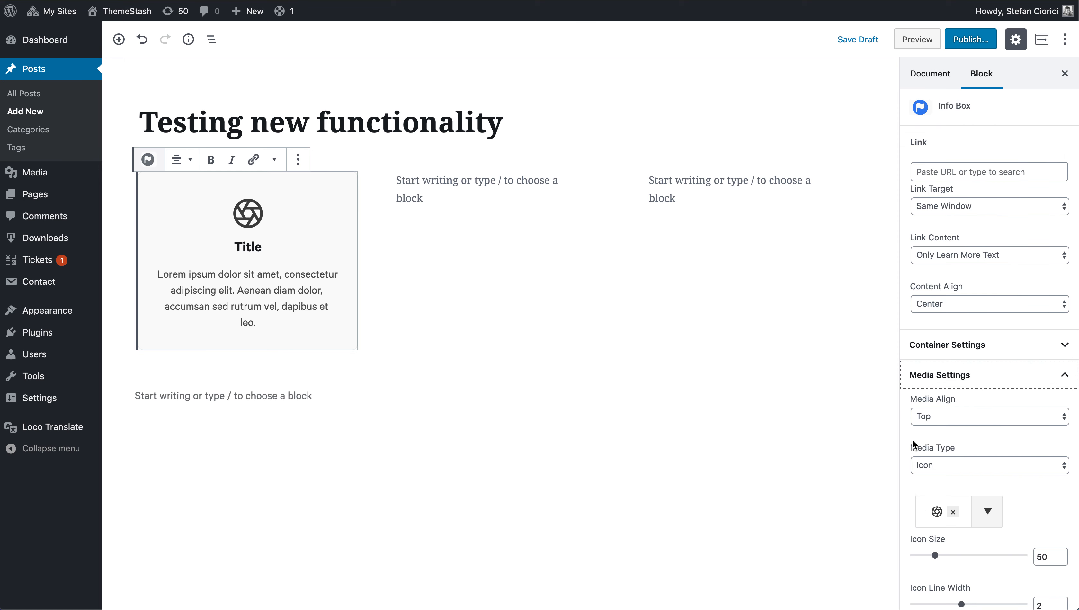
click(972, 418)
click(970, 416)
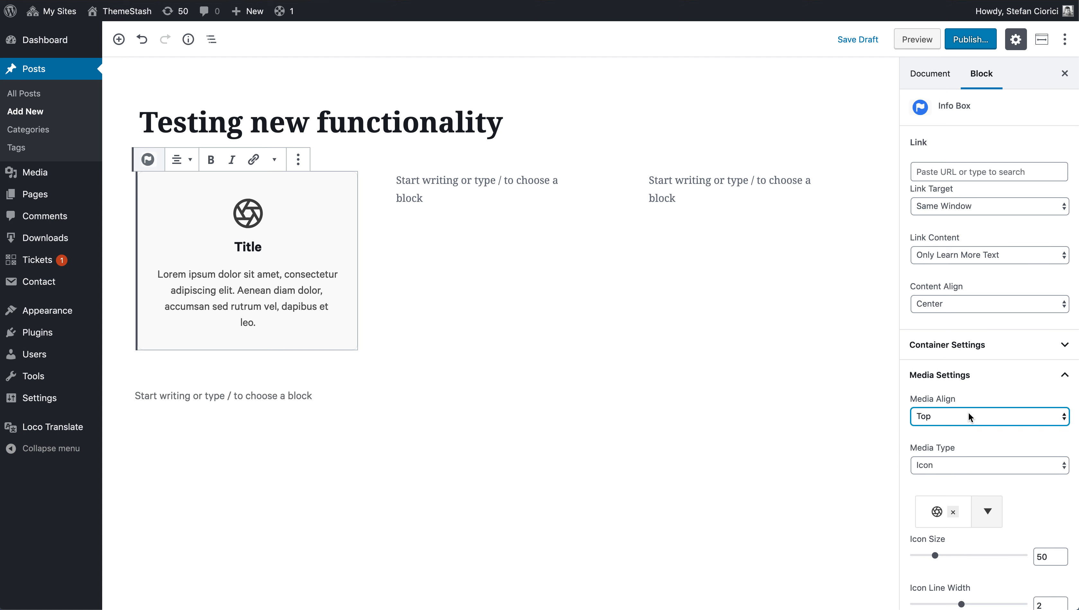
click(968, 412)
click(947, 423)
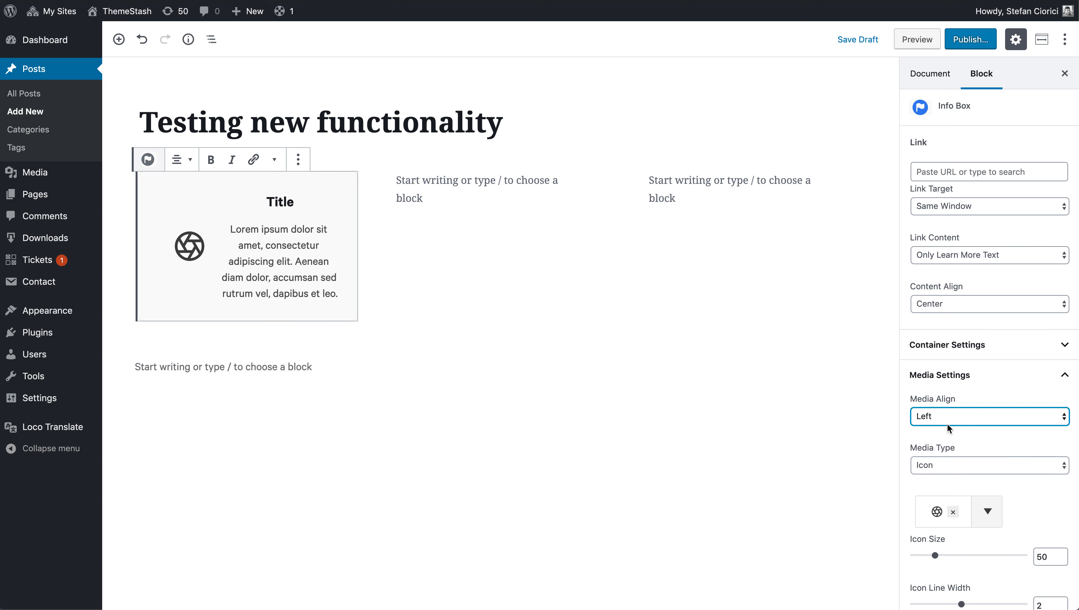
click(947, 423)
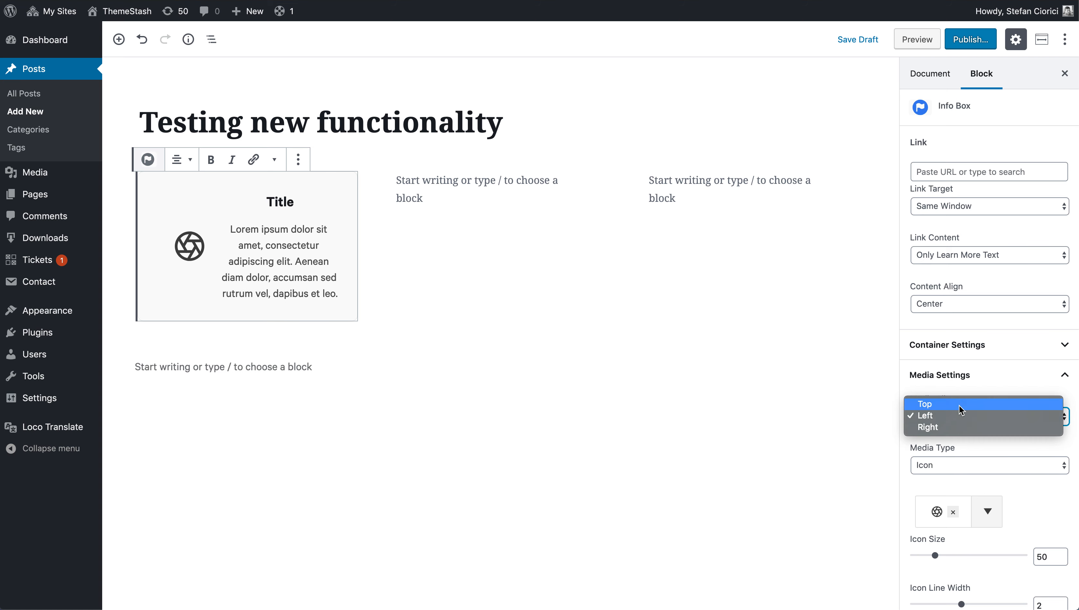
click(955, 405)
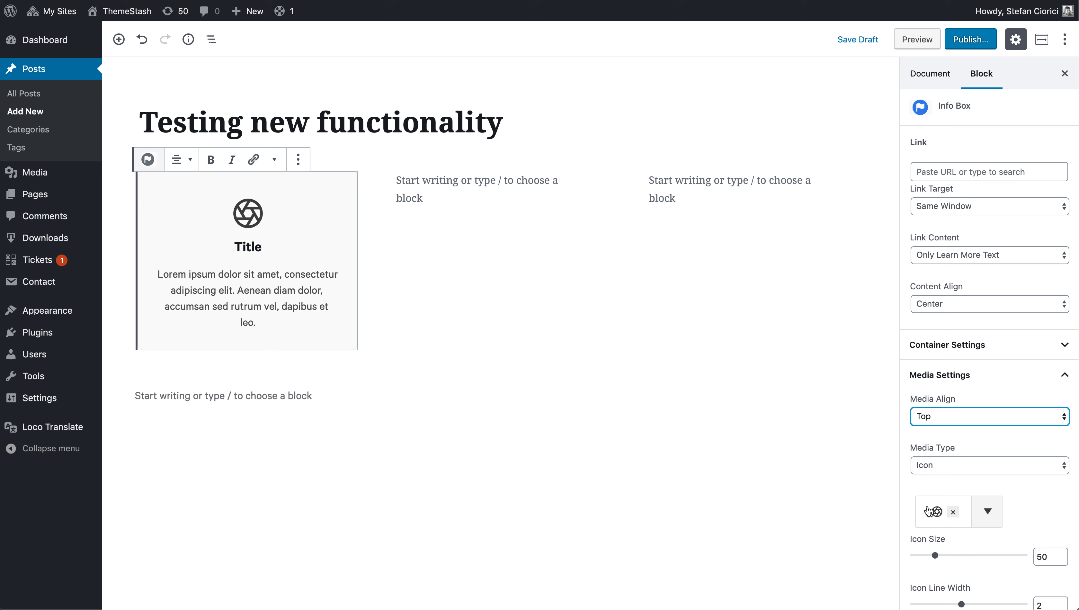
Step: Replace the Info Box's aperture icon with the circled checkmark icon from the third page of the icon library
click(988, 511)
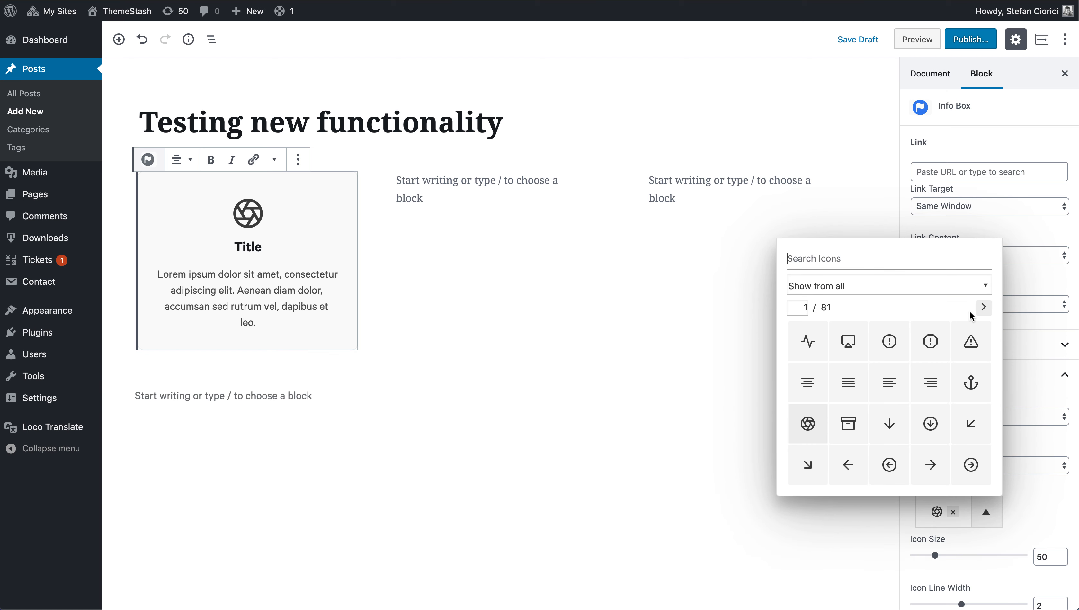
double_click(984, 306)
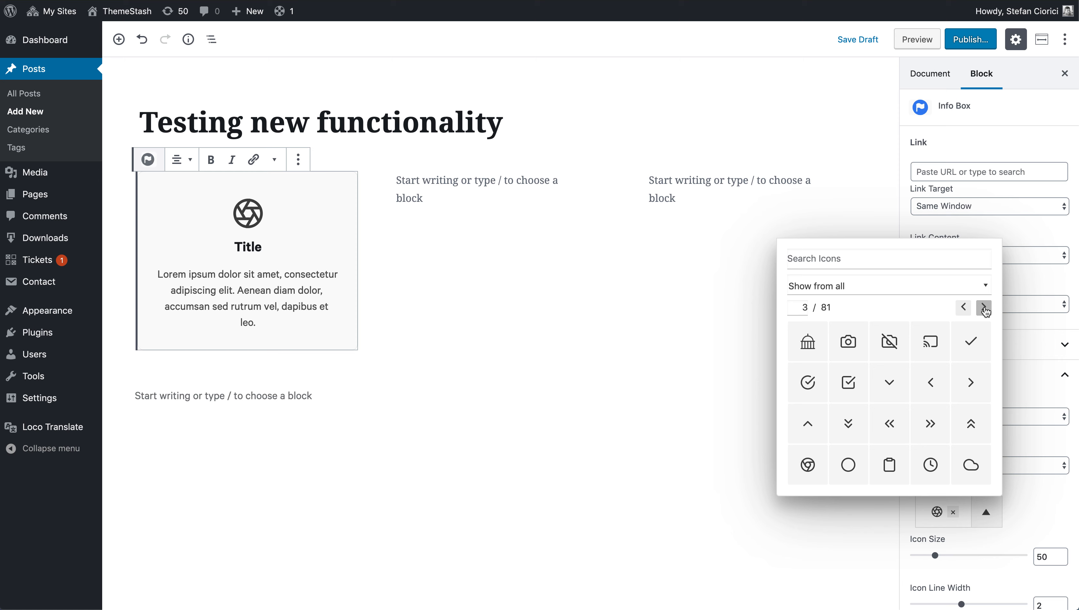
click(816, 386)
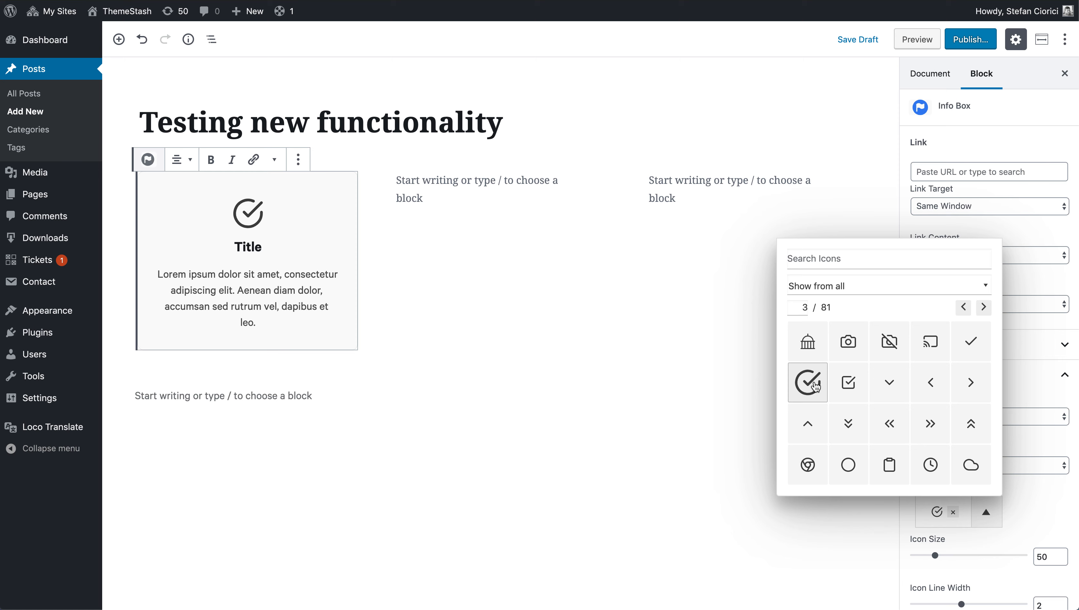
click(568, 430)
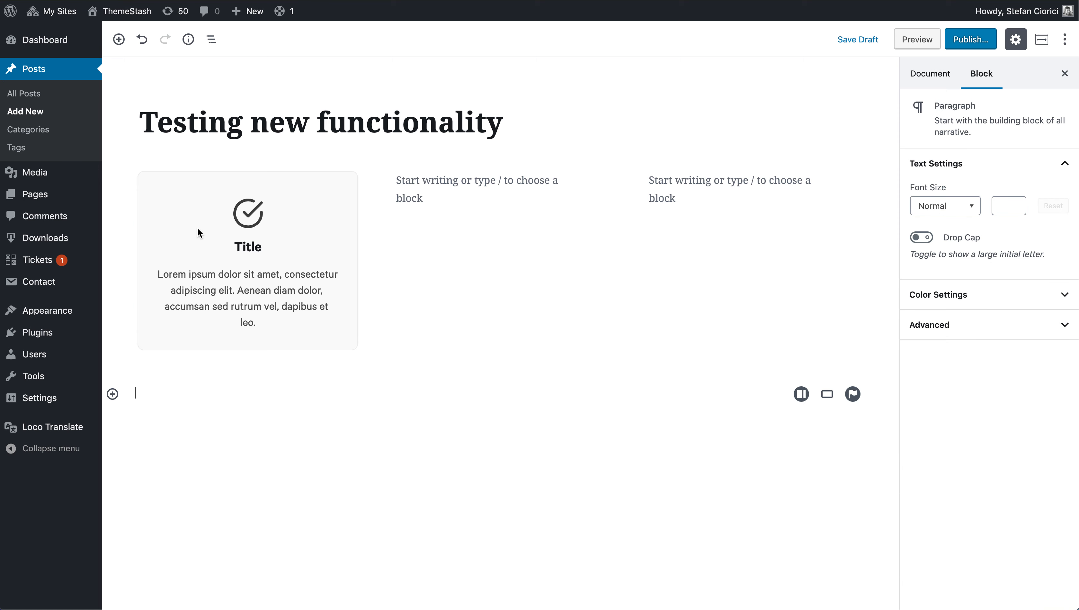
Step: Change the Info Box's title text to "Checkbox"
double_click(244, 248)
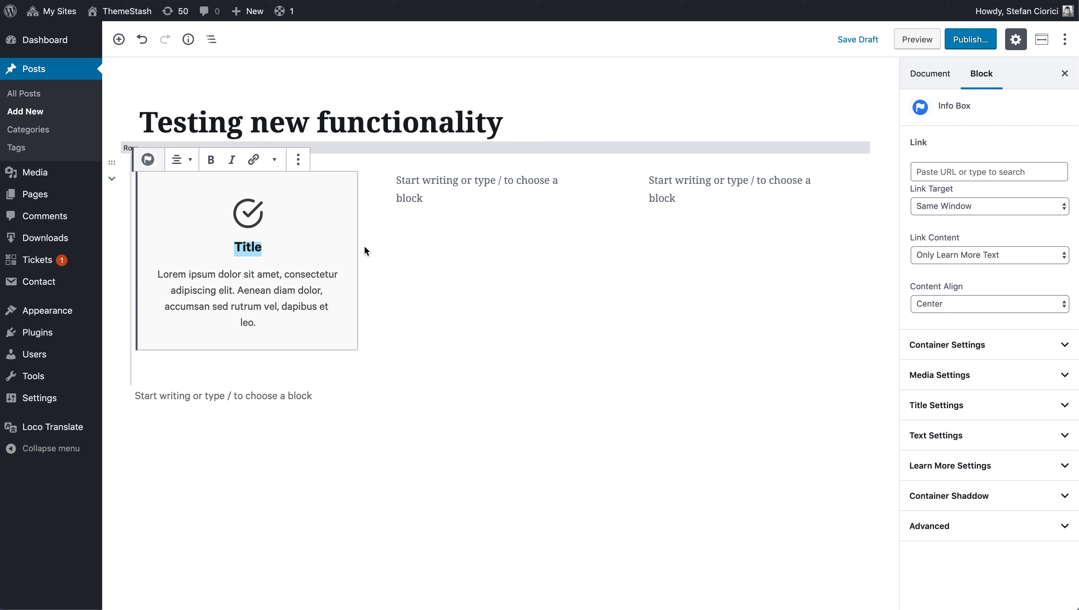
text(Checkbox)
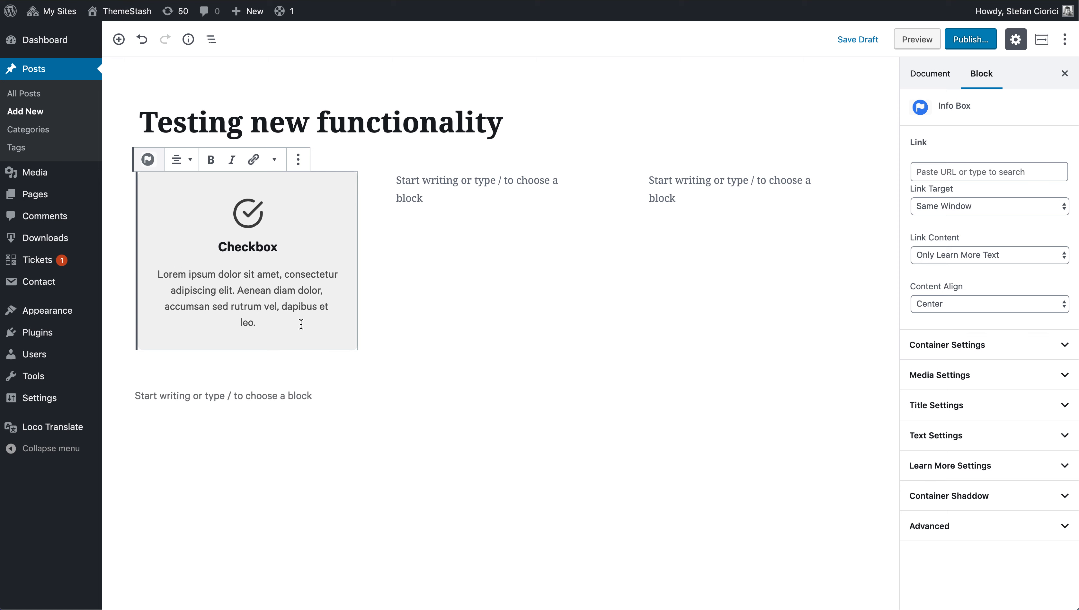
click(397, 445)
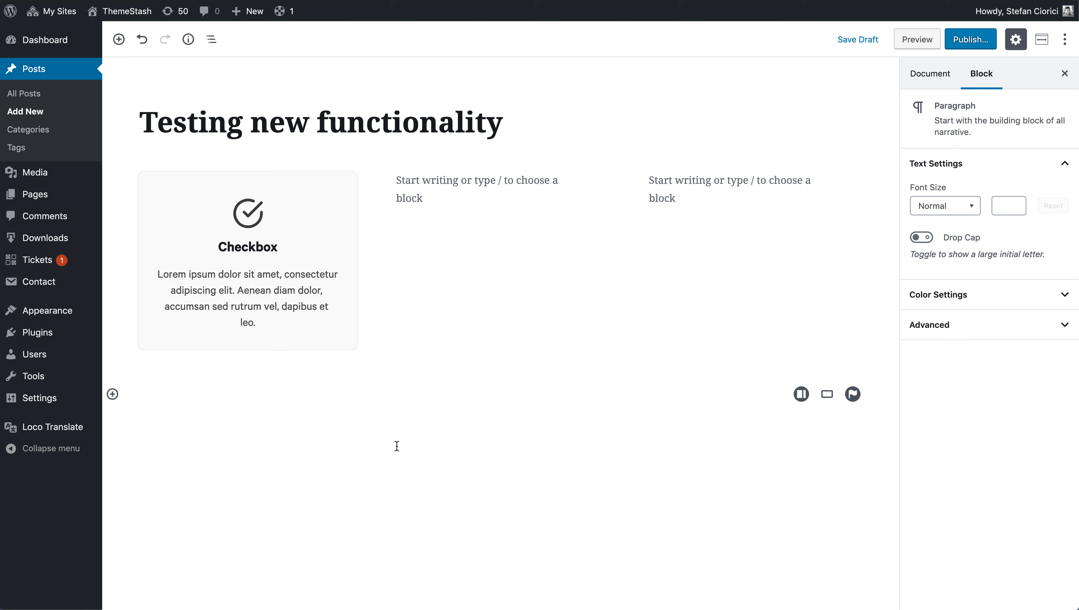
Step: Check the Info Box's icon hover animation options and set its normal Icon Color to the darker blue preset
click(284, 270)
click(969, 376)
scroll(968, 463, down, 6)
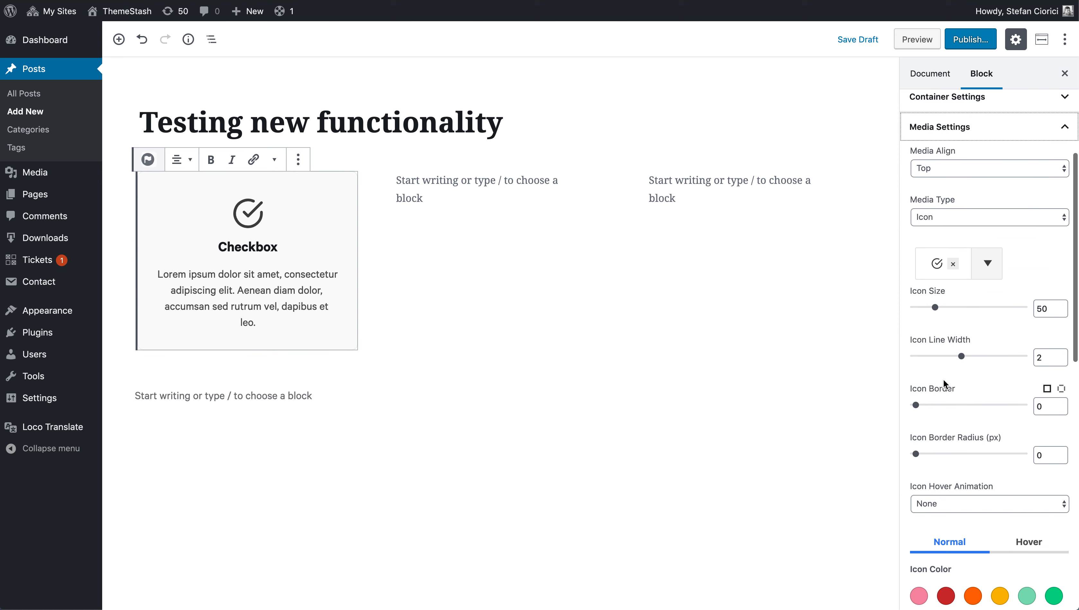
scroll(948, 448, down, 2)
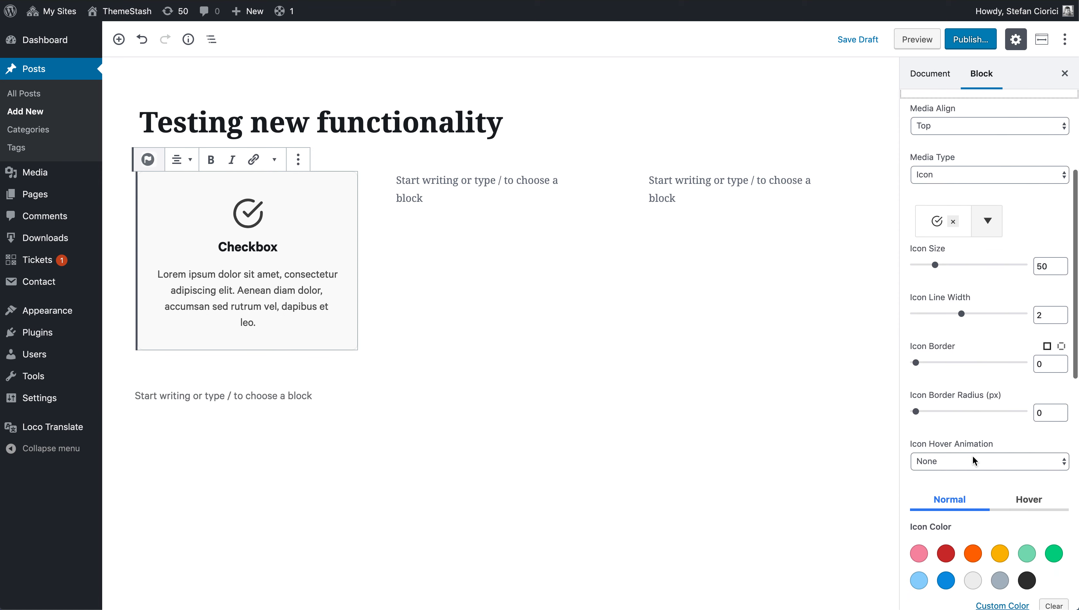
click(968, 463)
click(967, 465)
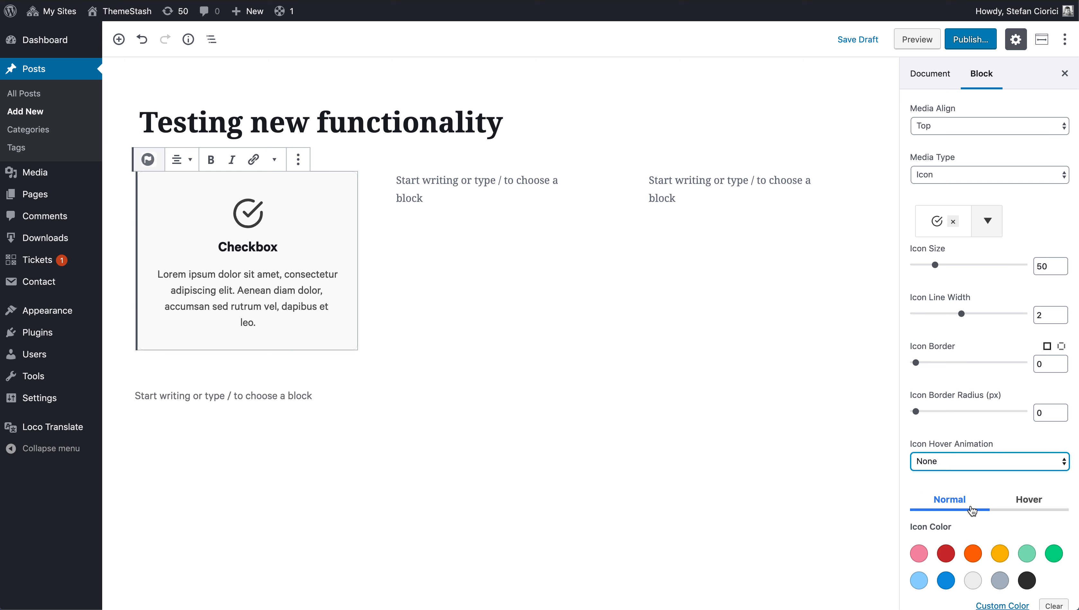
scroll(939, 453, down, 5)
click(946, 466)
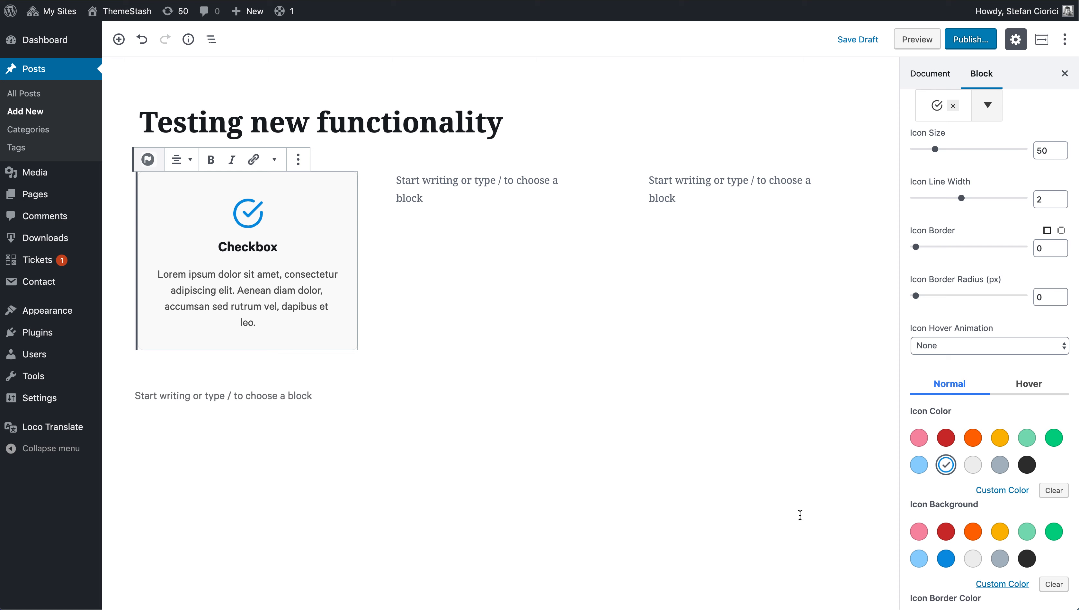
scroll(971, 517, down, 3)
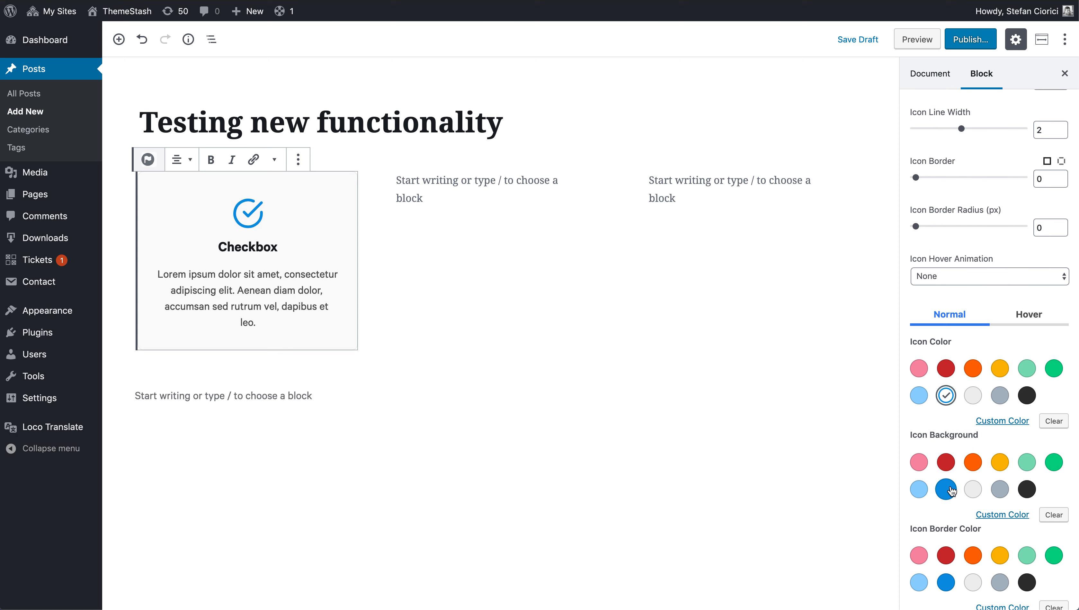
scroll(994, 403, down, 5)
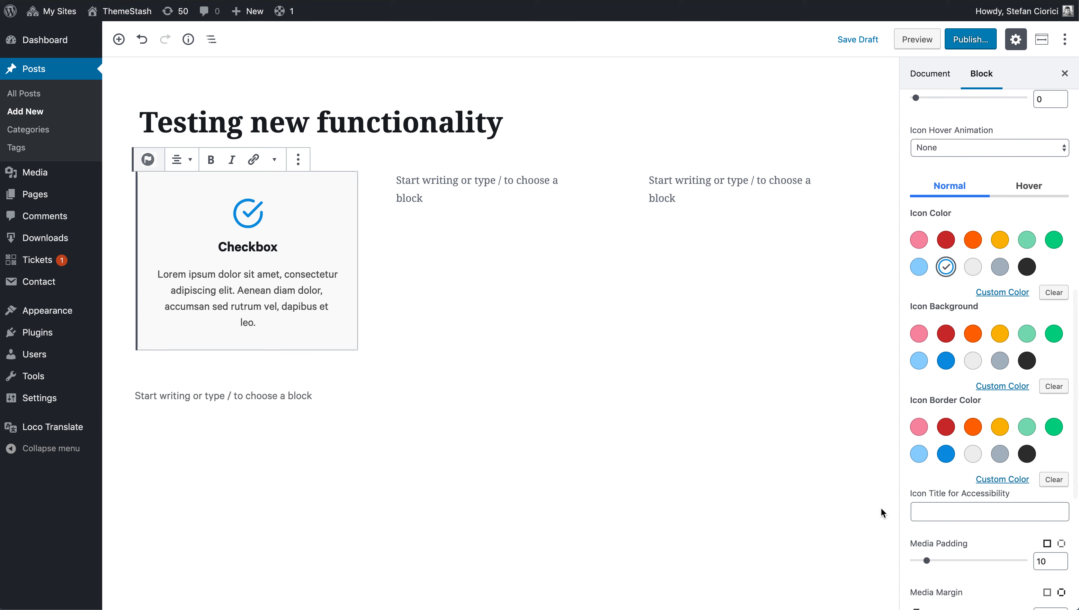
click(990, 503)
click(749, 515)
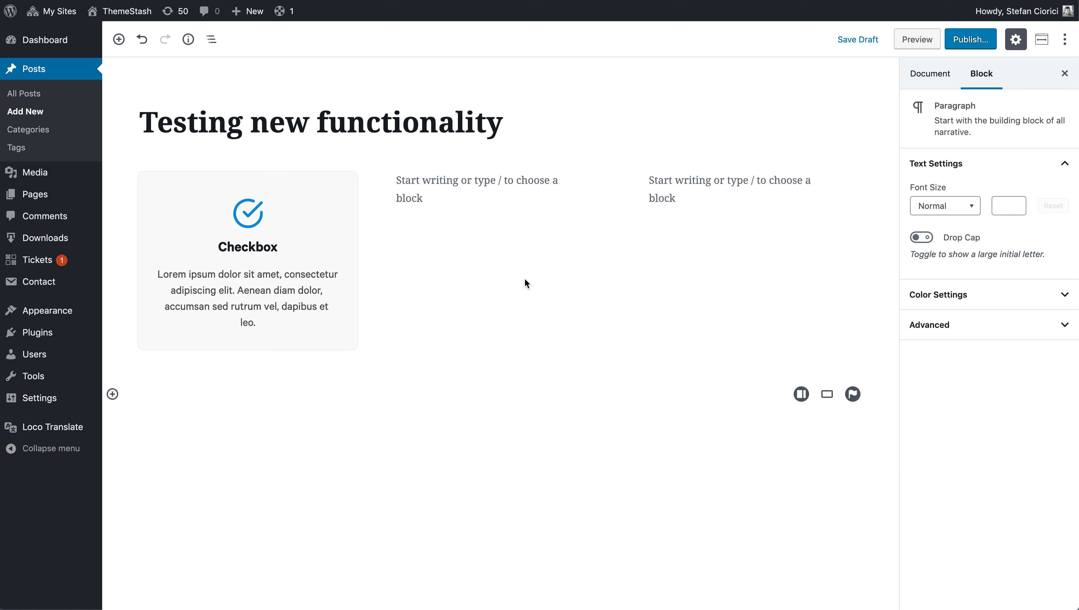
Step: Switch the Info Box's title display off and on again, and set the title's HTML tag to H4
click(325, 264)
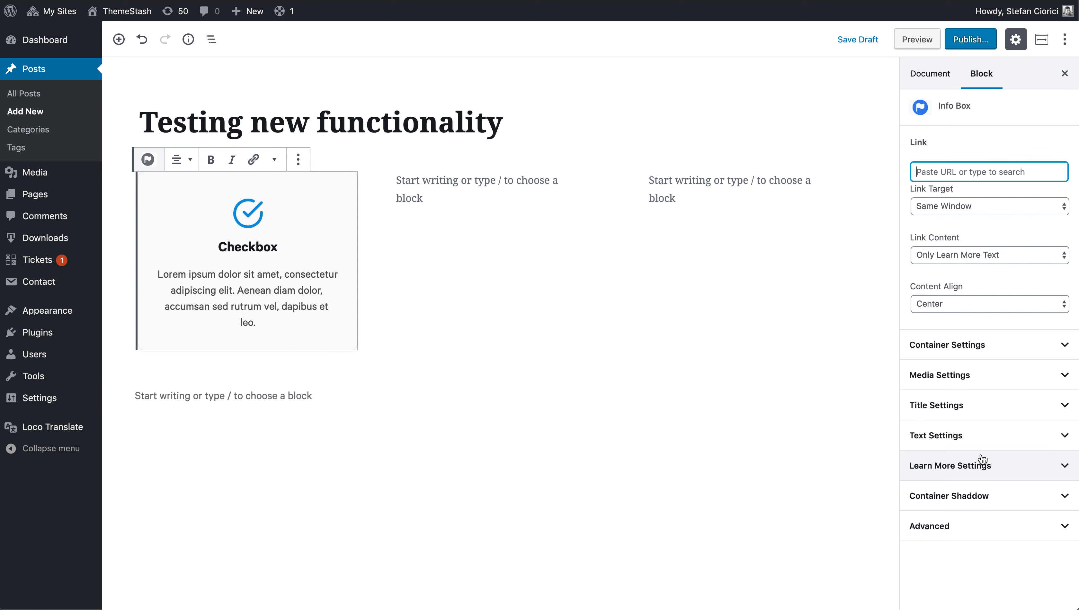
click(1026, 417)
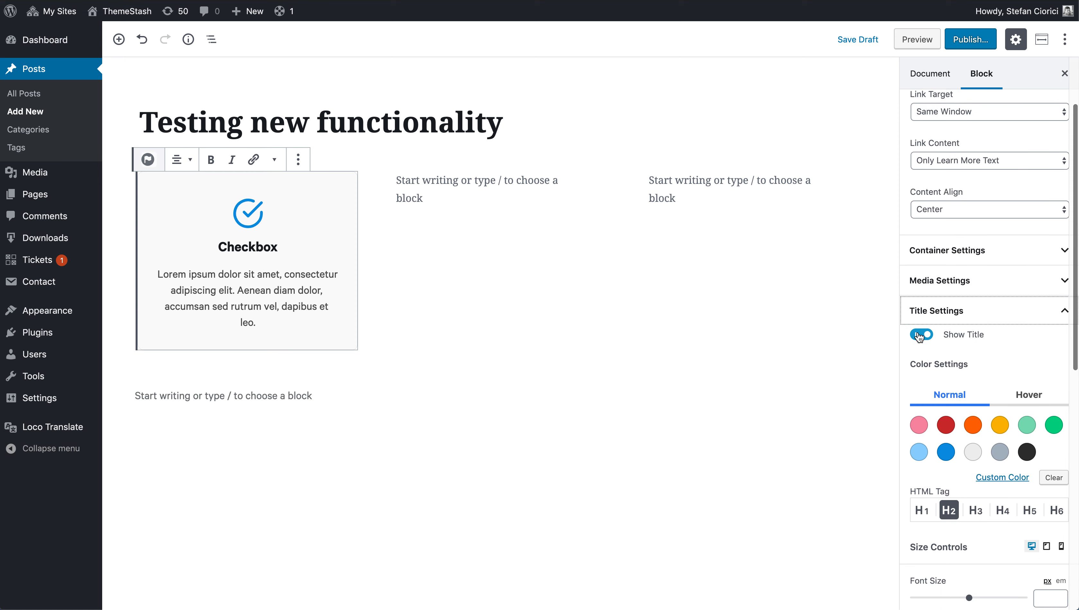
click(922, 335)
click(923, 429)
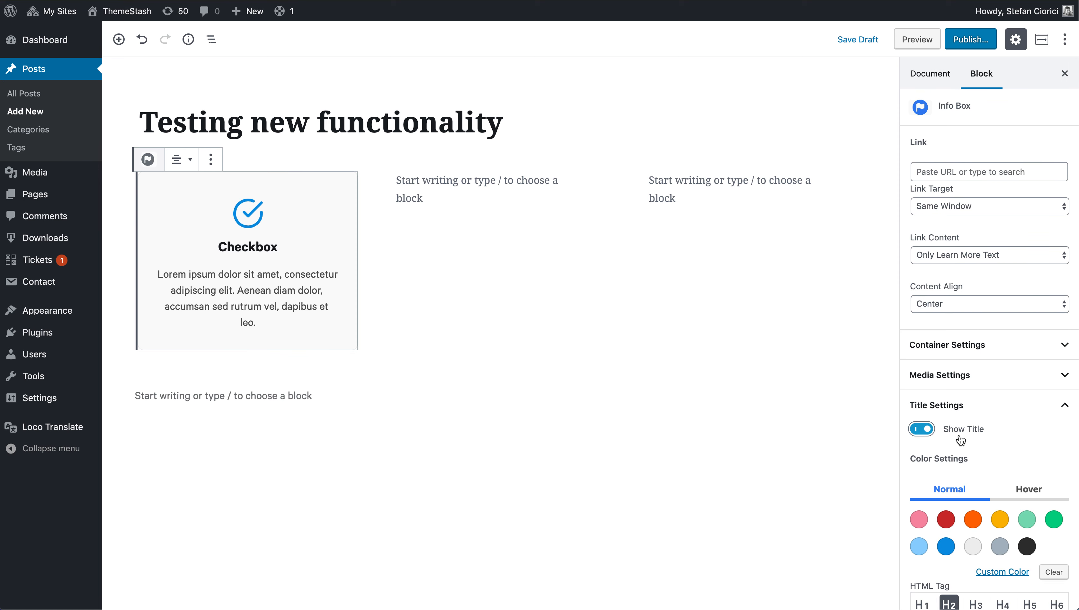
scroll(994, 446, down, 3)
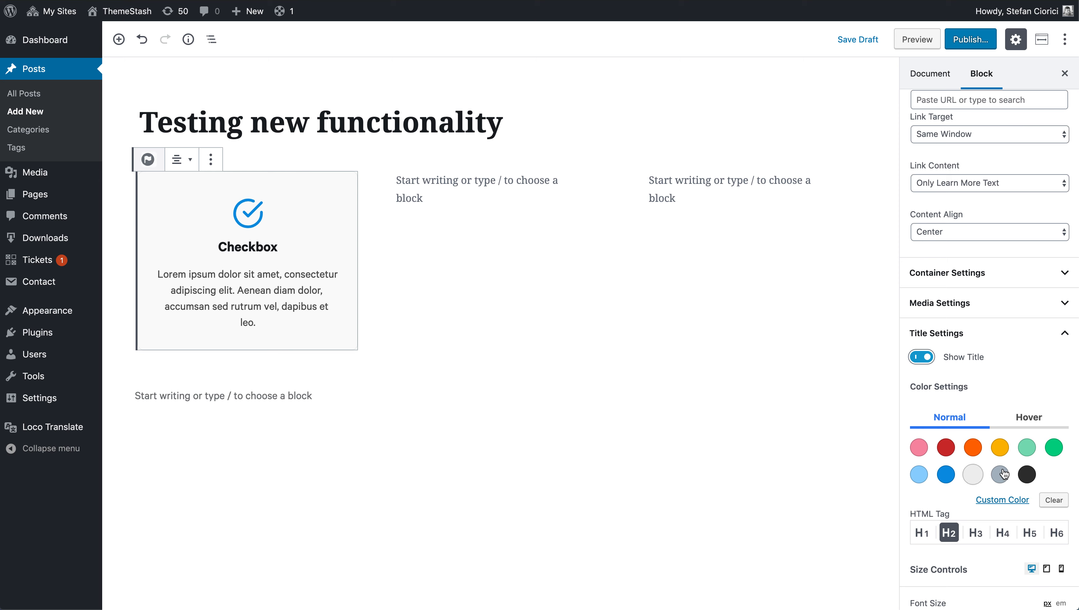
scroll(1002, 416, down, 3)
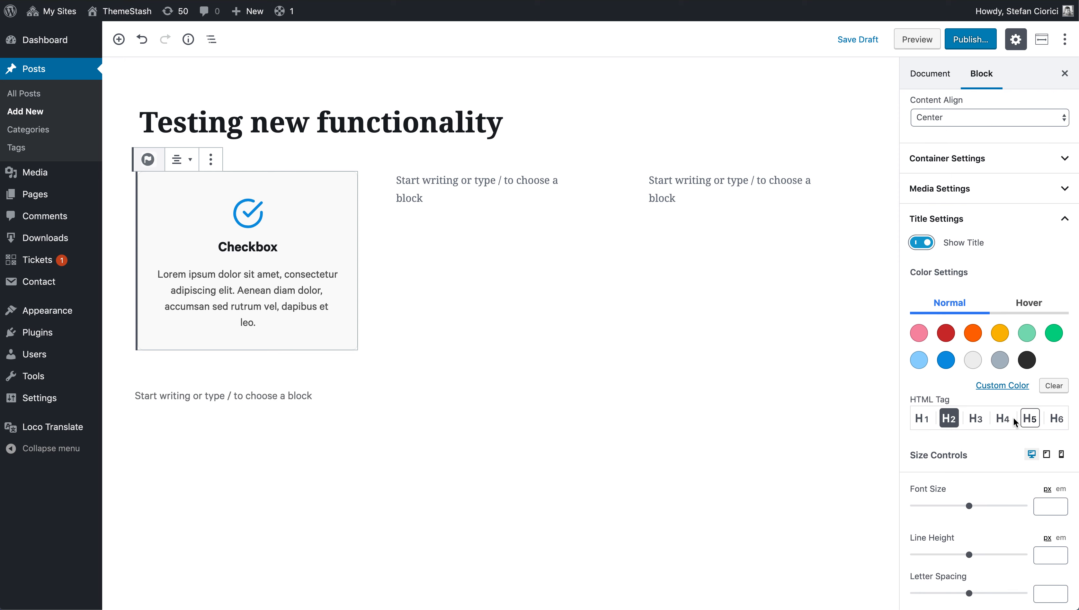
click(1002, 423)
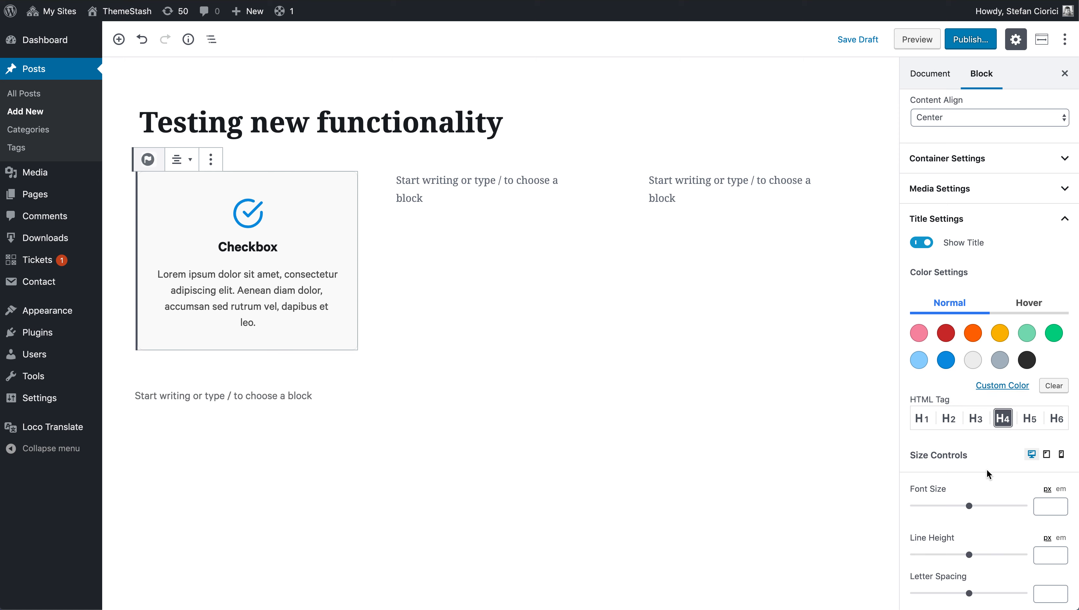
Step: Examine the Info Box title's size controls, available font families, padding and margin options
scroll(987, 472, down, 2)
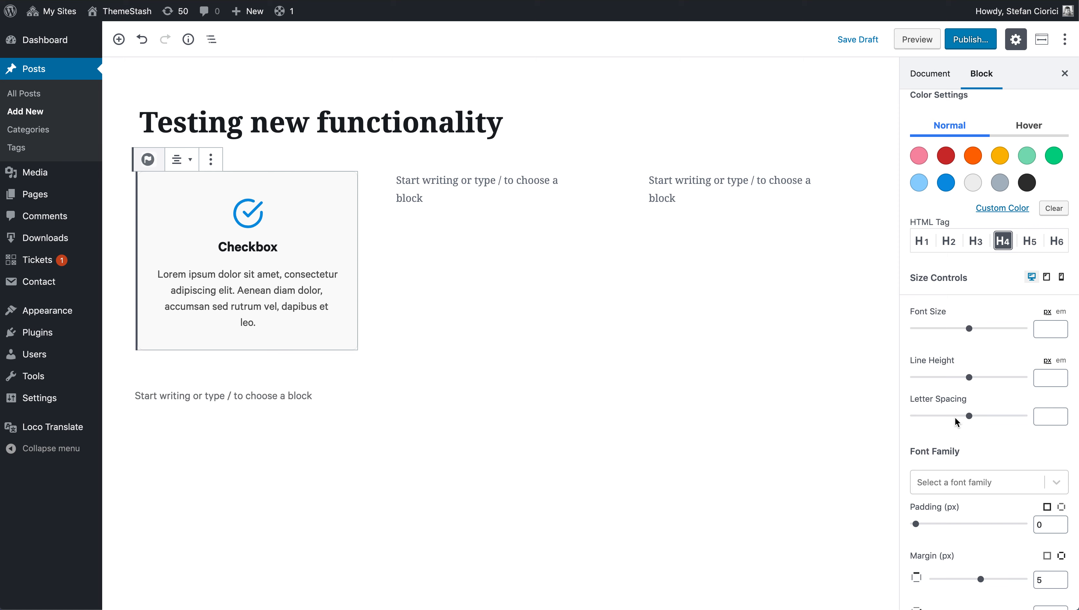
scroll(1005, 380, down, 3)
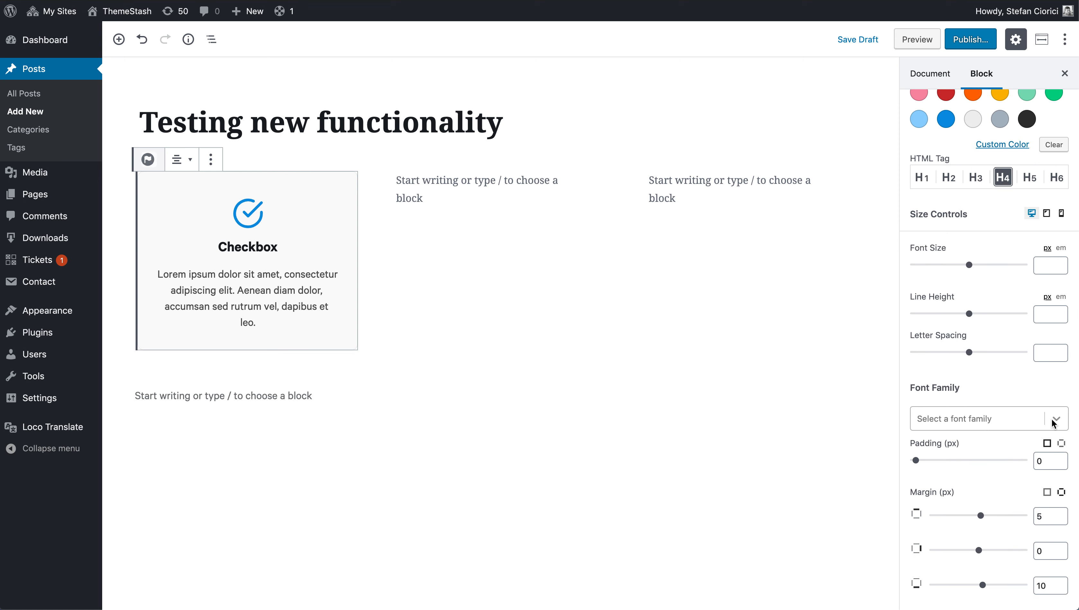
click(1051, 418)
scroll(1012, 494, down, 10)
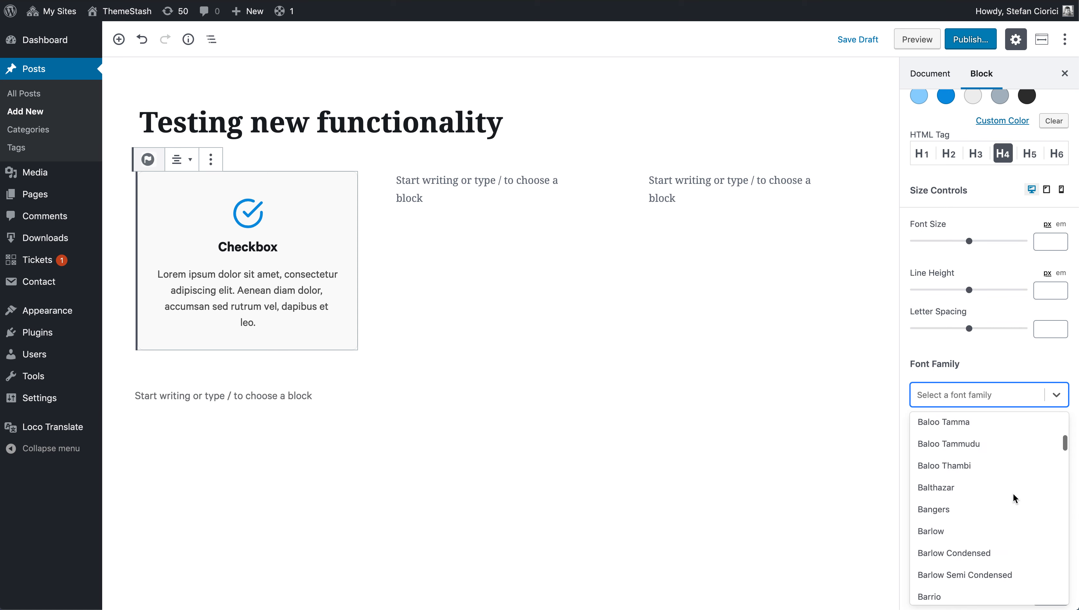
scroll(1012, 492, down, 3)
scroll(969, 568, down, 5)
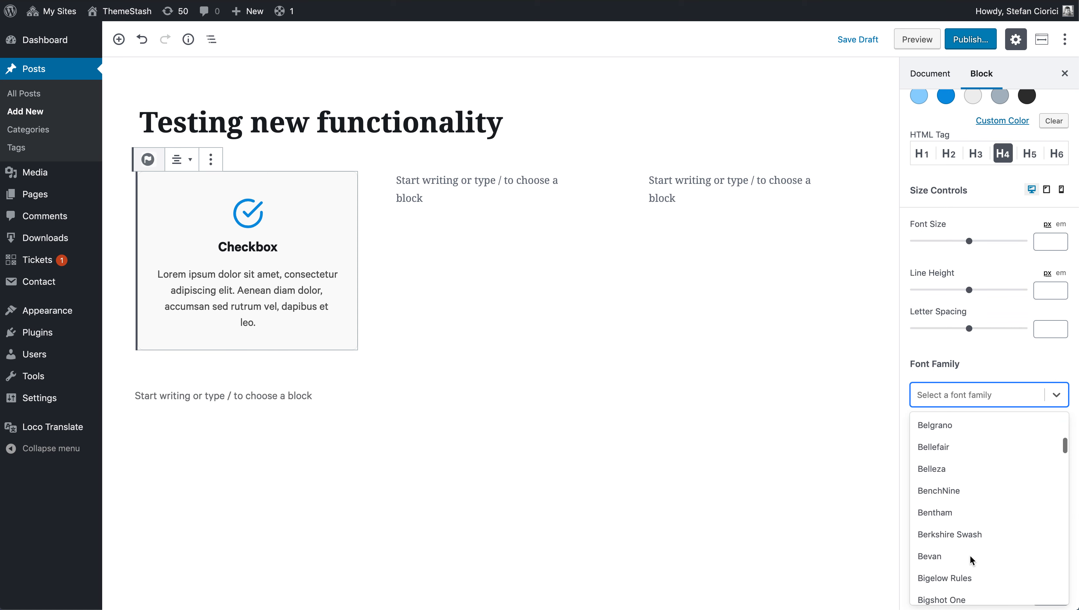
click(1056, 394)
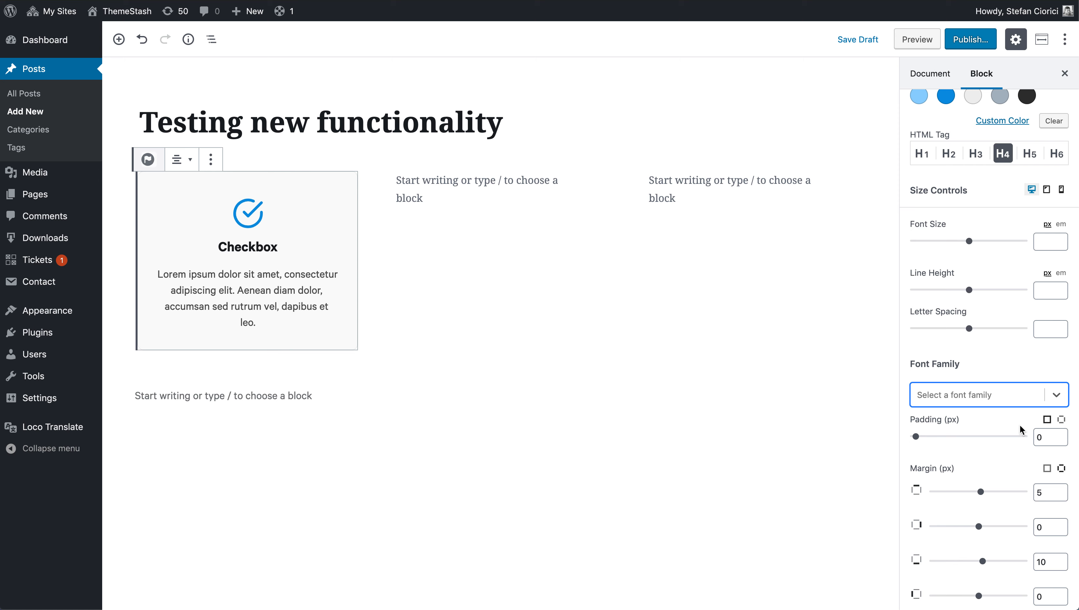
scroll(1021, 429, down, 2)
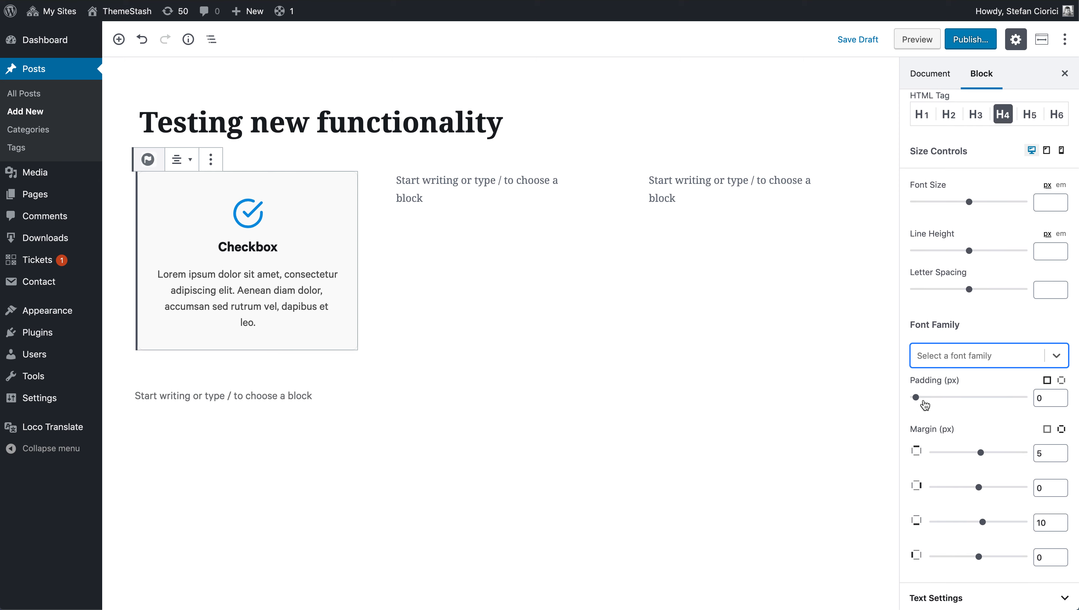
scroll(991, 463, down, 3)
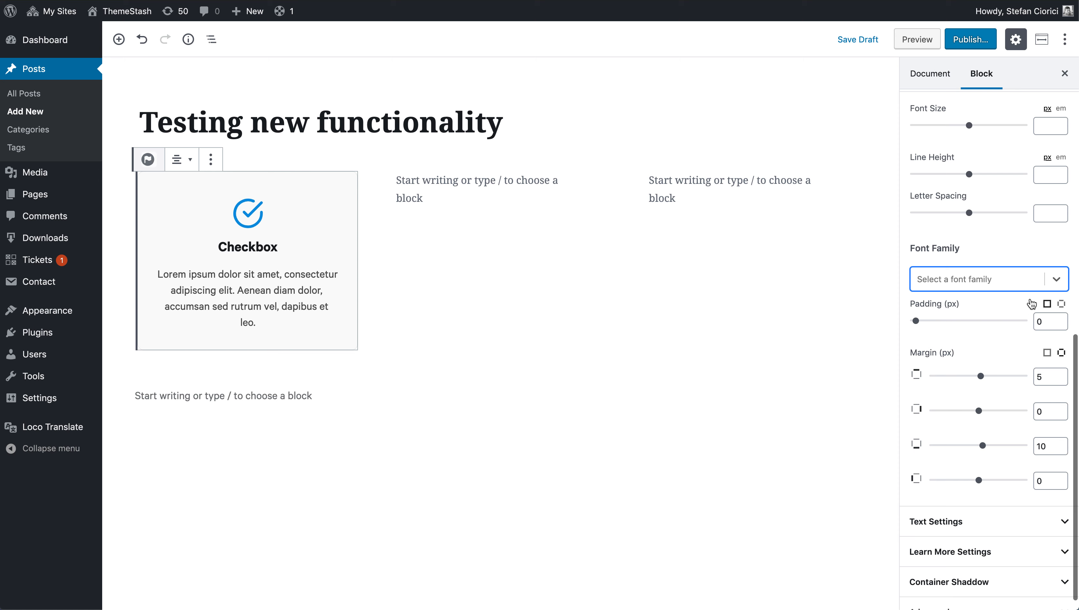
Step: Review the Info Box's text colour, size and font options, and open its Learn More settings
click(973, 530)
scroll(971, 470, down, 7)
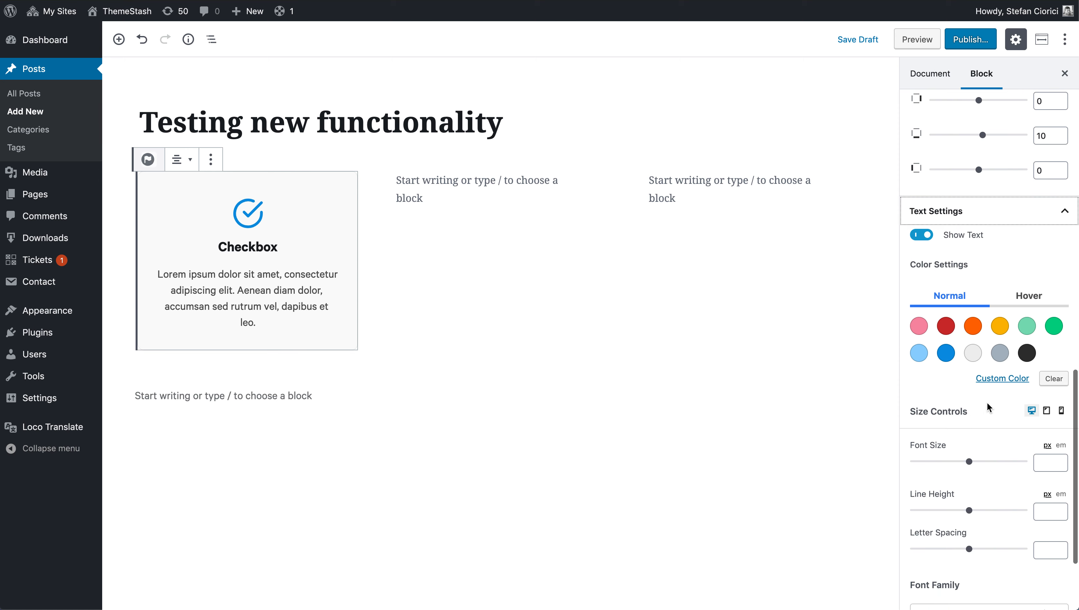
scroll(972, 449, down, 3)
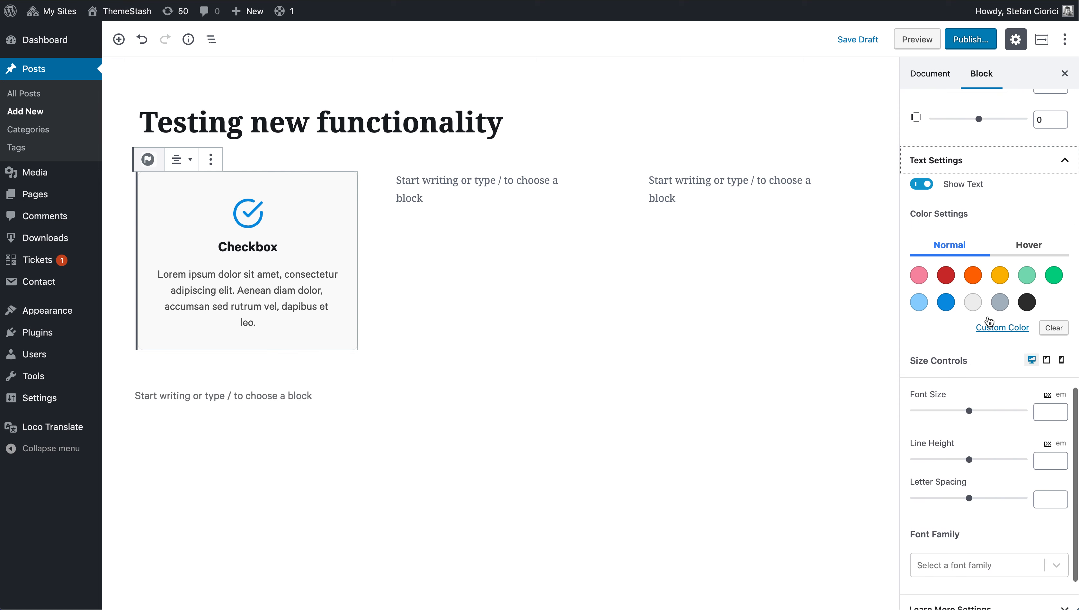
click(977, 534)
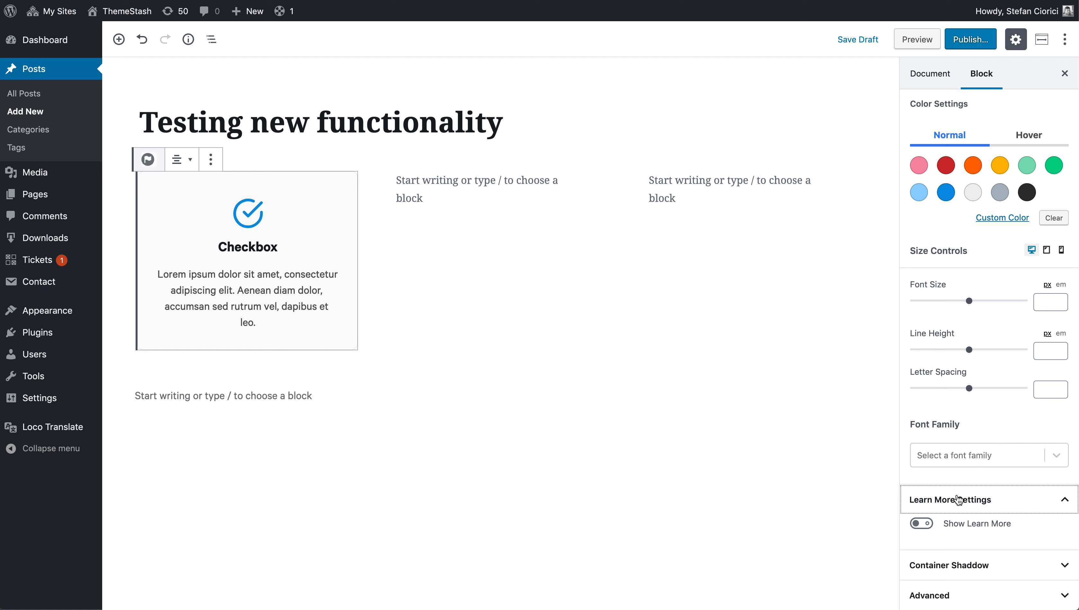
Step: Enable the Info Box's Learn More link, review its color options, and disable it again
click(923, 524)
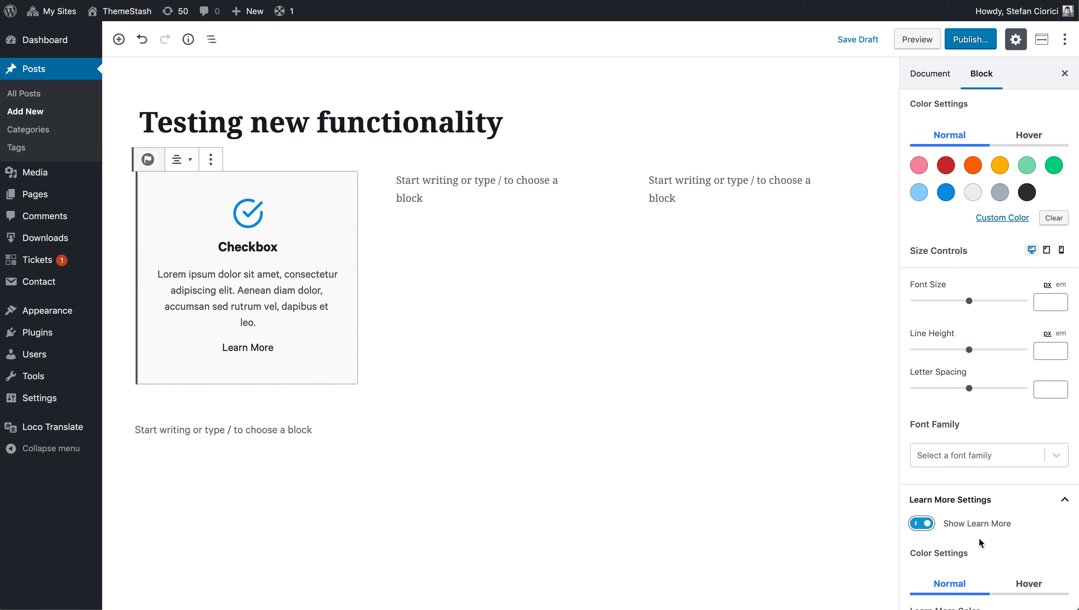
scroll(980, 543, down, 4)
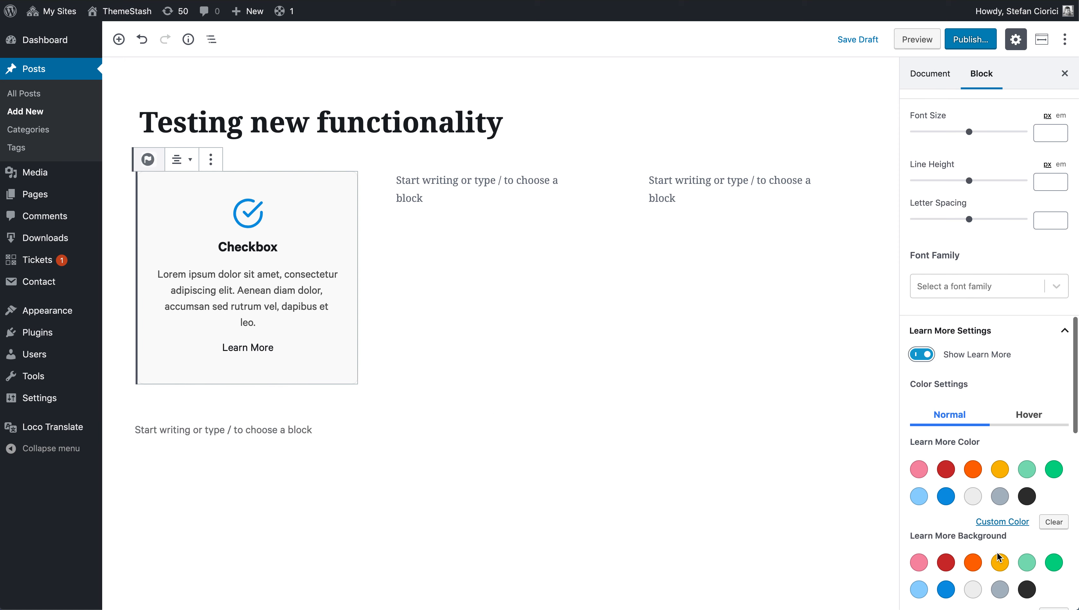
click(921, 355)
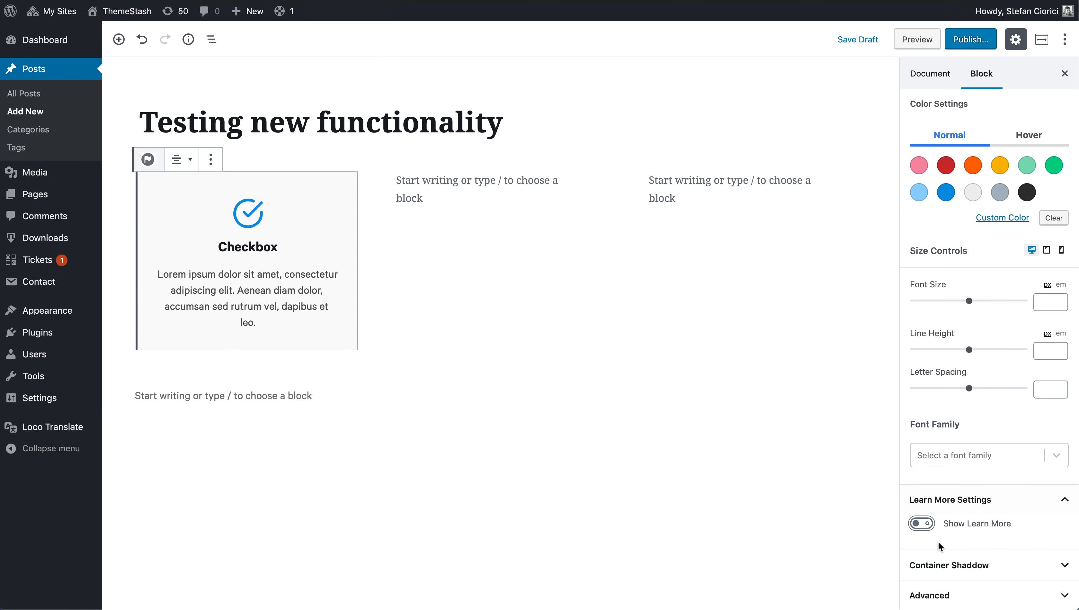
Step: Check the Info Box's container shadow settings and deselect the block
click(950, 566)
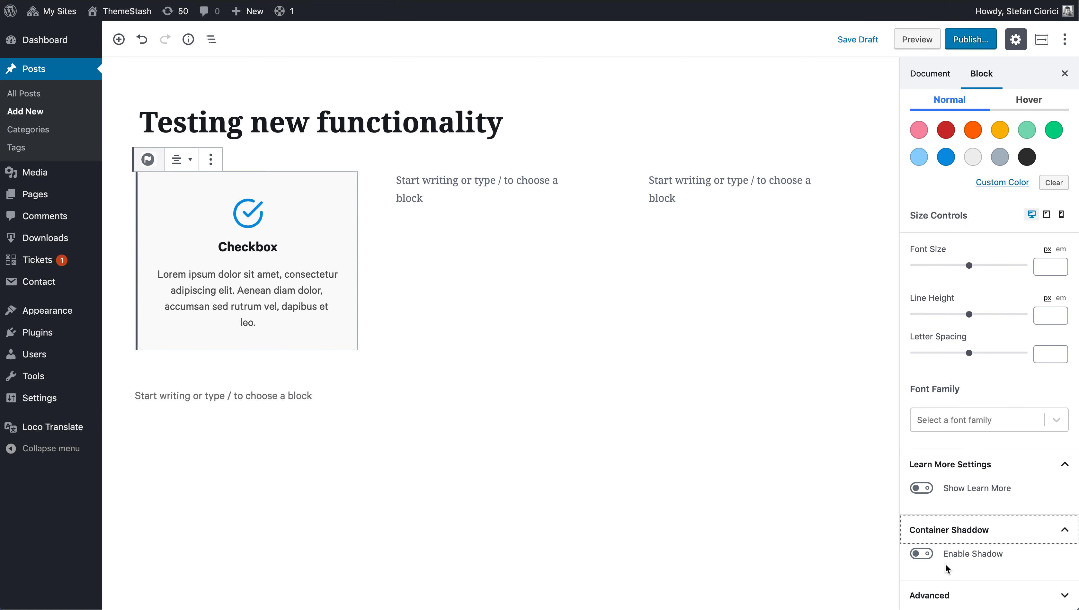
click(984, 531)
click(477, 458)
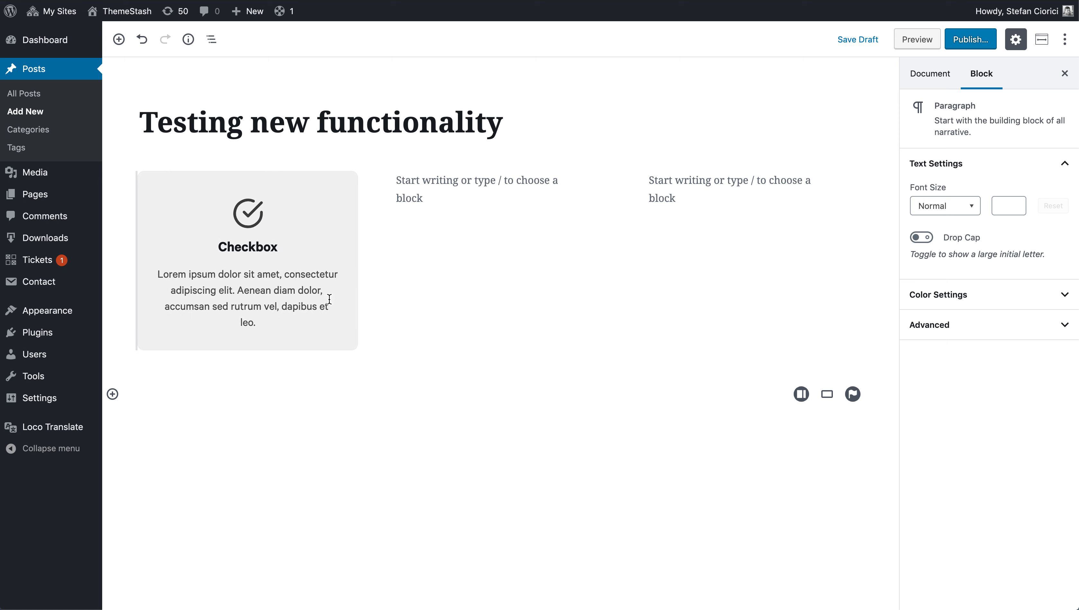
Step: Duplicate the Checkbox Info Box and move the copy into the Row's second column
click(253, 264)
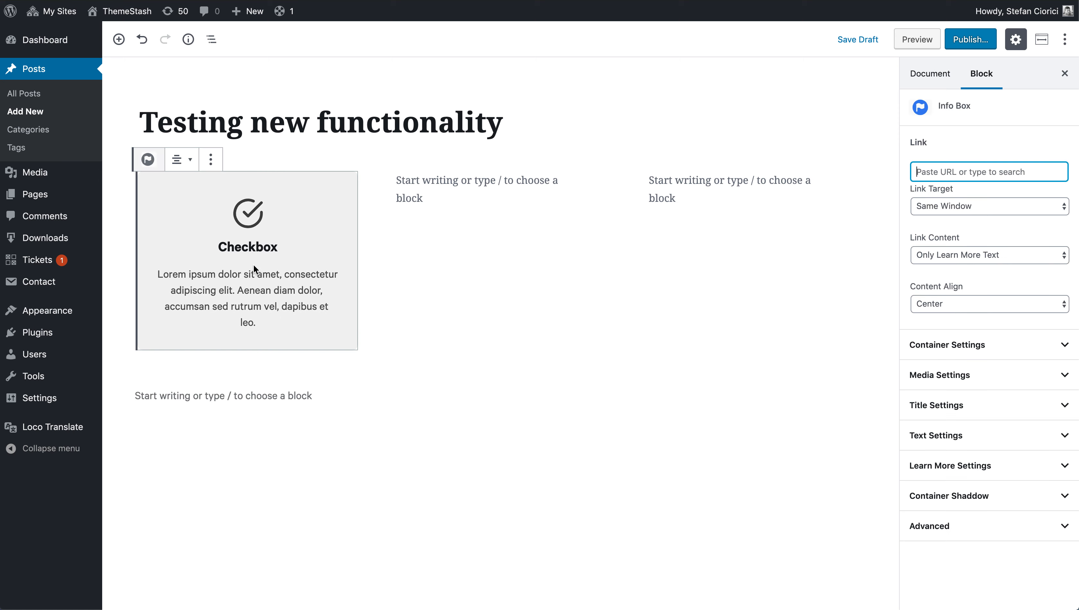
key(super+shift+d)
drag(122, 360, 450, 212)
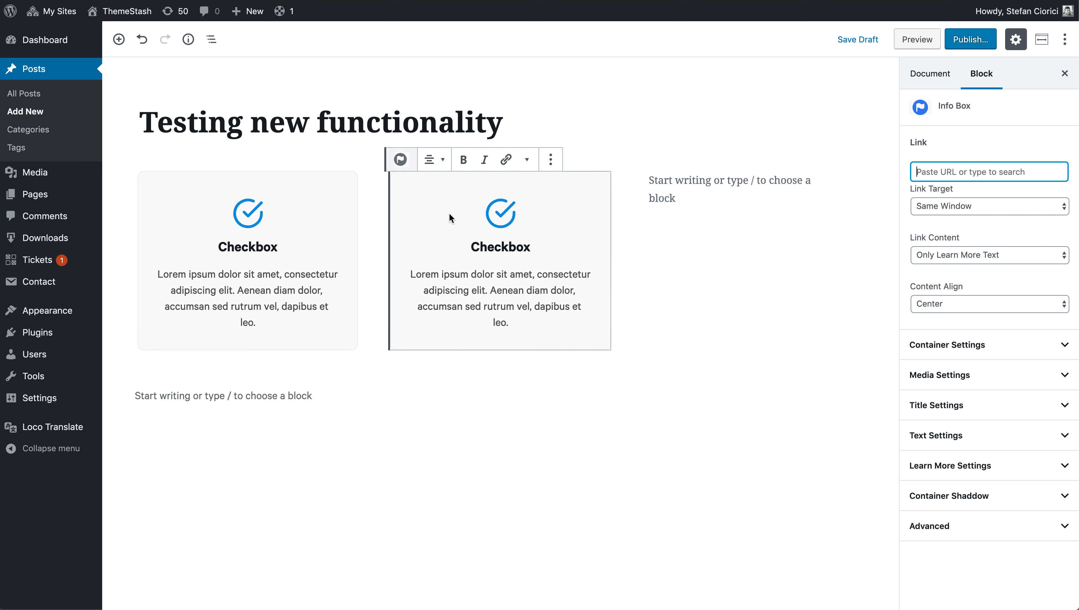
click(461, 407)
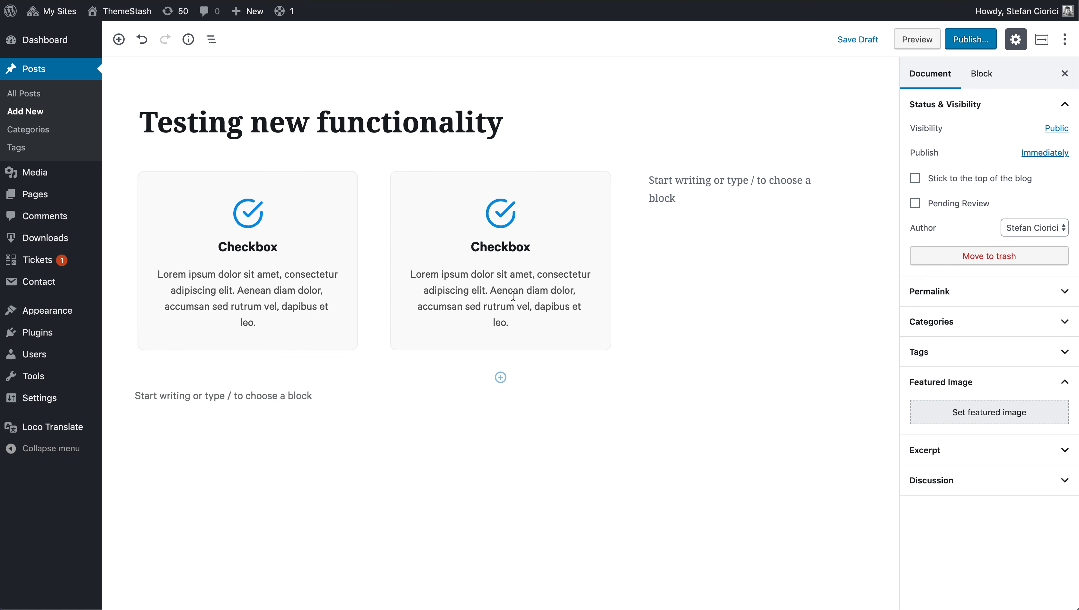
Step: Change the second Info Box's icon to the charging battery from page 2 of the icon library
click(501, 248)
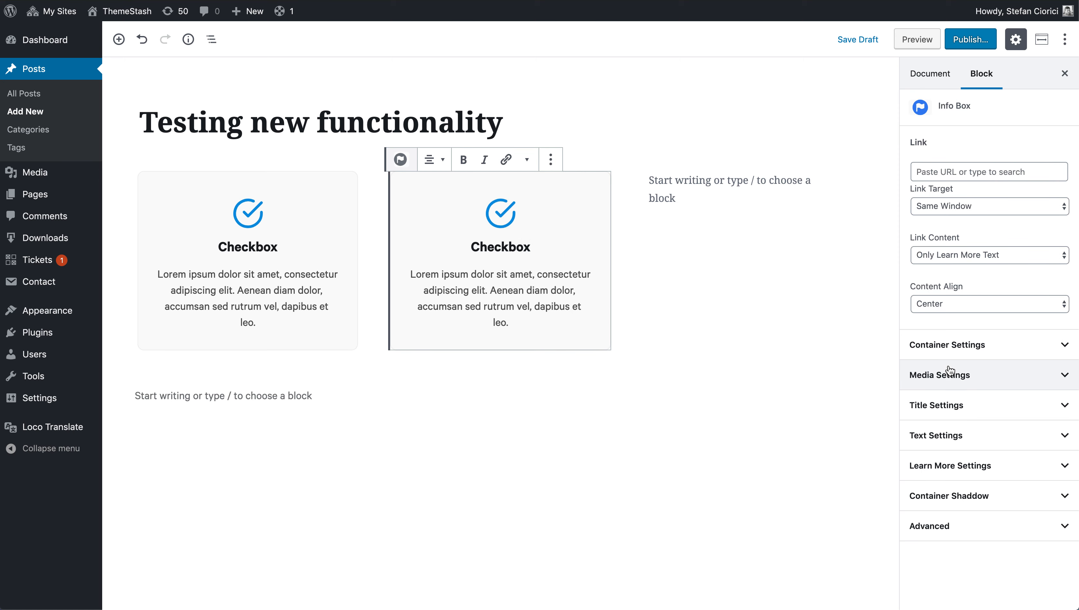
click(959, 378)
click(987, 512)
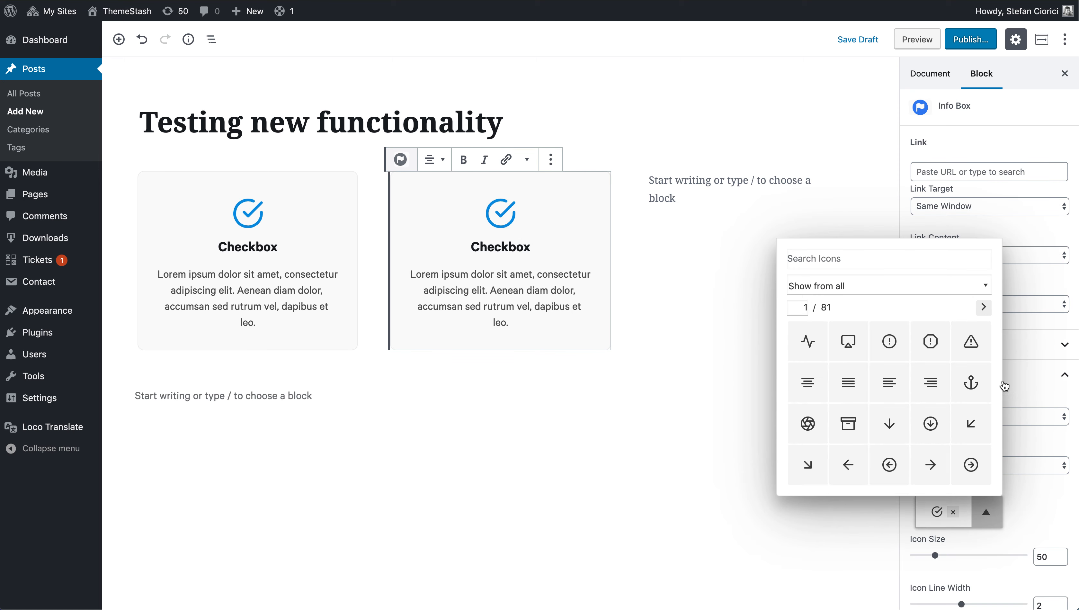
click(984, 306)
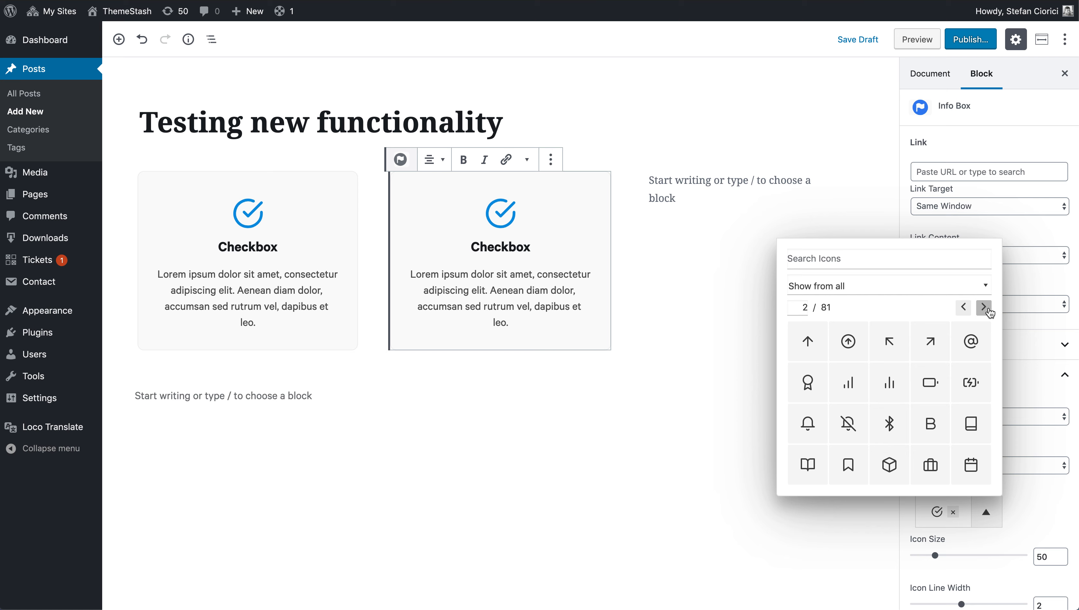
click(972, 382)
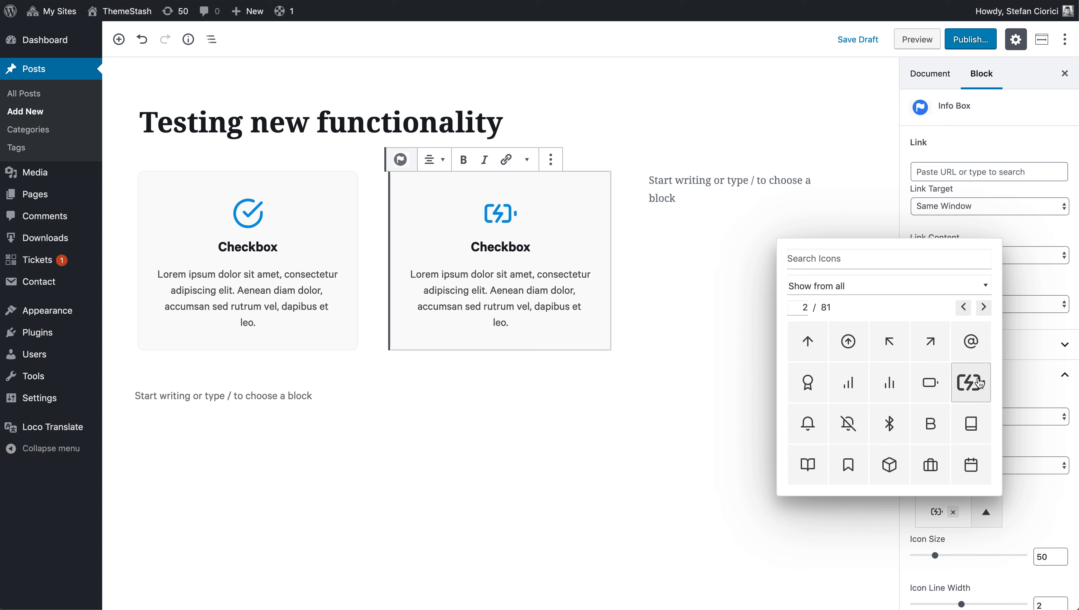
Step: Replace the second Info Box's title with "Battery"
double_click(495, 250)
text(Battery)
click(539, 425)
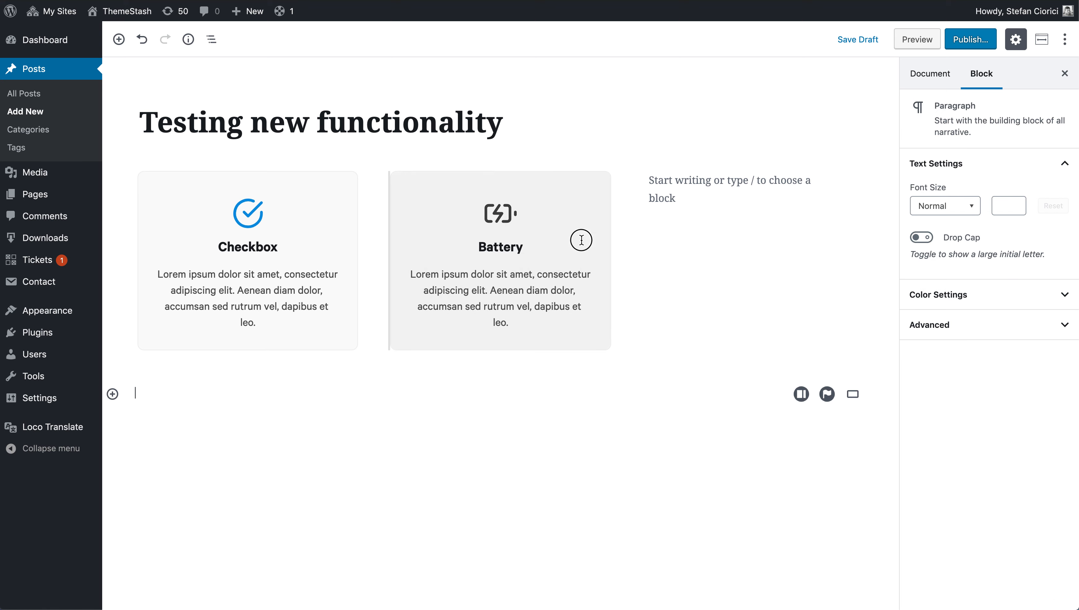
Step: Duplicate the Battery Info Box and move the copy into the Row's third column
click(582, 240)
key(ctrl+shift+d)
click(372, 354)
click(375, 361)
drag(374, 361, 735, 176)
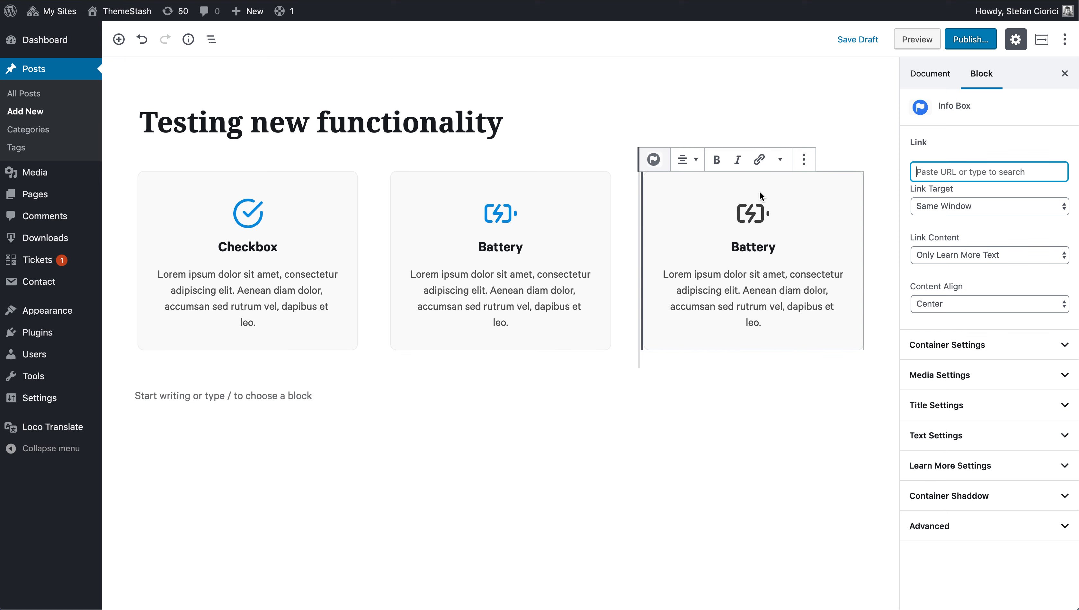
Step: Change the third Info Box's icon to the compass from page 4 of the icon library
click(960, 376)
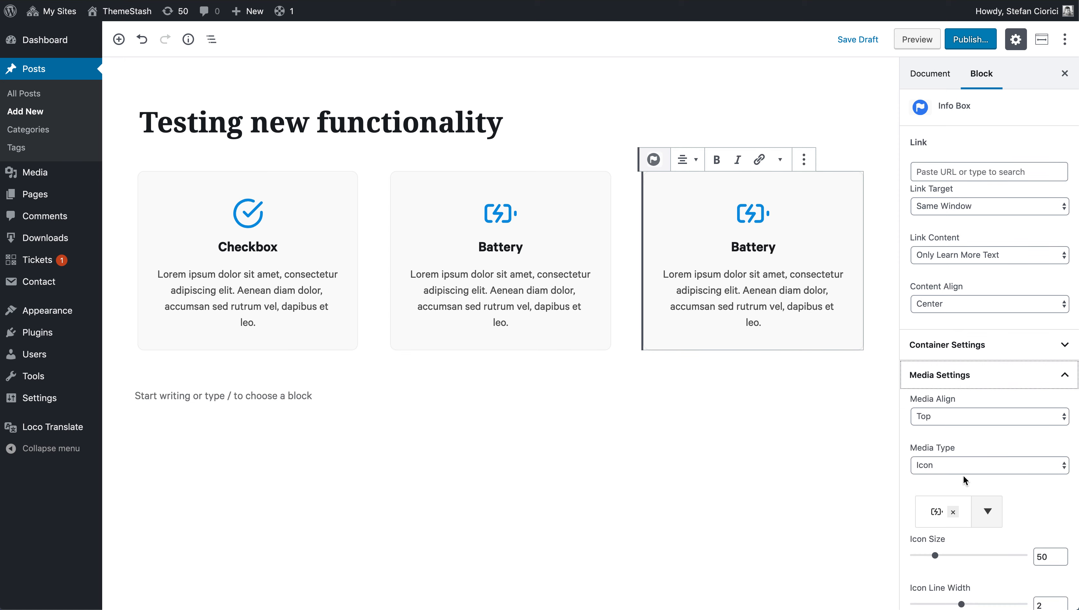
click(988, 509)
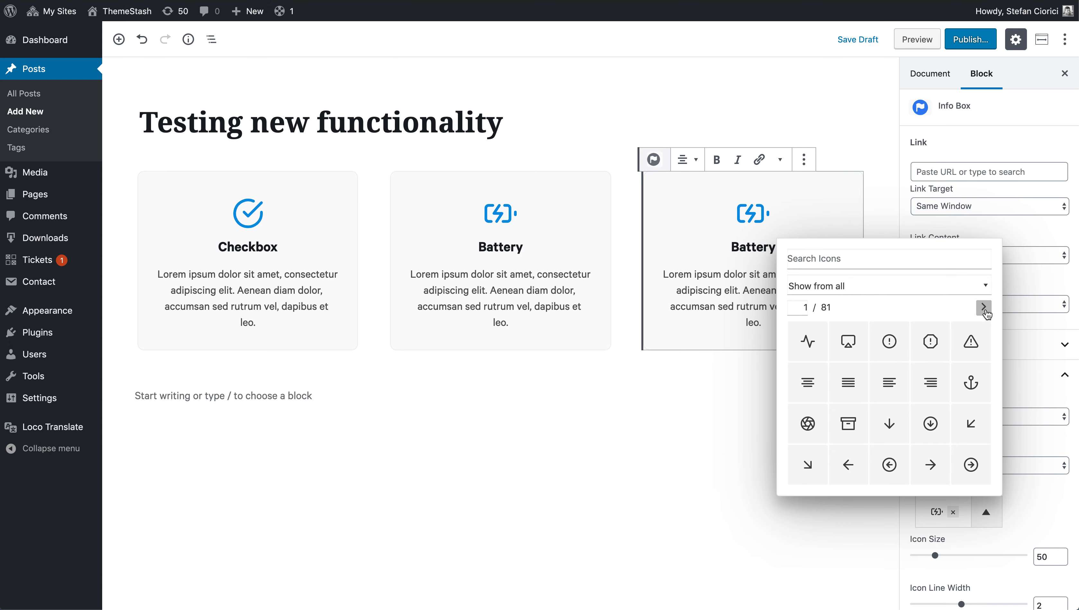
click(985, 307)
click(984, 307)
click(984, 307)
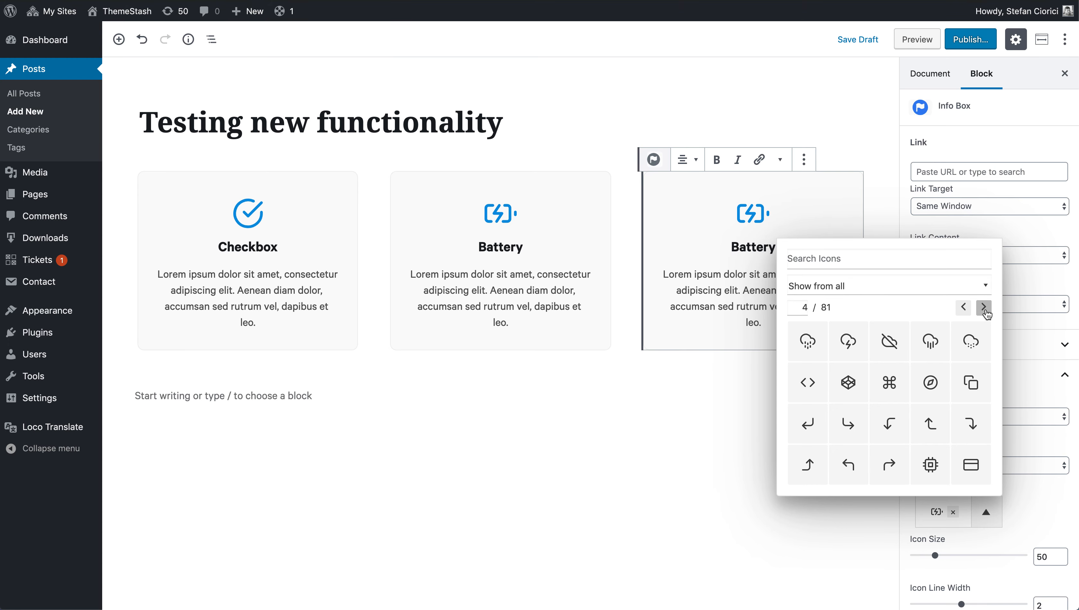
click(931, 383)
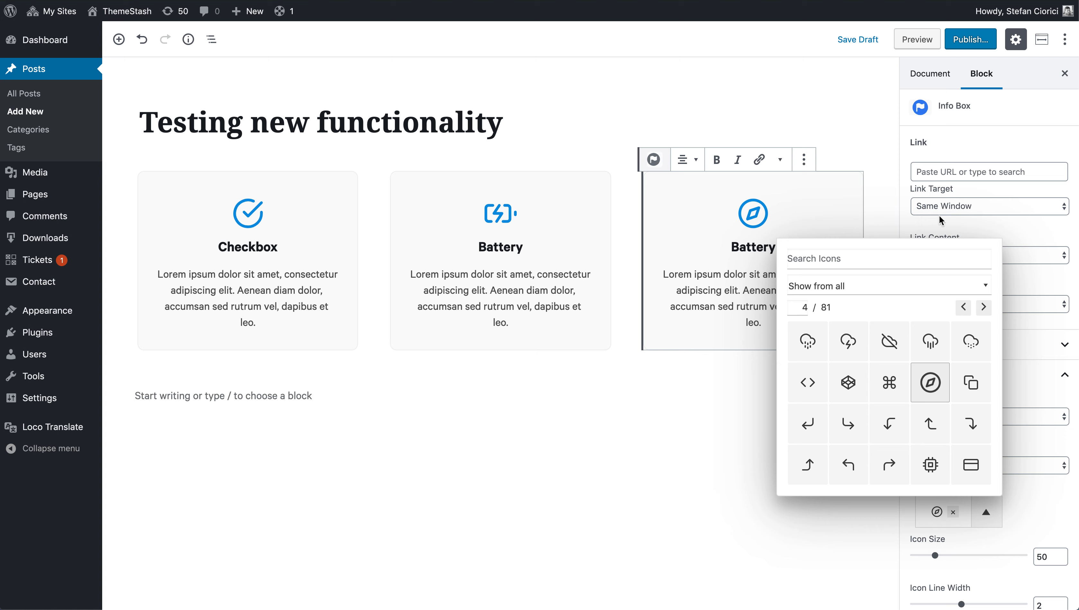
Step: Replace the third Info Box's title with "Directions"
double_click(752, 246)
text(Directions)
click(670, 489)
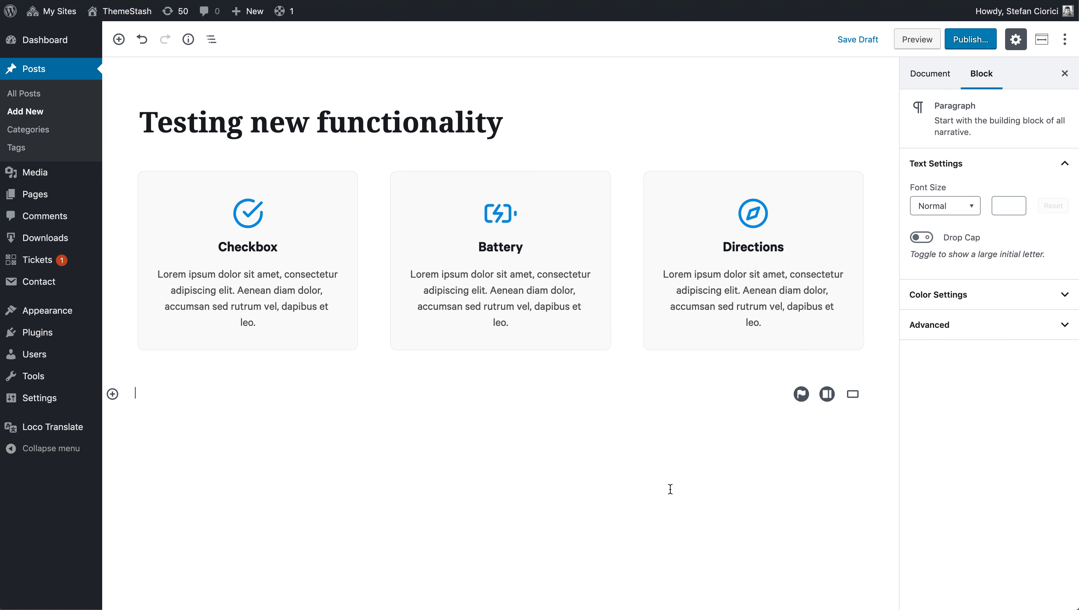
Step: Publish the post with its default publishing settings and open it on the live site
click(984, 43)
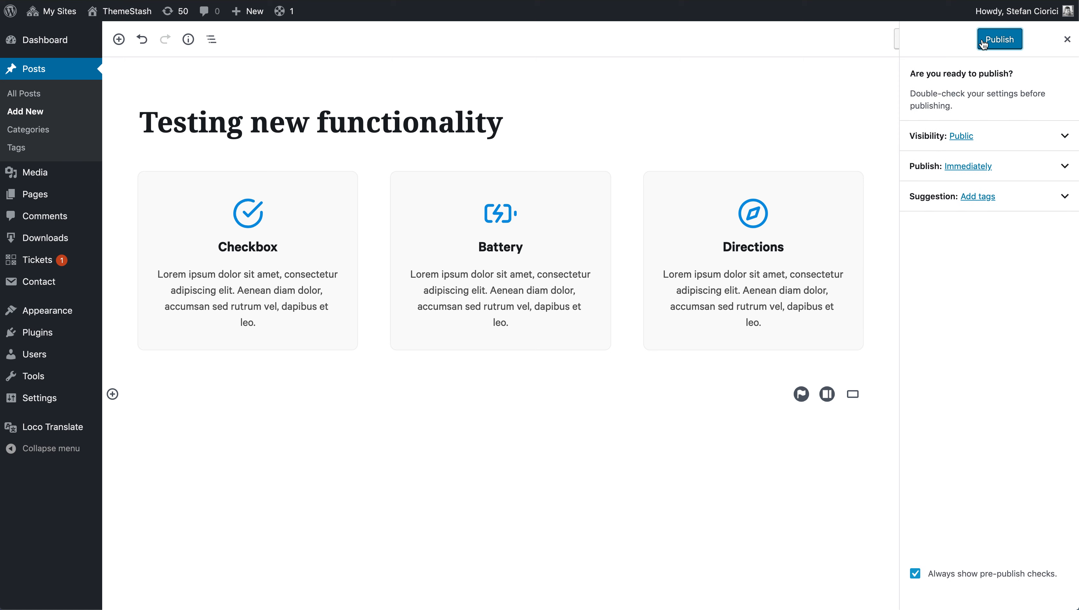
click(985, 43)
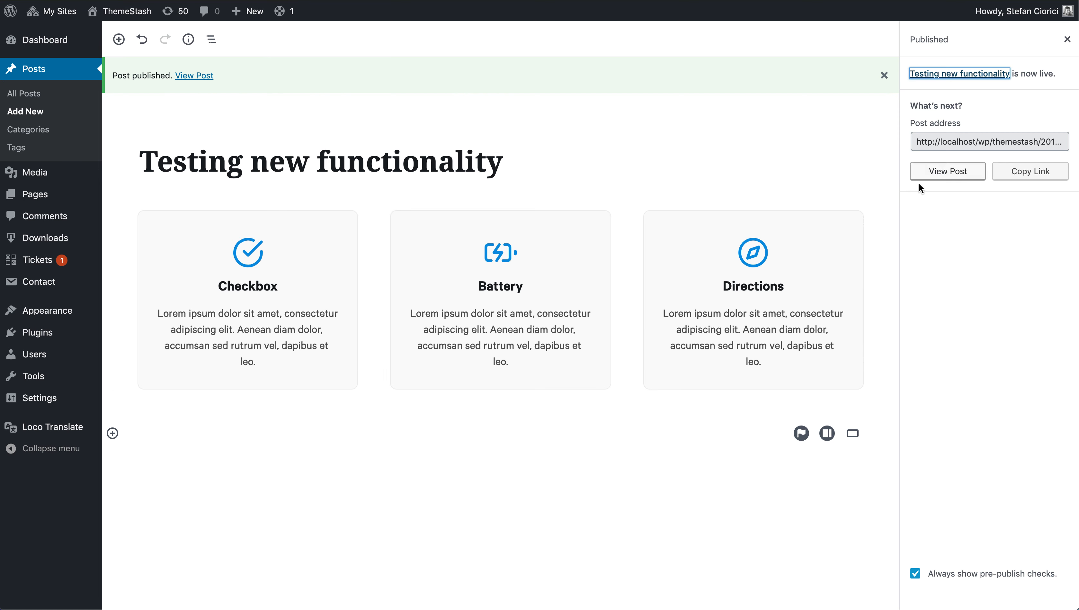
click(931, 173)
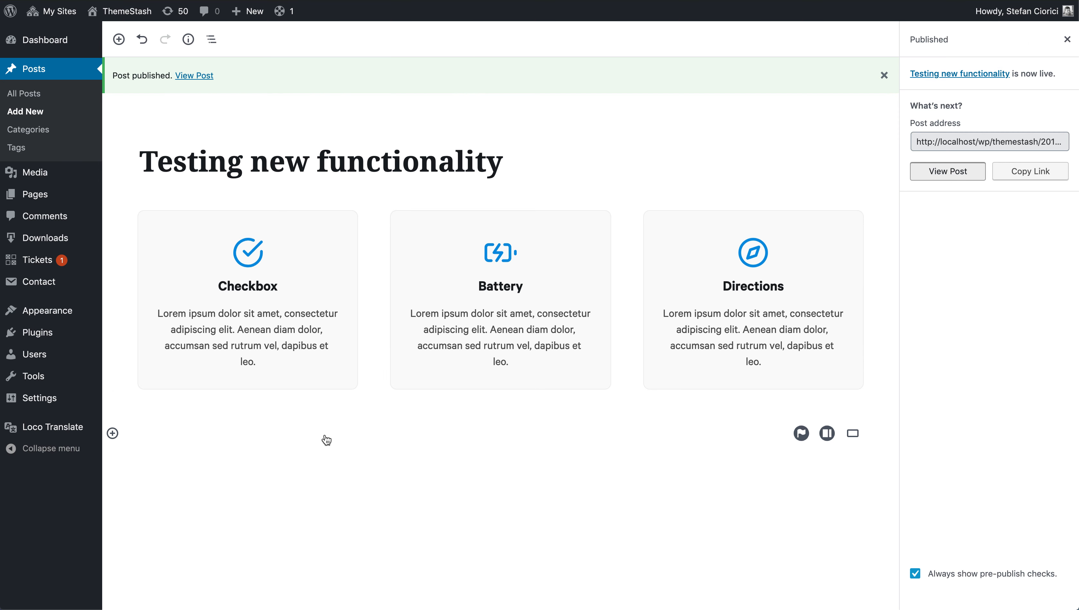
click(957, 173)
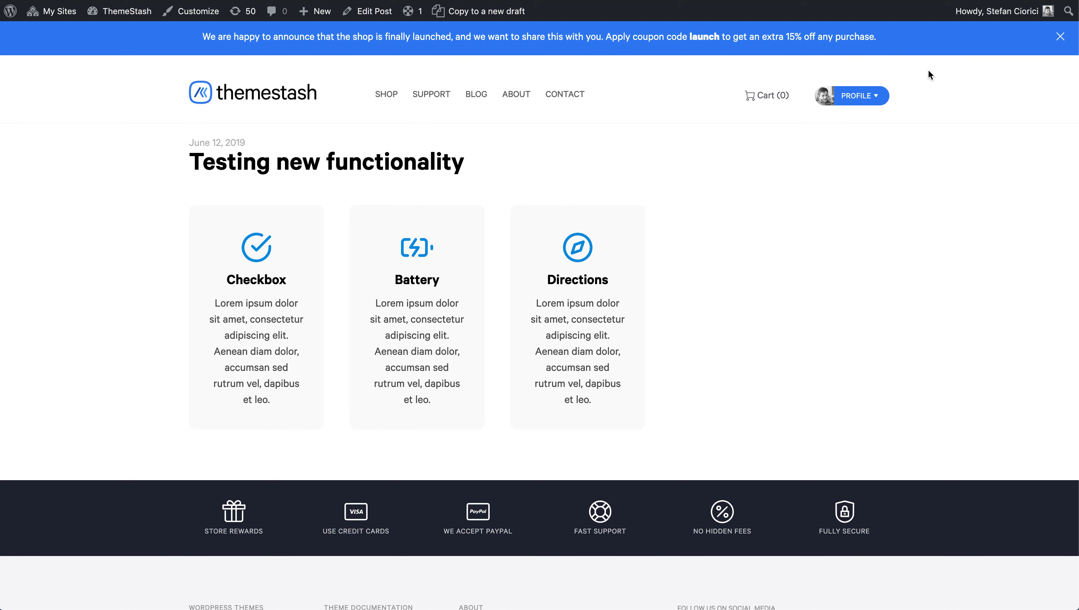
Step: Dismiss the shop announcement banner and look over the three Info Boxes on the published page
click(1061, 37)
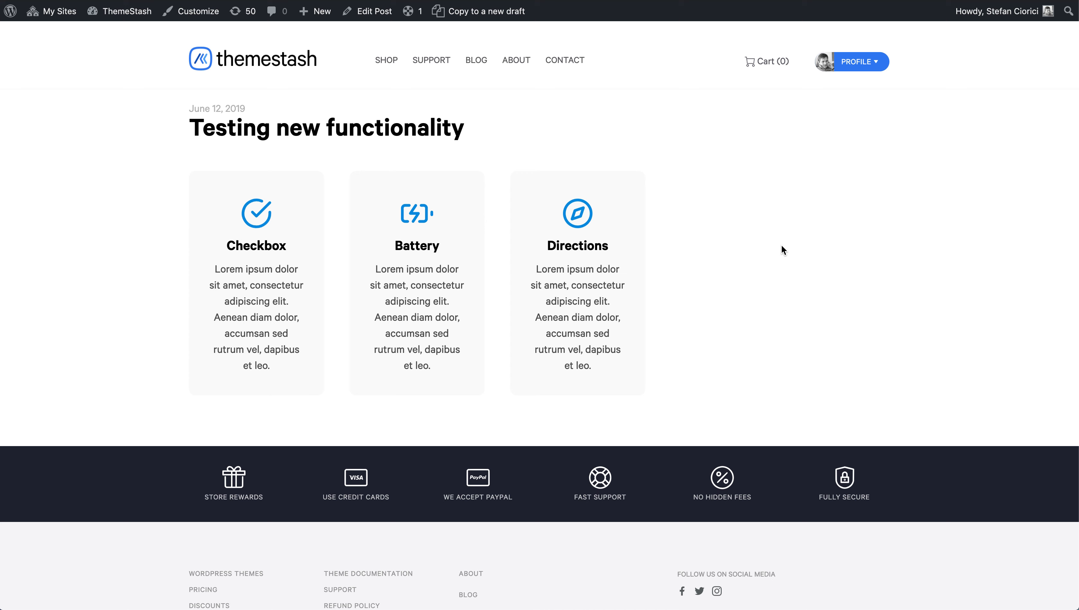
scroll(782, 250, down, 2)
scroll(782, 248, up, 2)
Step: Reopen the post for editing and insert a Row block with a single-column layout below the Info Boxes
click(363, 11)
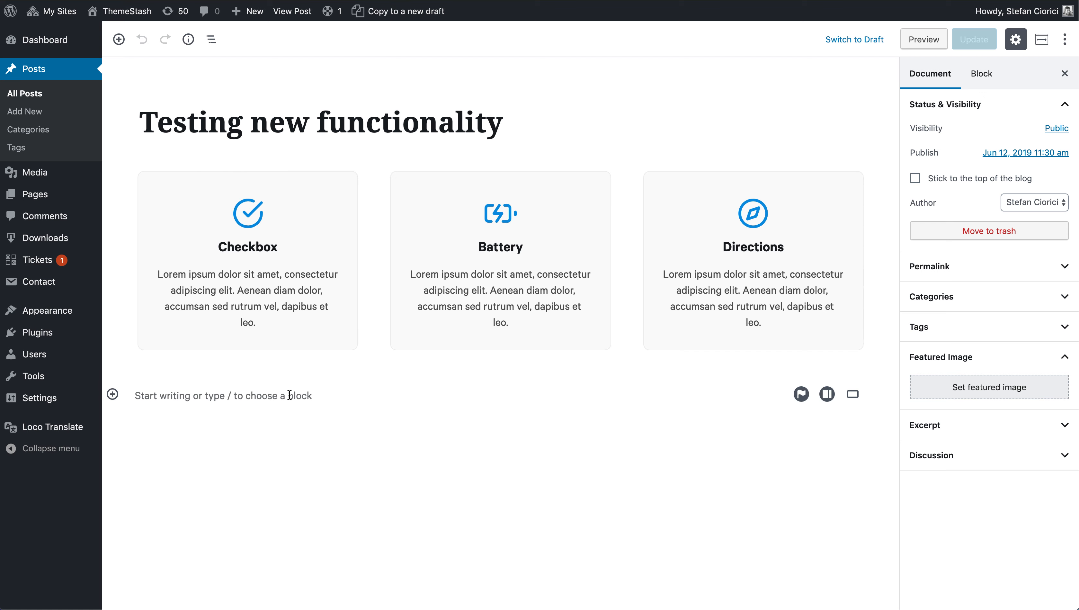
click(828, 395)
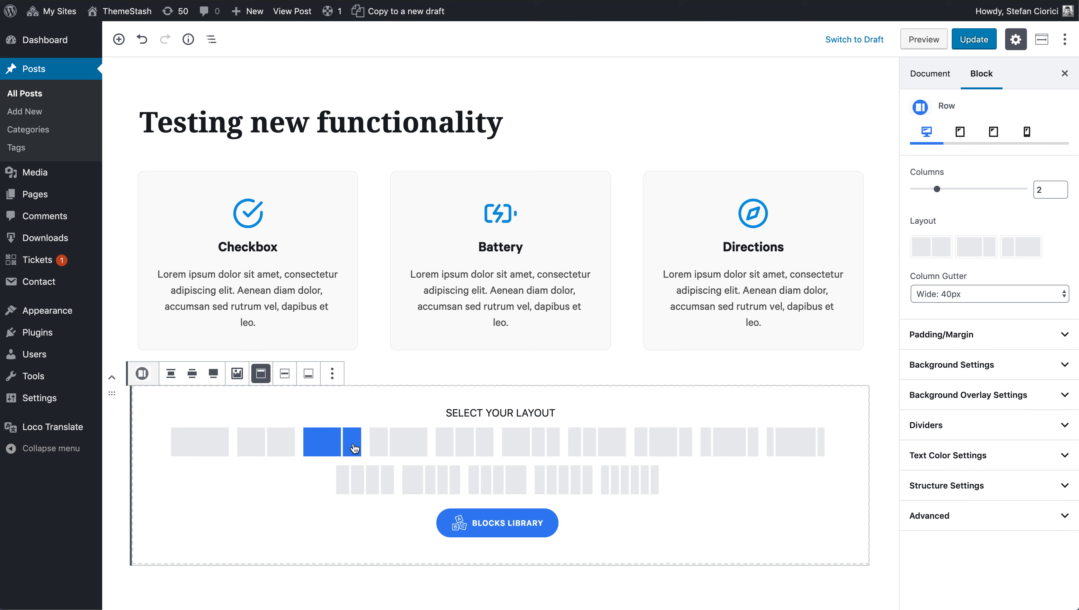
key(ctrl+z)
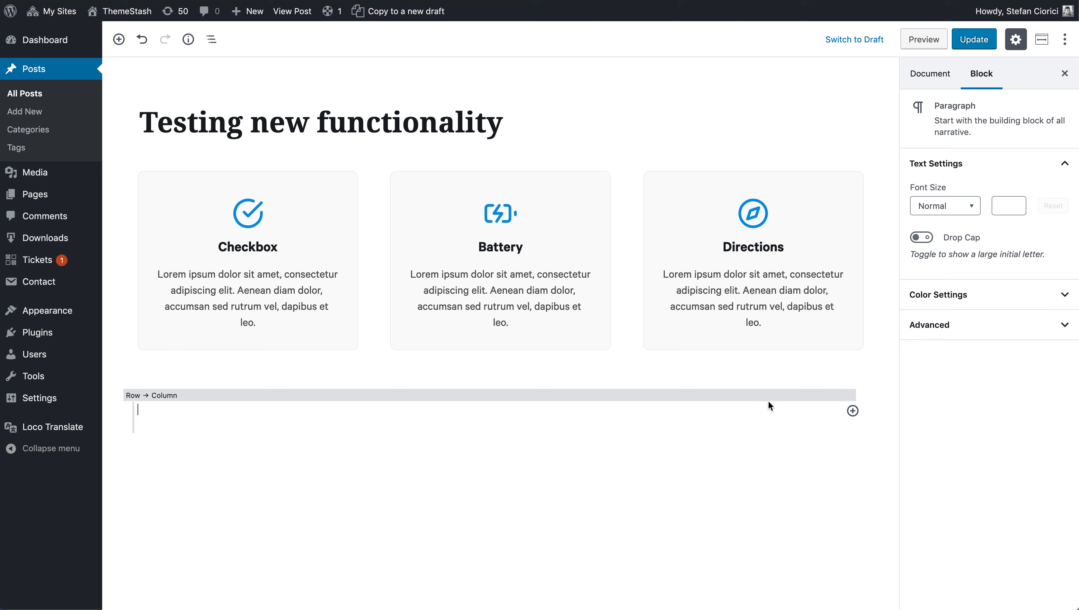
Step: Enter the paragraph "Add some text here" inside the new Row's column
text(Add som)
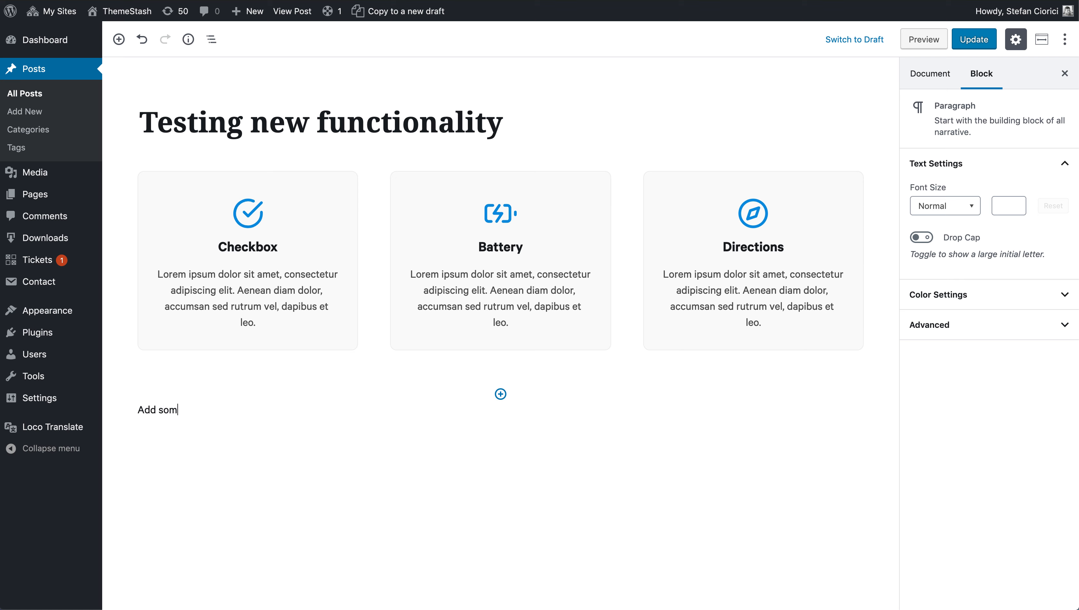
text(e text here)
key(Return)
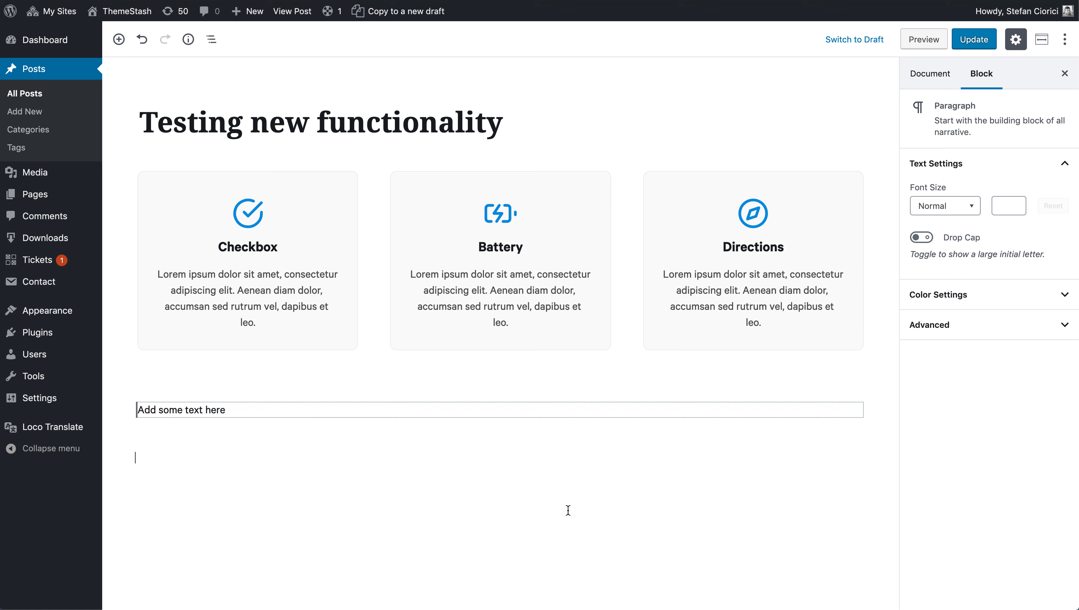
Step: Select the new Row's Column block and review its background, border, padding and margin settings
click(156, 407)
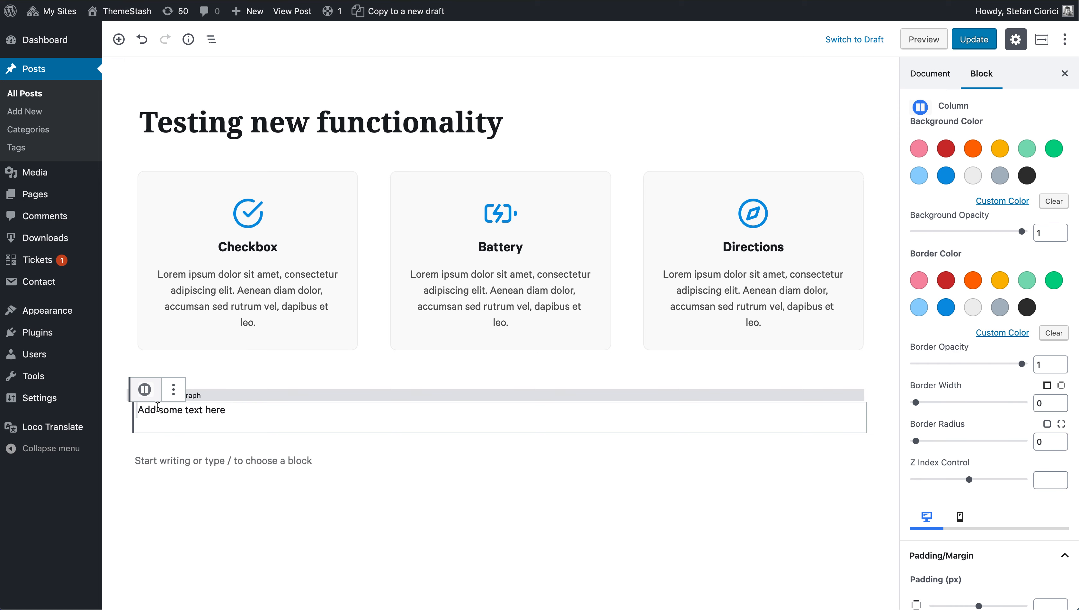
scroll(959, 206, down, 3)
scroll(958, 206, down, 7)
scroll(959, 257, up, 3)
scroll(959, 297, up, 7)
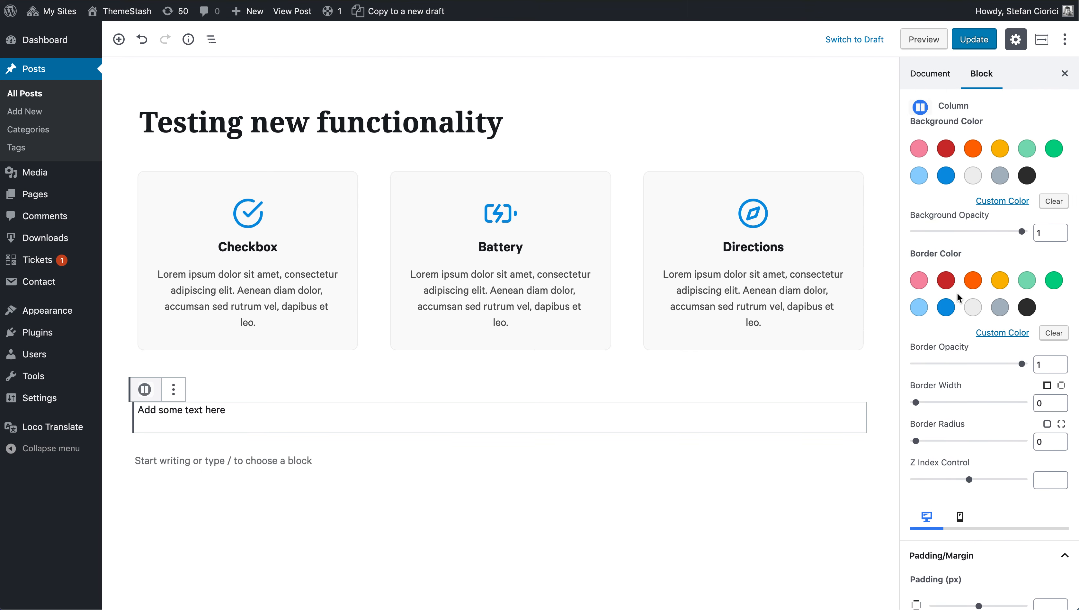
Step: Select the new Row and compare its layout settings for desktop, both tablet views and mobile
click(240, 430)
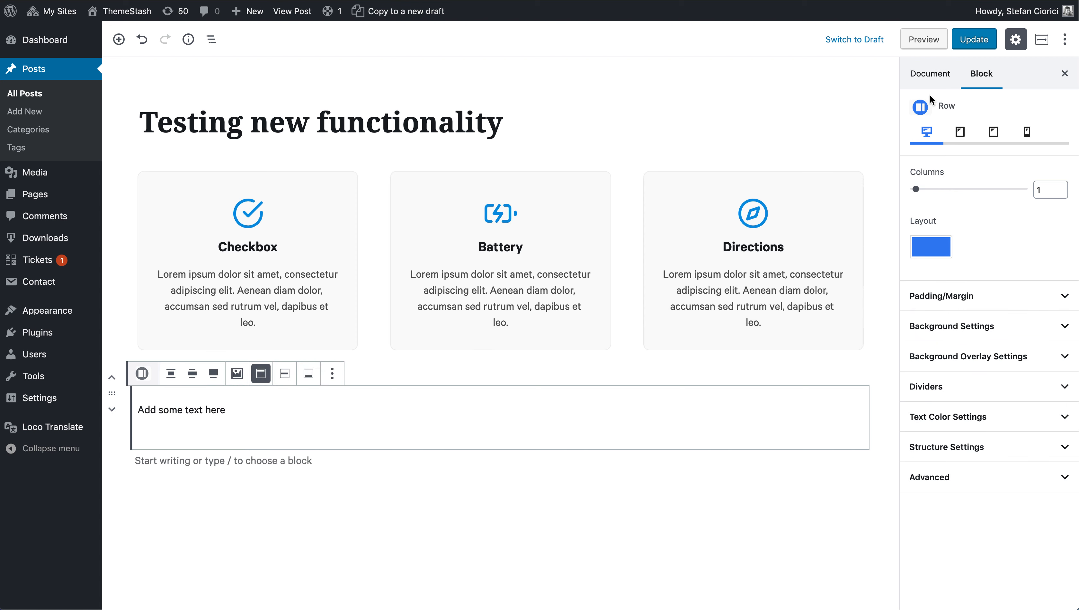
click(956, 136)
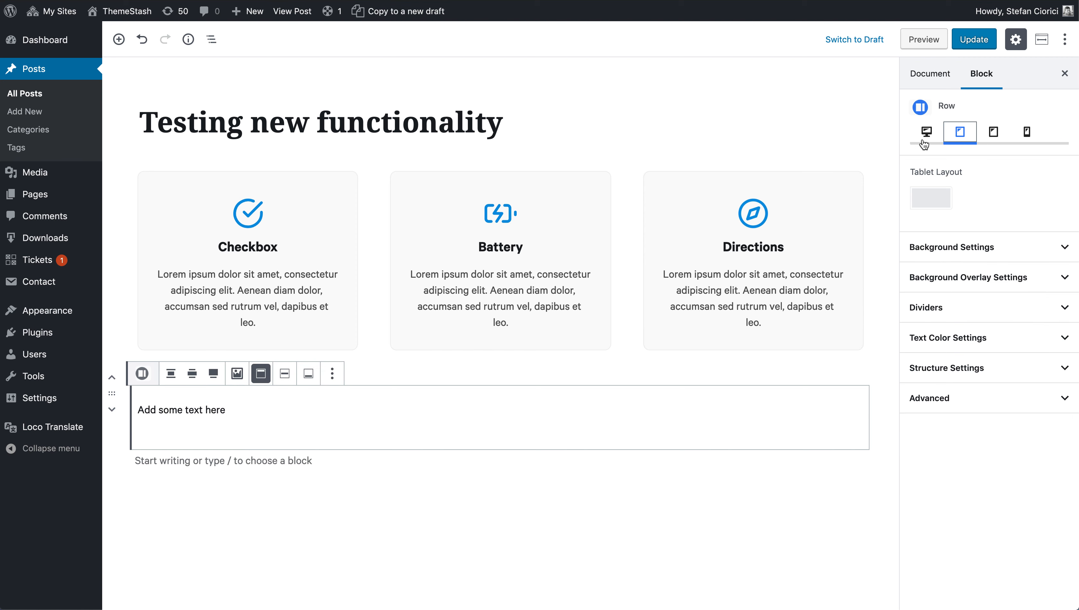
click(927, 137)
click(960, 133)
click(1002, 135)
click(926, 136)
click(959, 135)
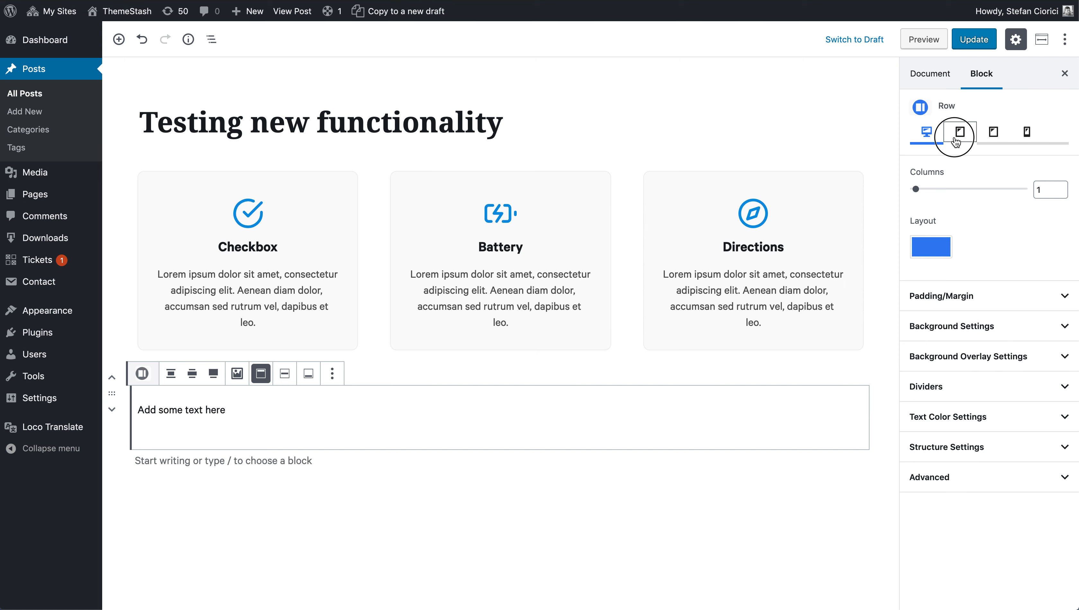
click(997, 141)
click(1028, 140)
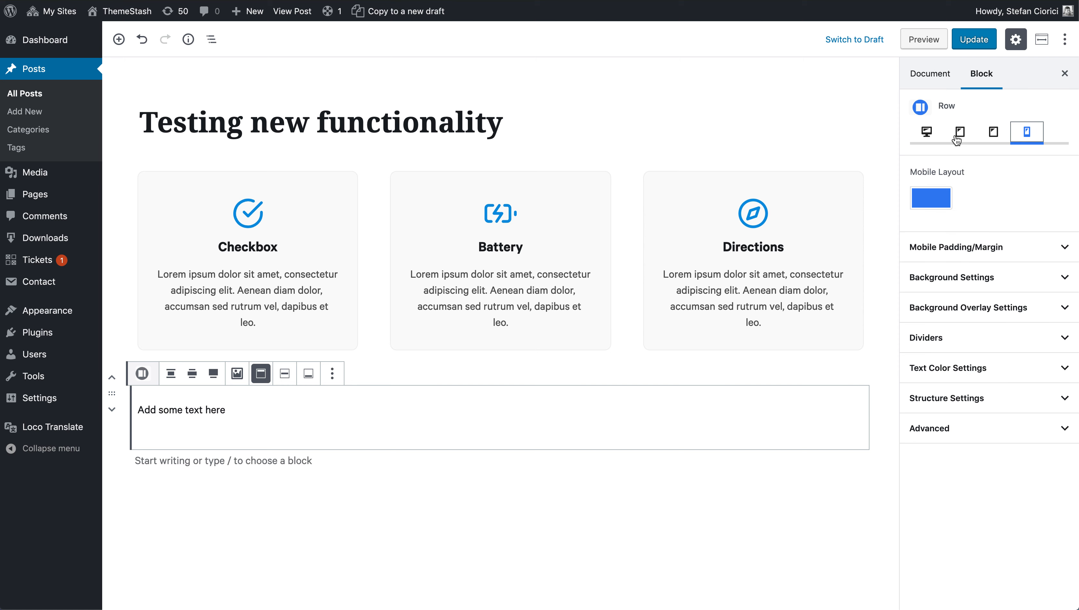
click(933, 140)
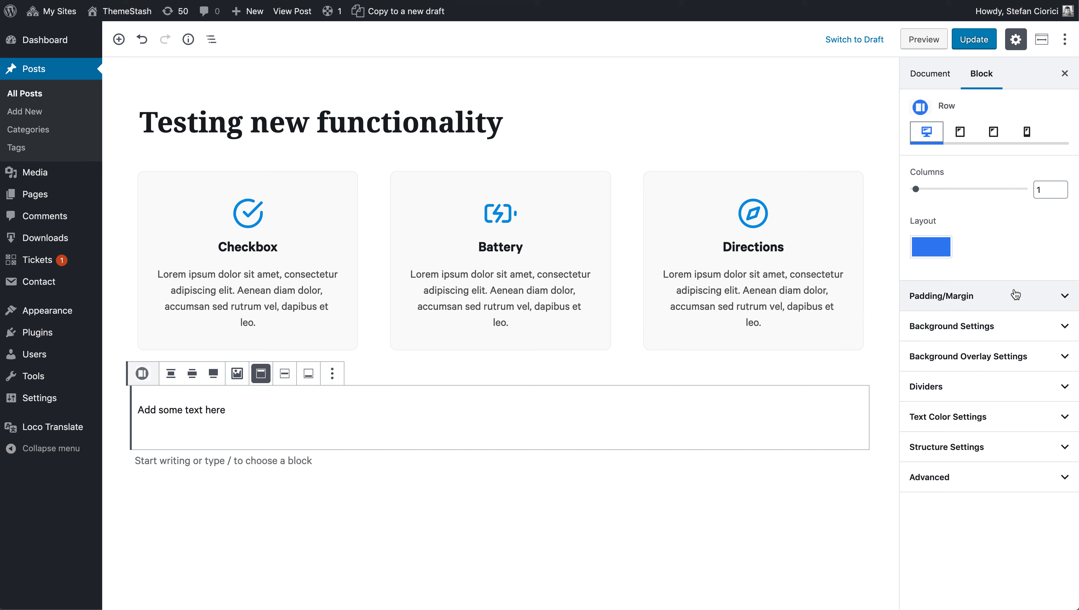
click(979, 304)
double_click(1042, 347)
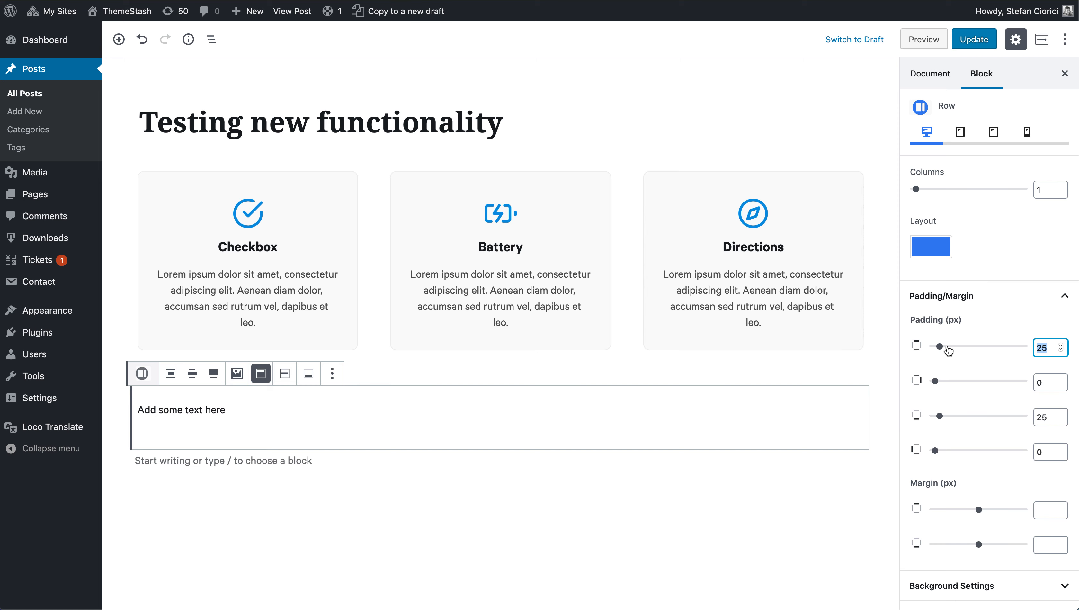
text(50)
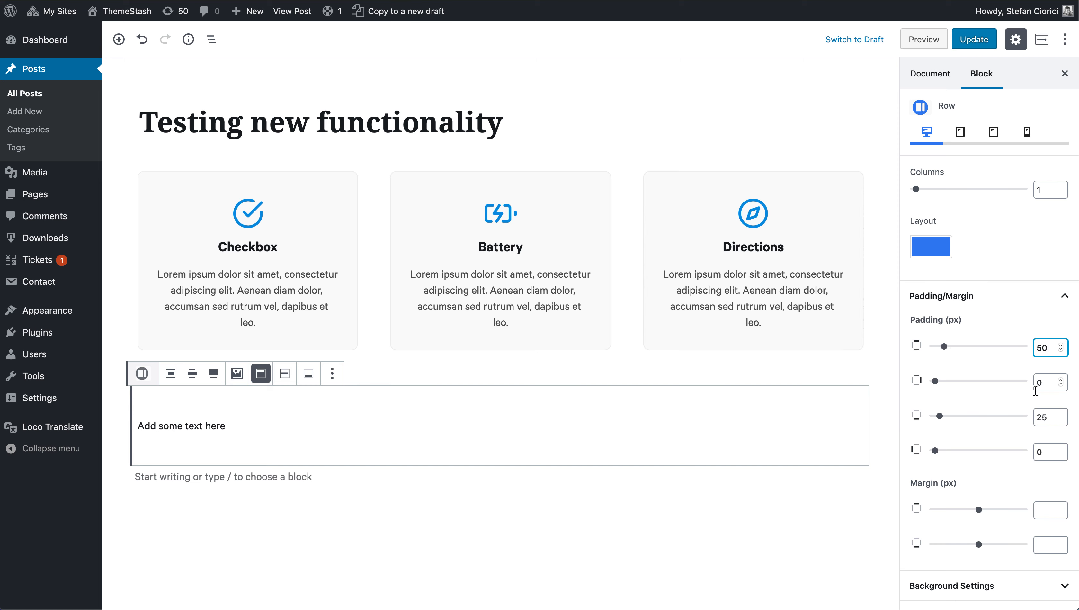
double_click(1050, 417)
text(50)
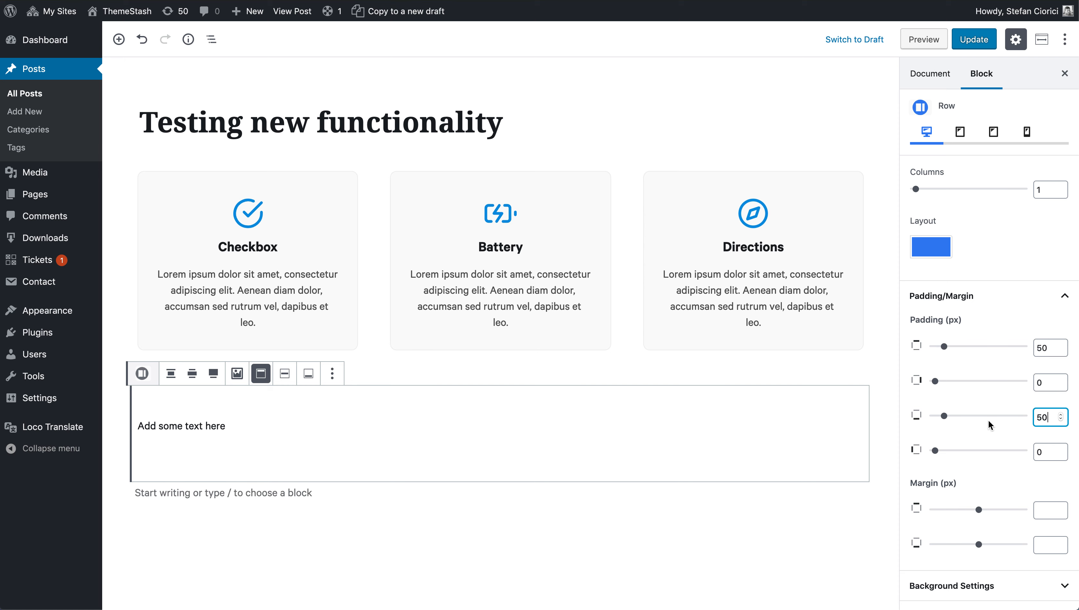
Step: Set the Row's top and bottom margins to 50 px each
click(1039, 507)
text(50)
click(1047, 545)
text(50)
Step: Give the Row the darker blue palette color as its background and review the background image options
scroll(985, 473, down, 3)
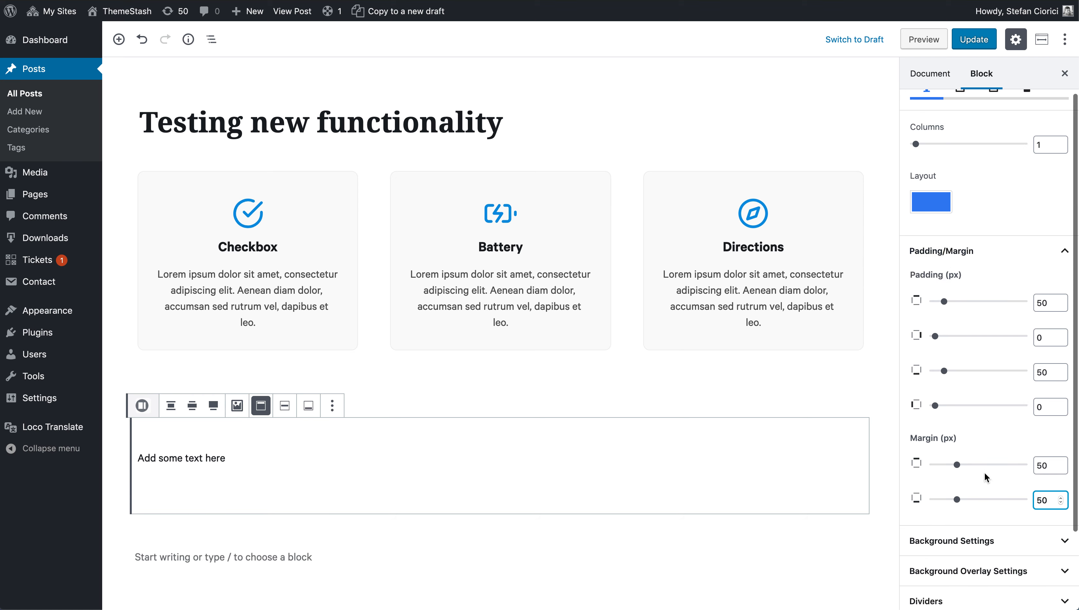
click(1005, 445)
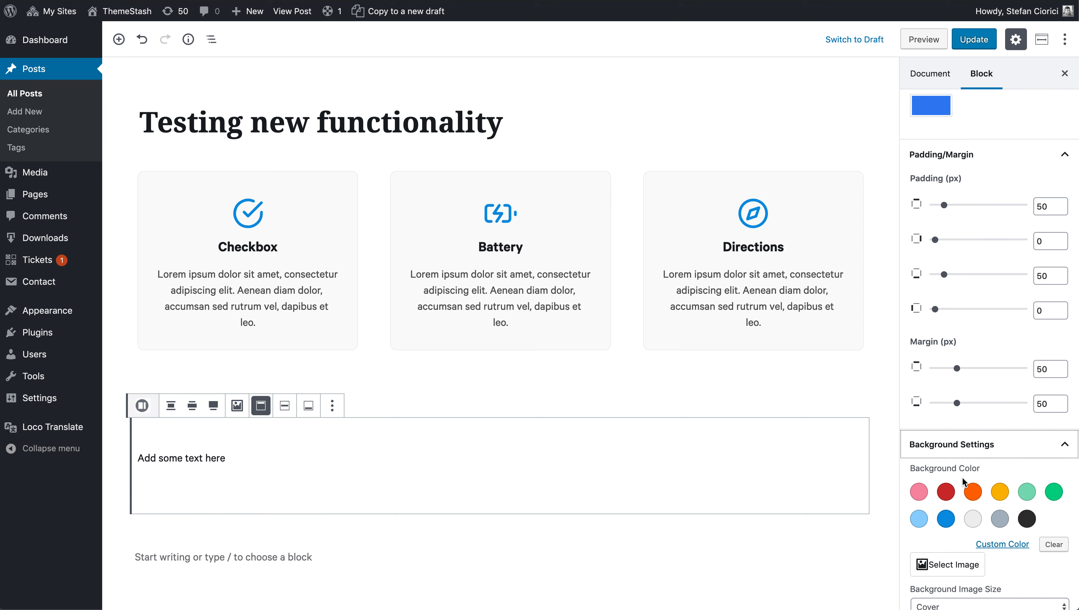
click(946, 519)
scroll(946, 519, down, 3)
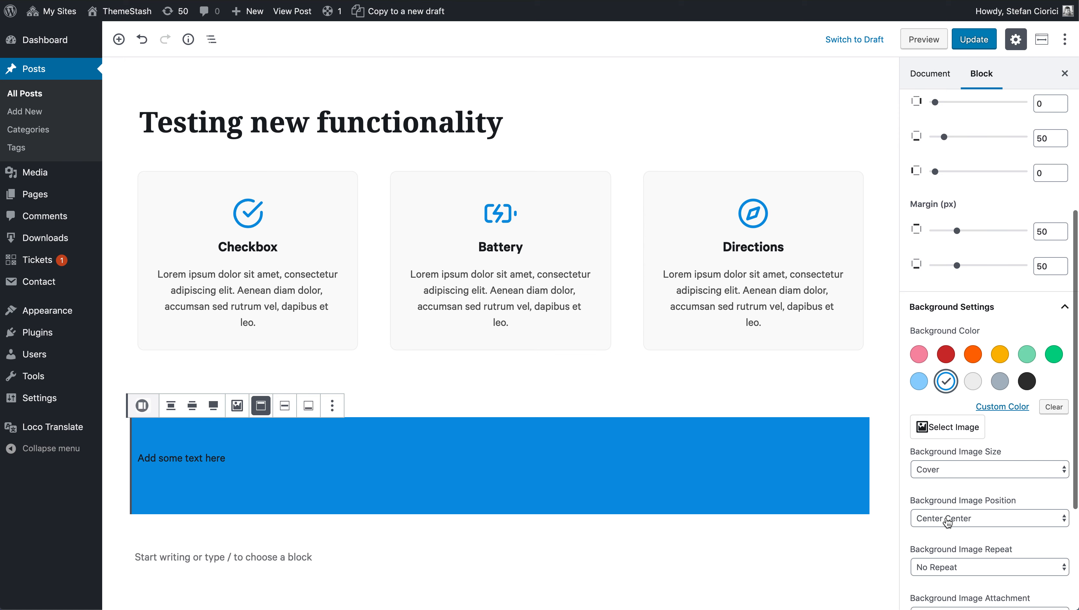
scroll(967, 504, down, 4)
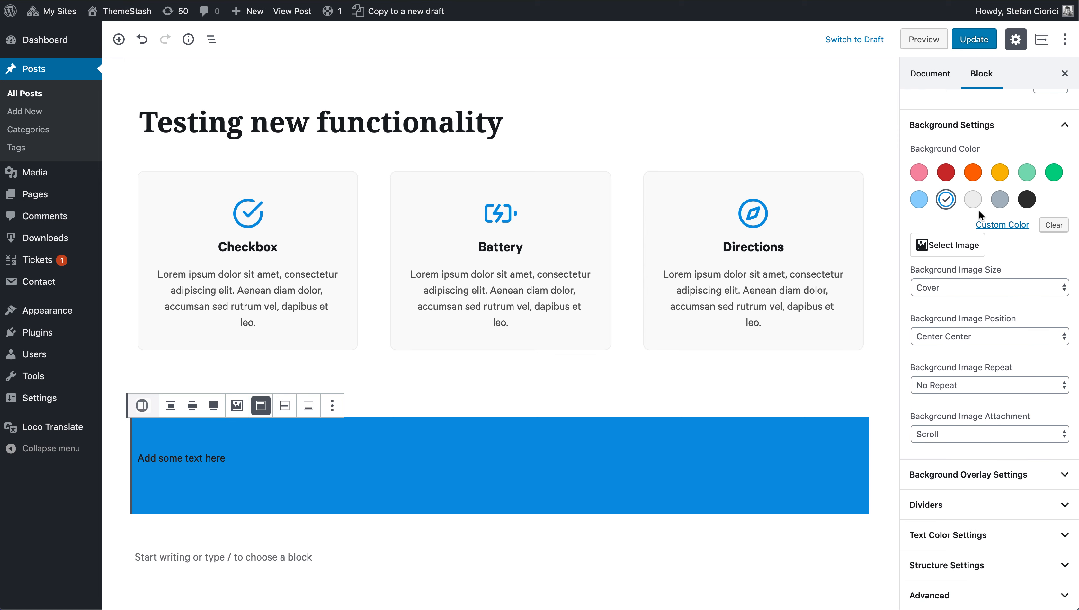
click(1064, 125)
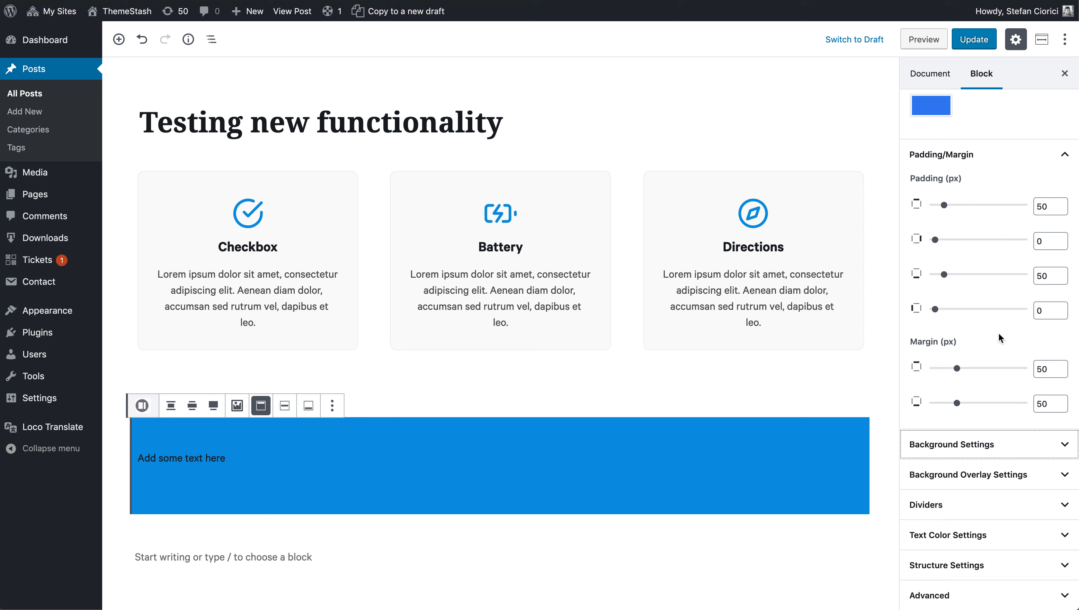
Step: Set the Row's text color to custom white
click(978, 536)
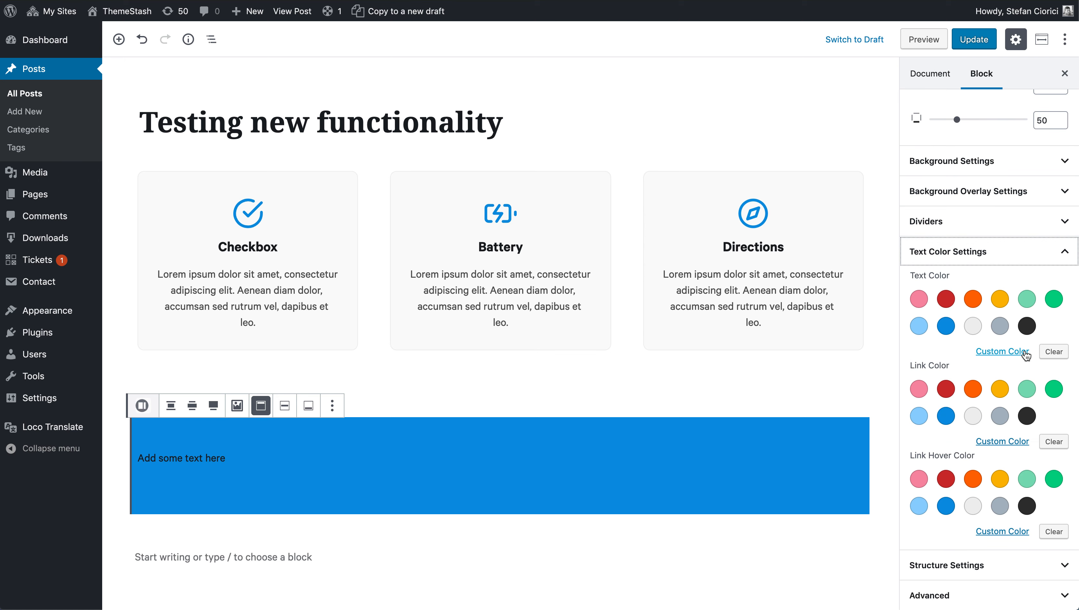
click(1002, 353)
click(909, 419)
click(824, 345)
click(557, 576)
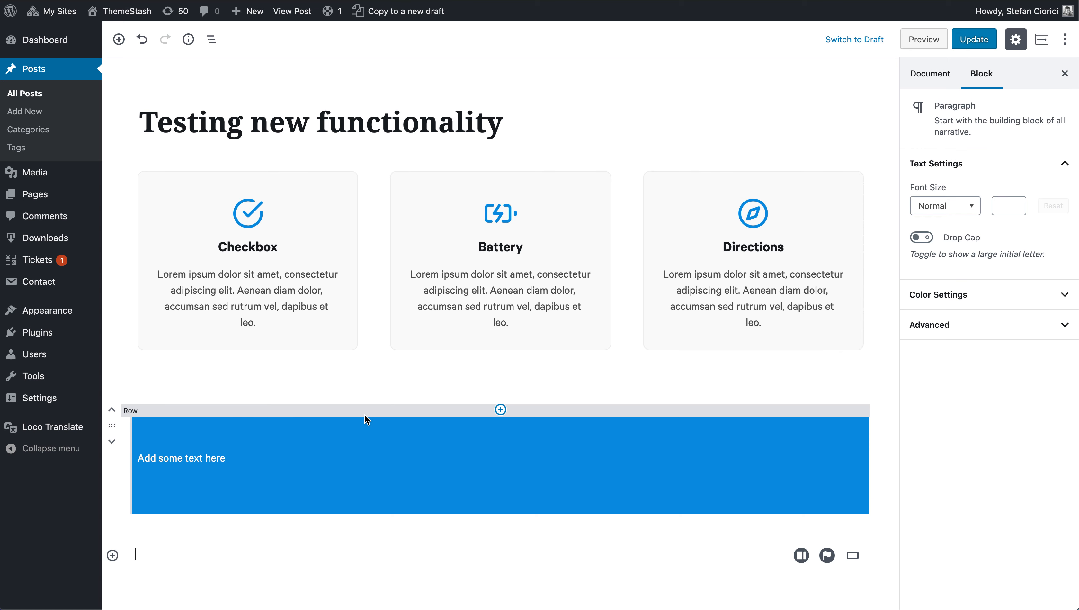
Step: Insert a Stashio Icon block above the paragraph in the blue Row's column
click(177, 455)
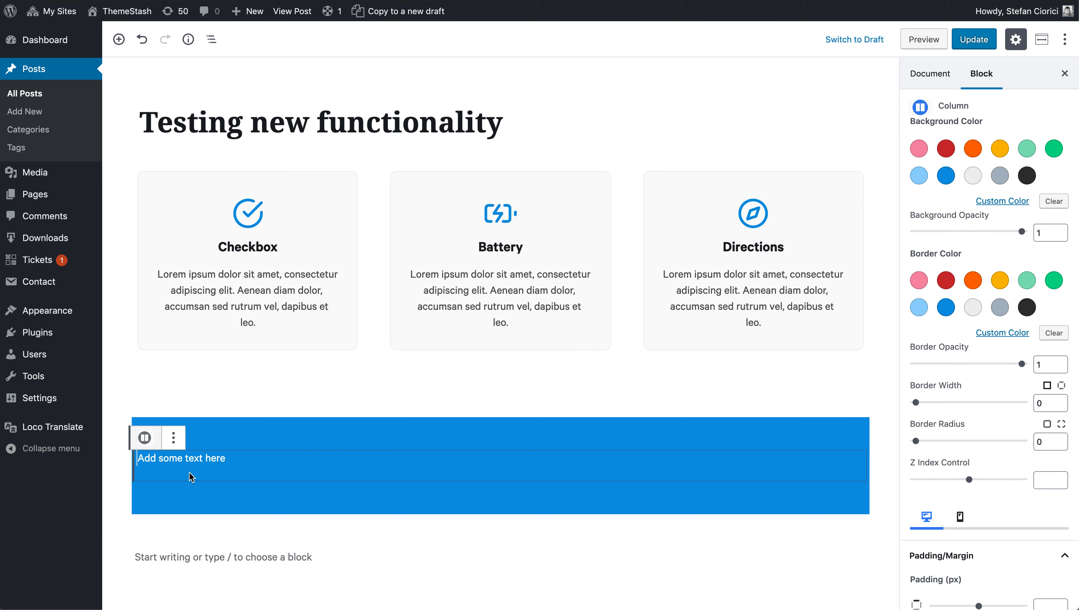
click(224, 492)
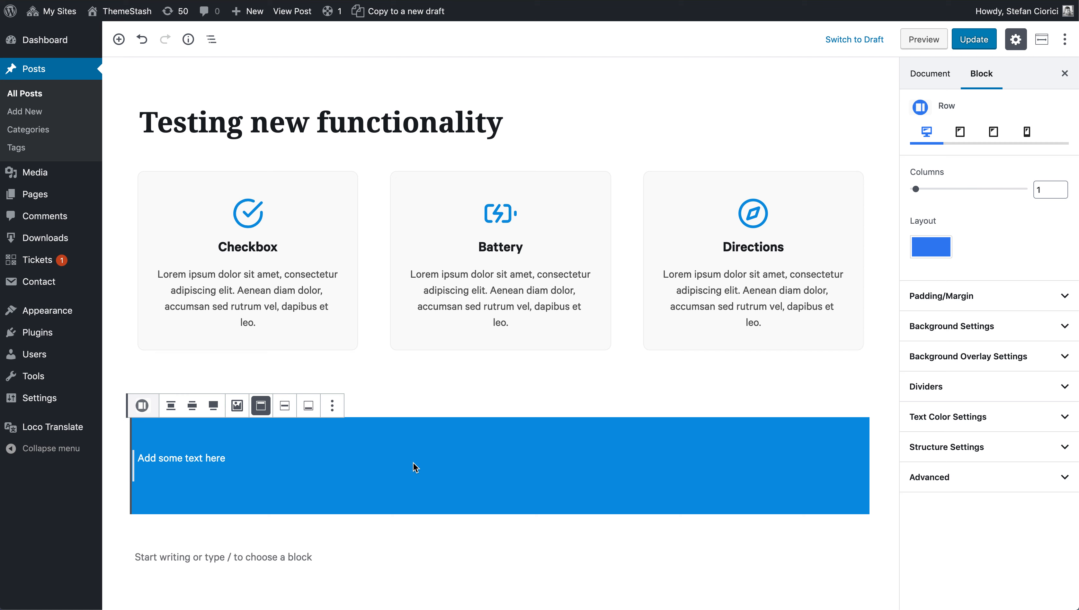
mouse_move(498, 442)
mouse_down()
mouse_move(497, 410)
mouse_move(495, 429)
mouse_up()
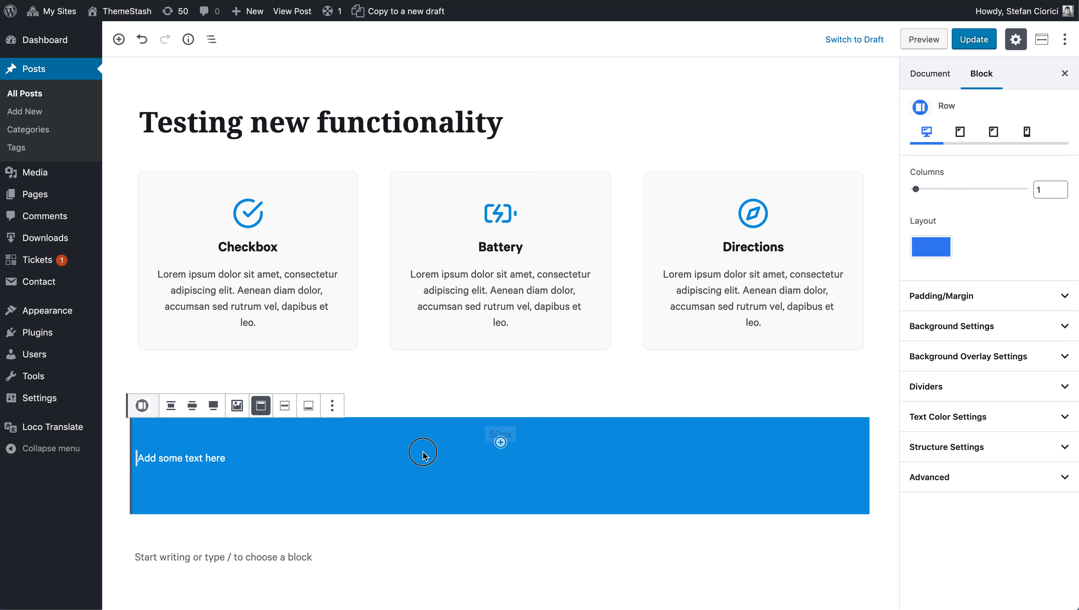
click(501, 440)
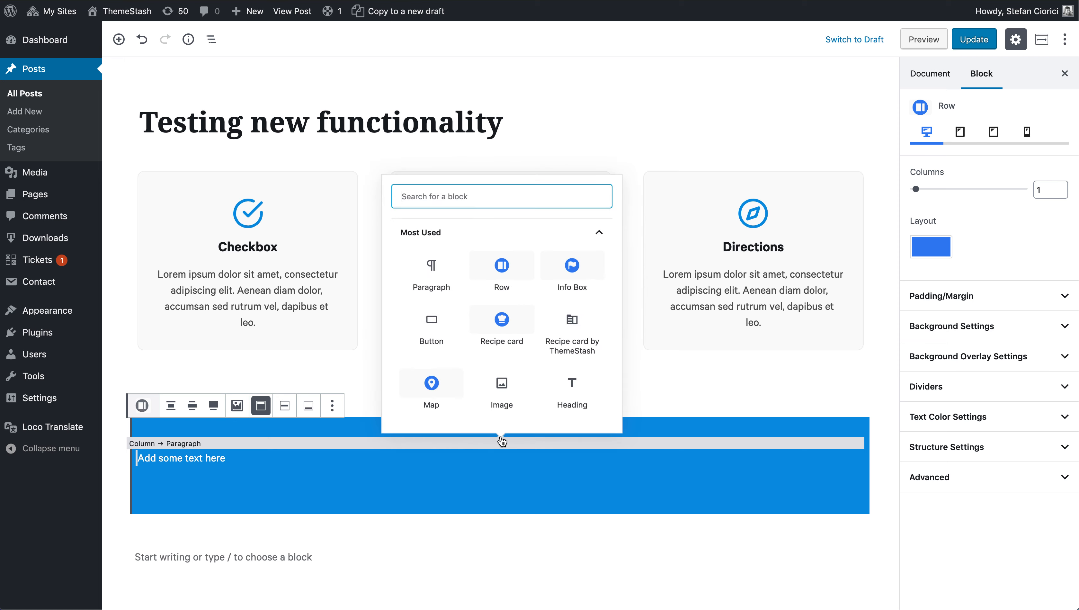
click(451, 223)
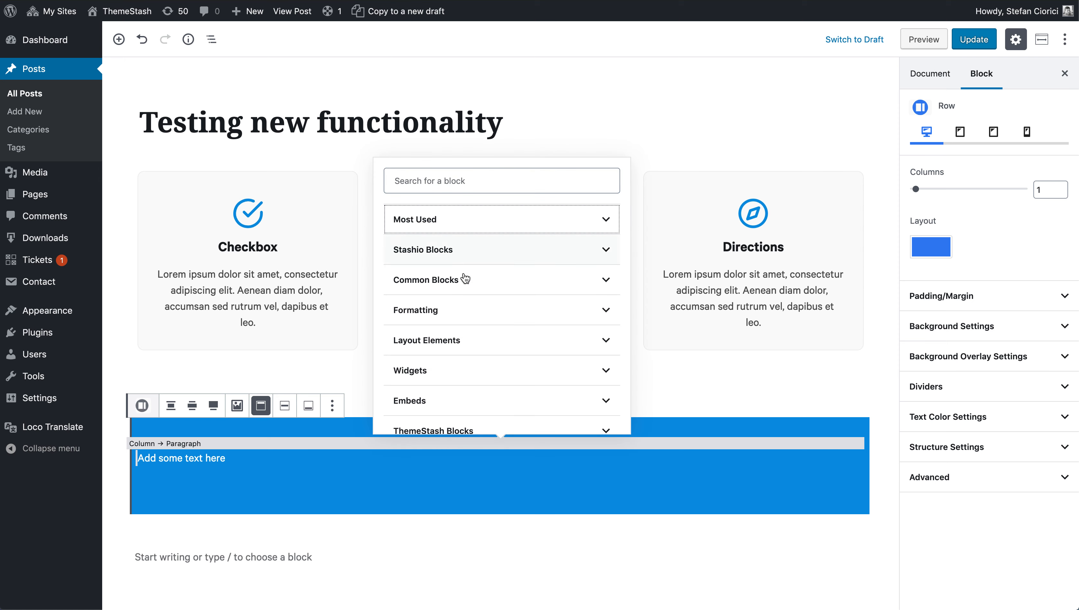
click(465, 256)
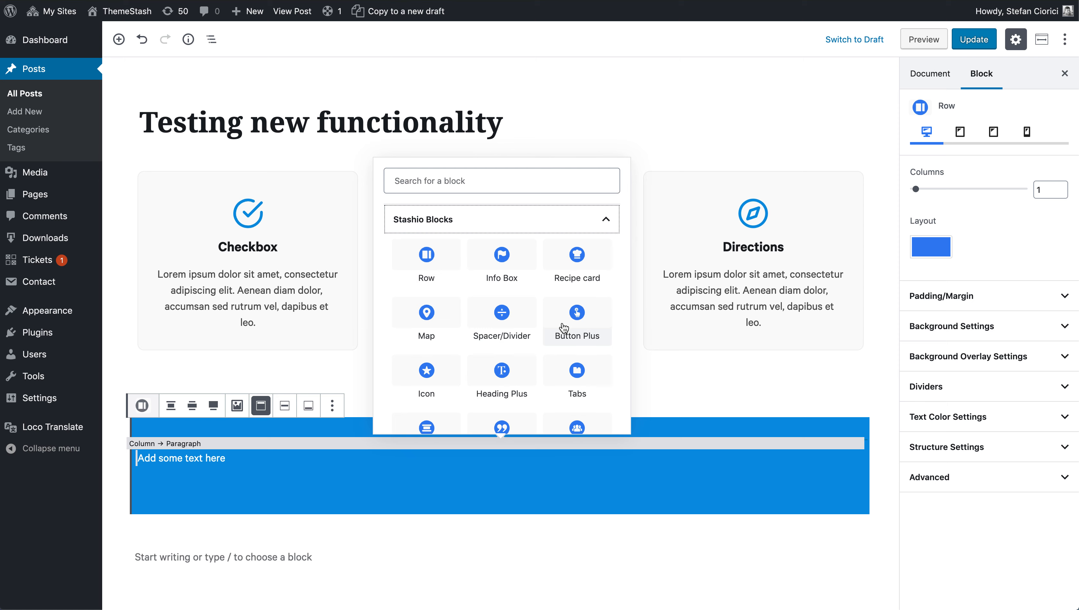
scroll(564, 327, down, 2)
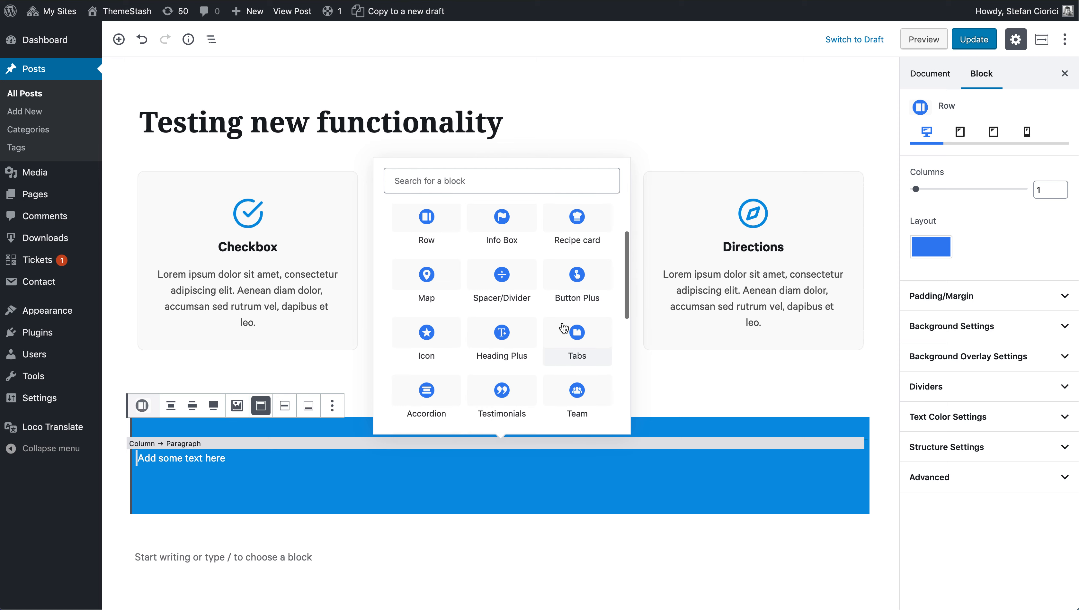
click(439, 338)
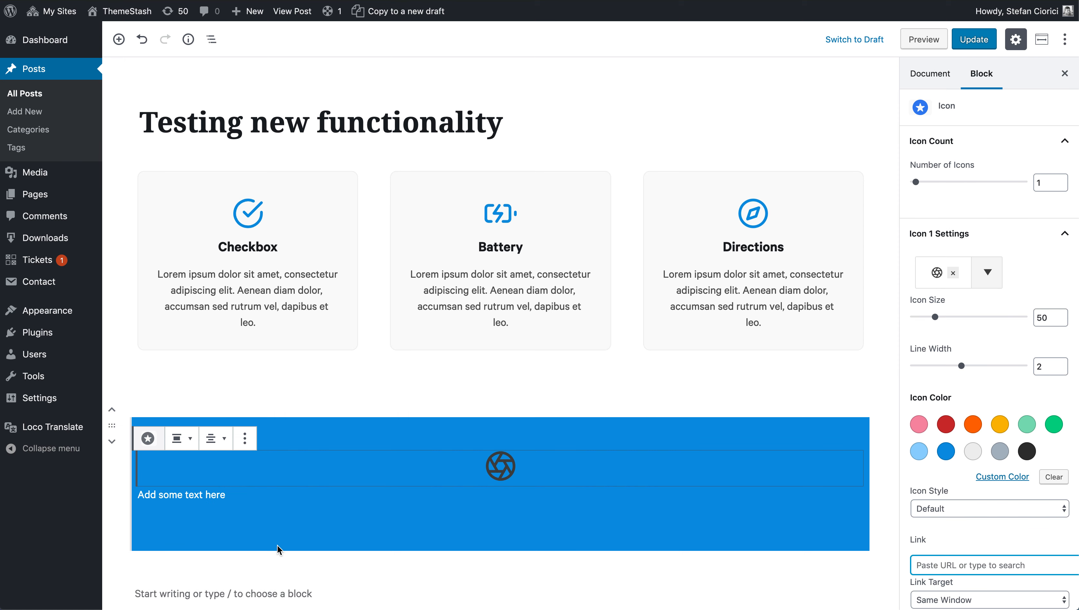
Step: Replace the default icon with the layout icon from page 7 of the icon library
click(987, 273)
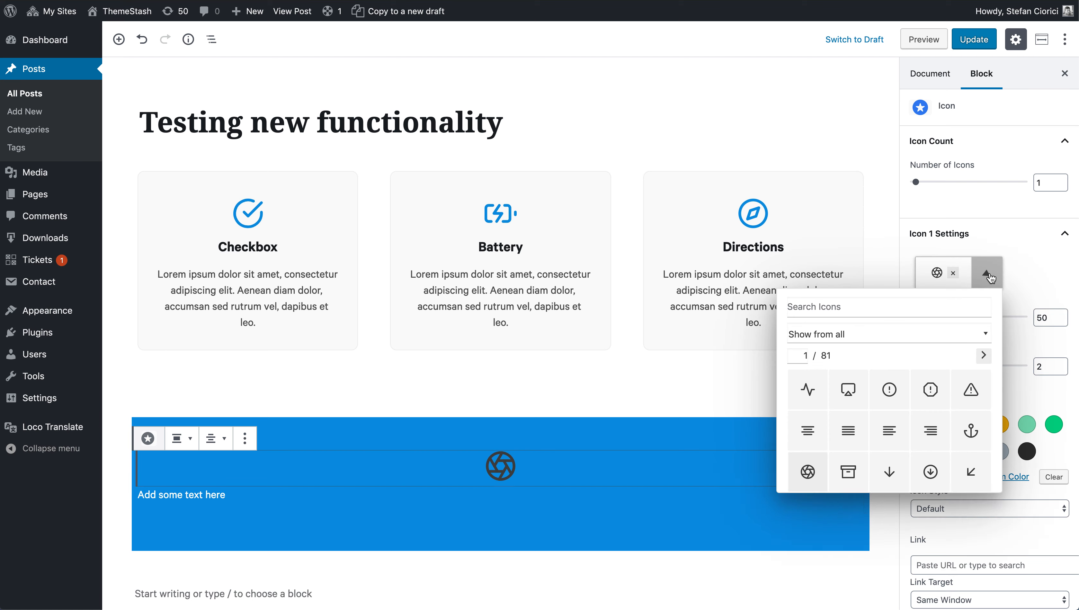
click(985, 358)
click(985, 358)
click(986, 358)
click(986, 358)
click(985, 358)
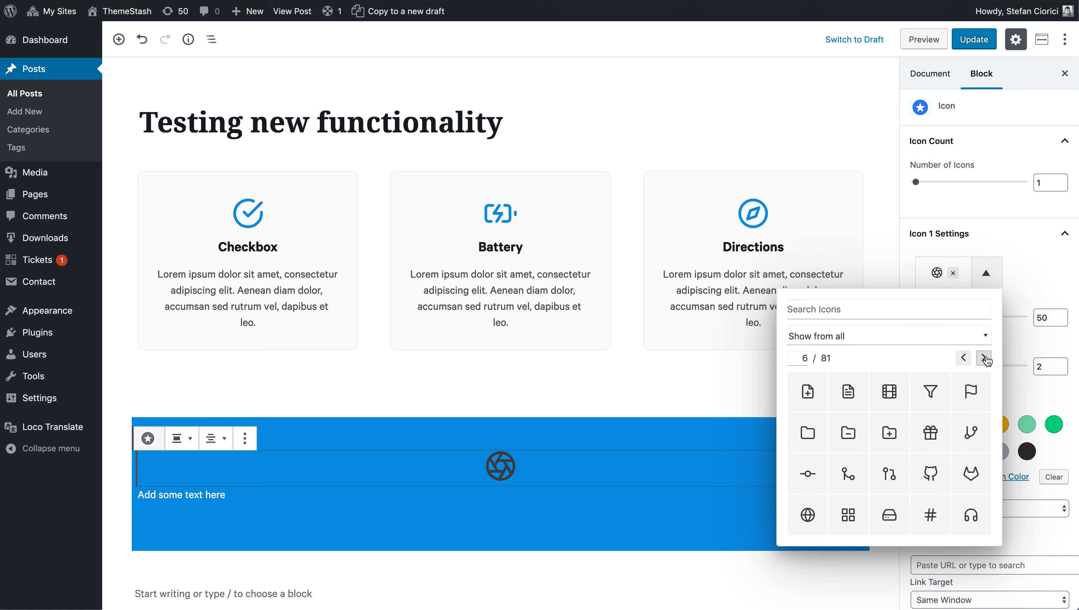
click(984, 358)
click(978, 435)
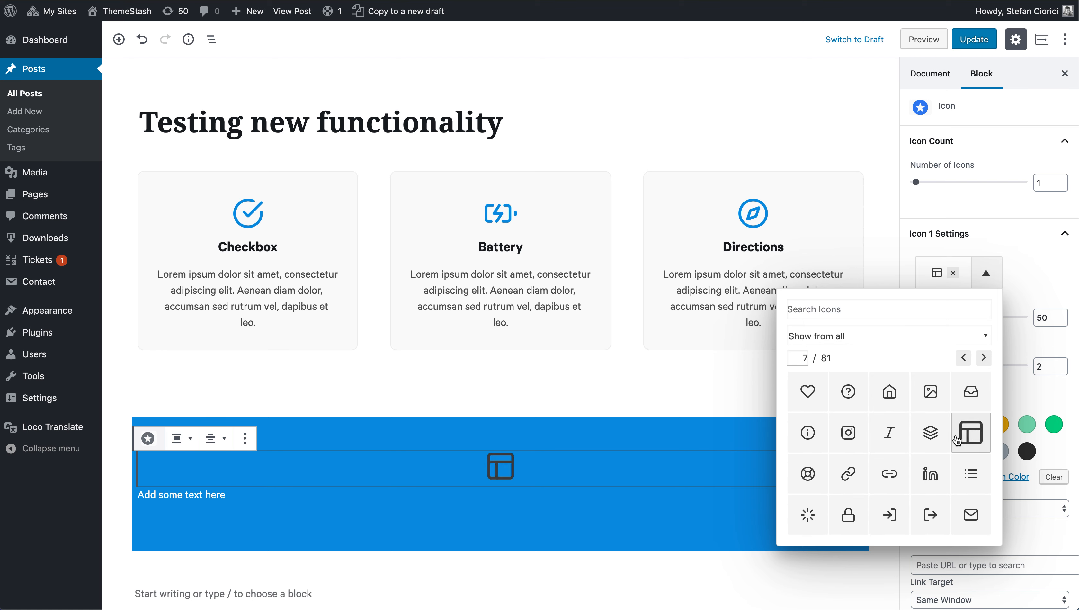
click(1026, 393)
Step: Style the layout icon with a line width of 1.5, a custom white color and a size of 56
mouse_move(961, 366)
mouse_down()
mouse_move(931, 366)
mouse_move(945, 371)
mouse_up()
click(1003, 476)
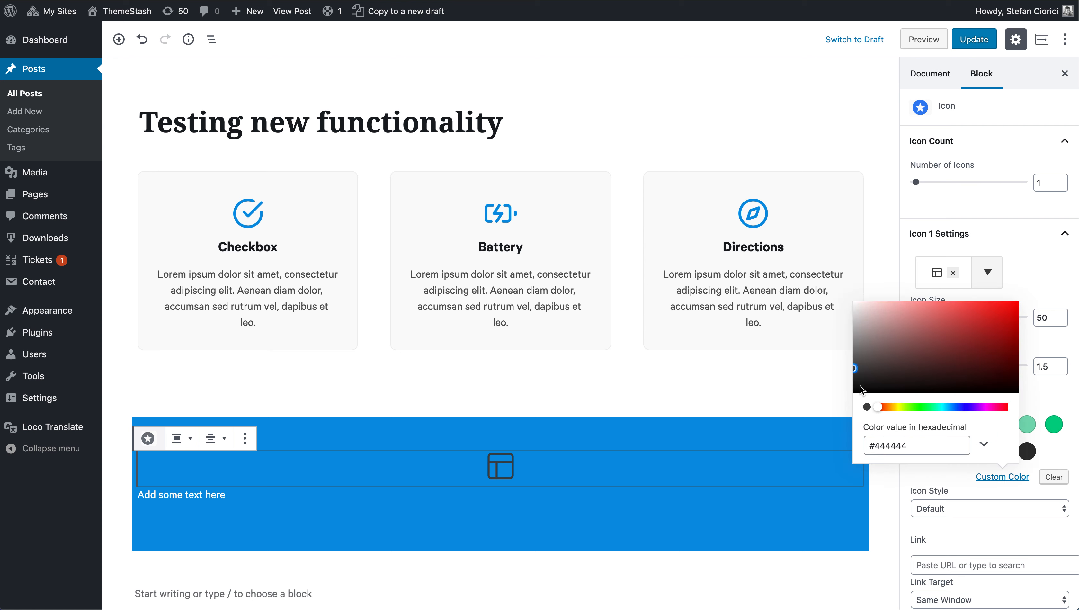
drag(864, 371, 845, 306)
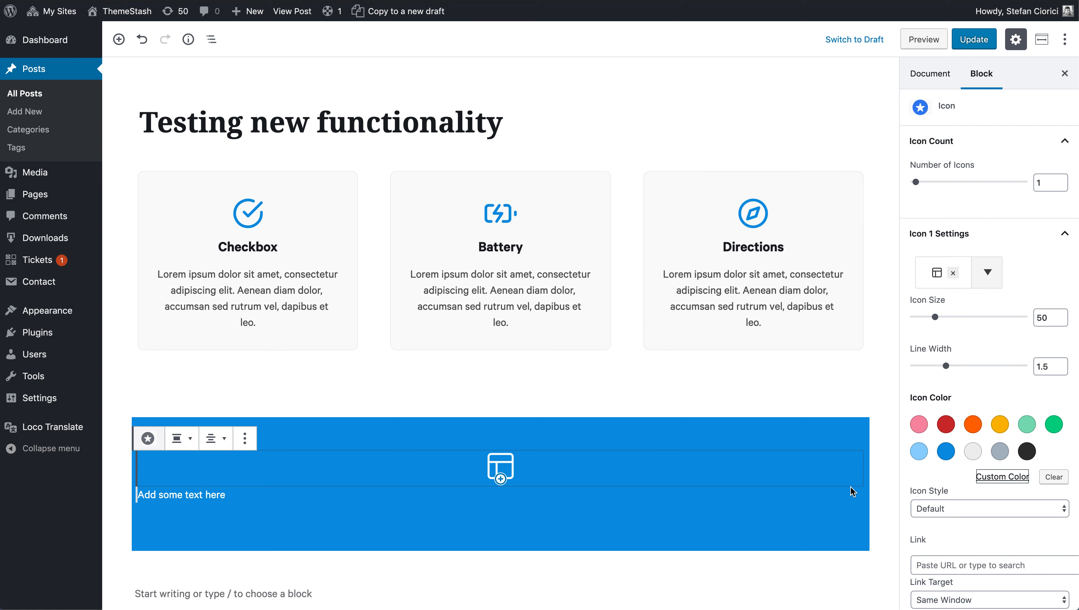
mouse_move(933, 321)
mouse_down()
mouse_move(948, 317)
mouse_move(938, 317)
mouse_up()
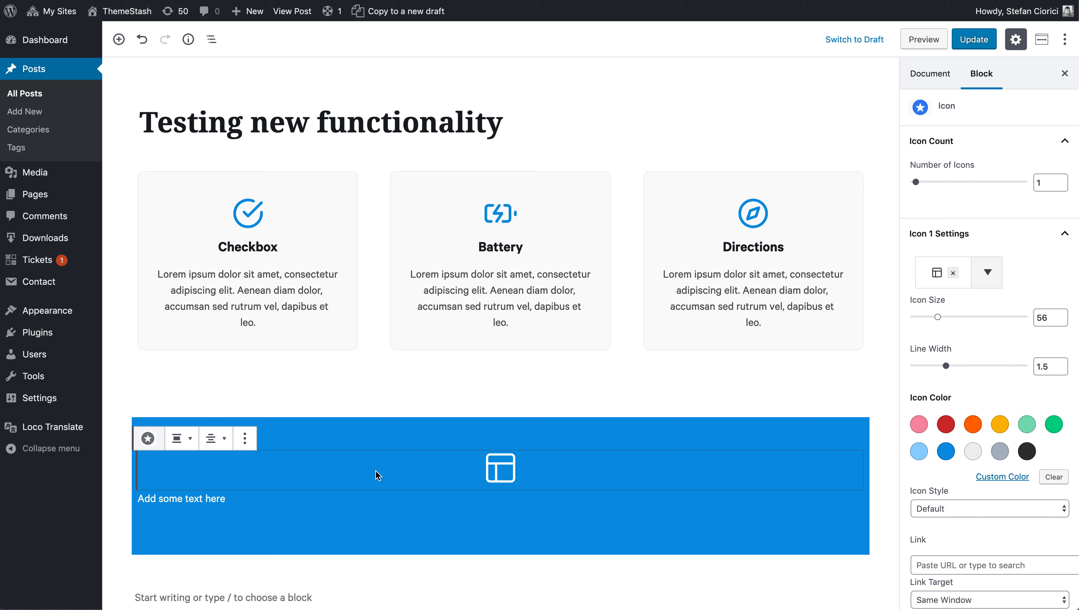
Step: Center the paragraph below the icon and replace its text with "This is a heading now."
click(159, 506)
click(182, 479)
click(202, 538)
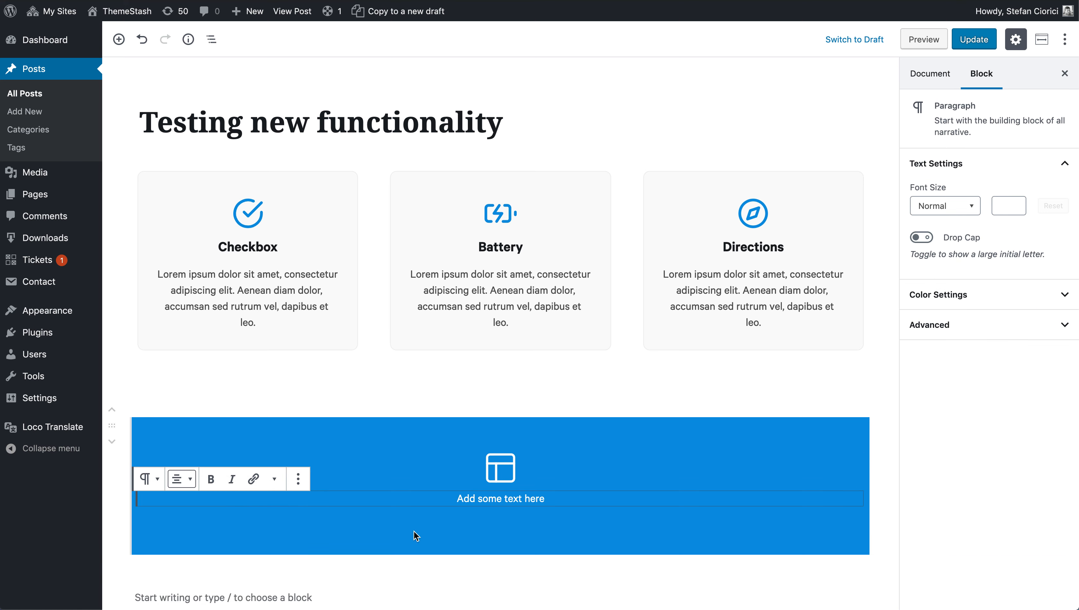
triple_click(560, 498)
text(This is a)
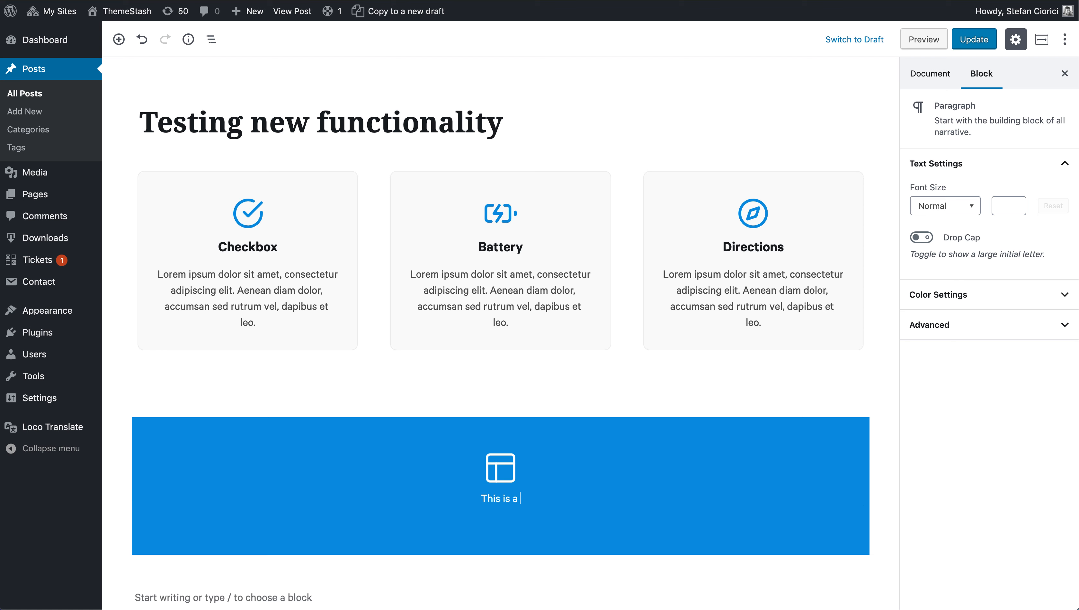
text( heading now.)
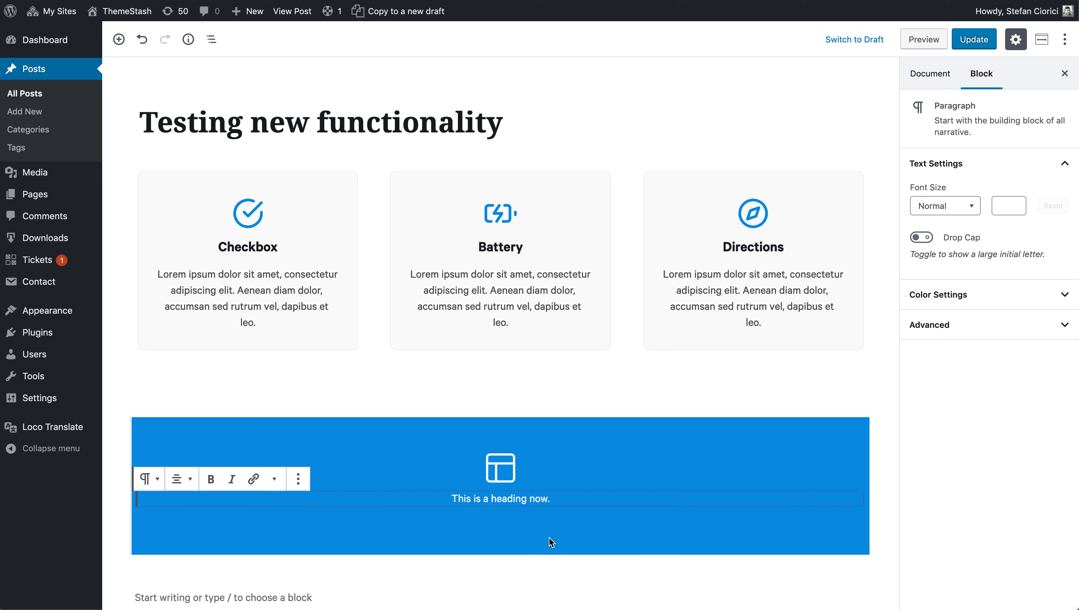
Step: Transform the "This is a heading now." paragraph into a Heading Plus block and center its text
click(528, 560)
click(496, 492)
click(507, 499)
click(155, 487)
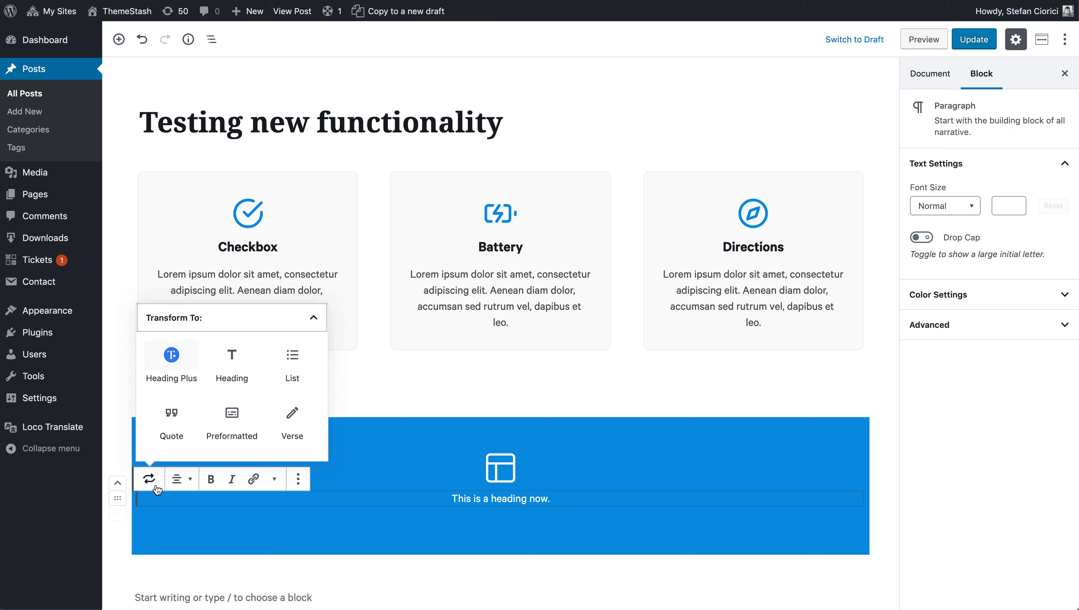
click(171, 372)
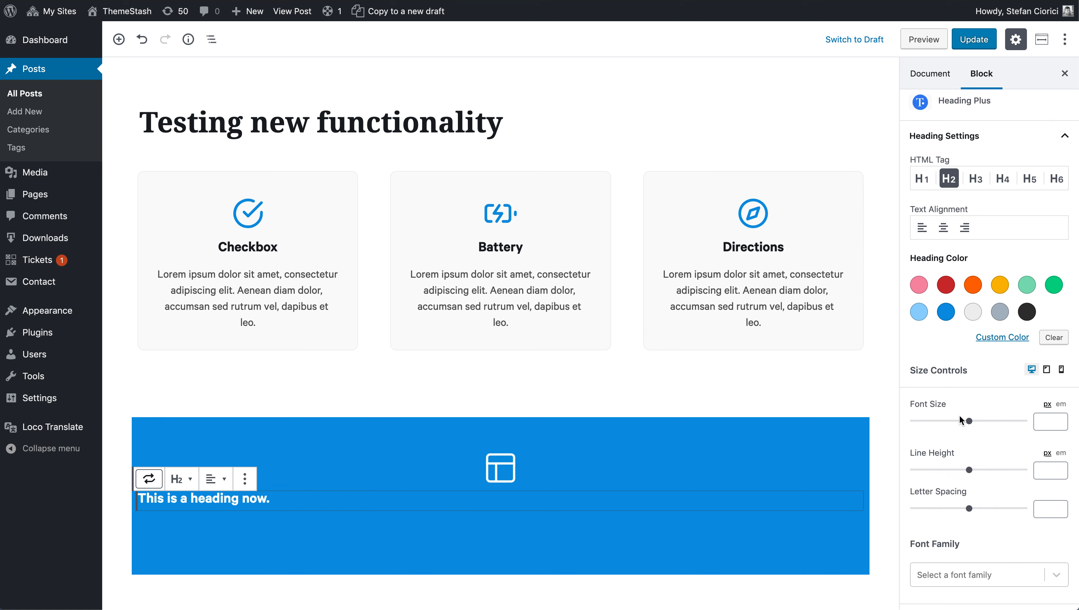
scroll(960, 415, down, 3)
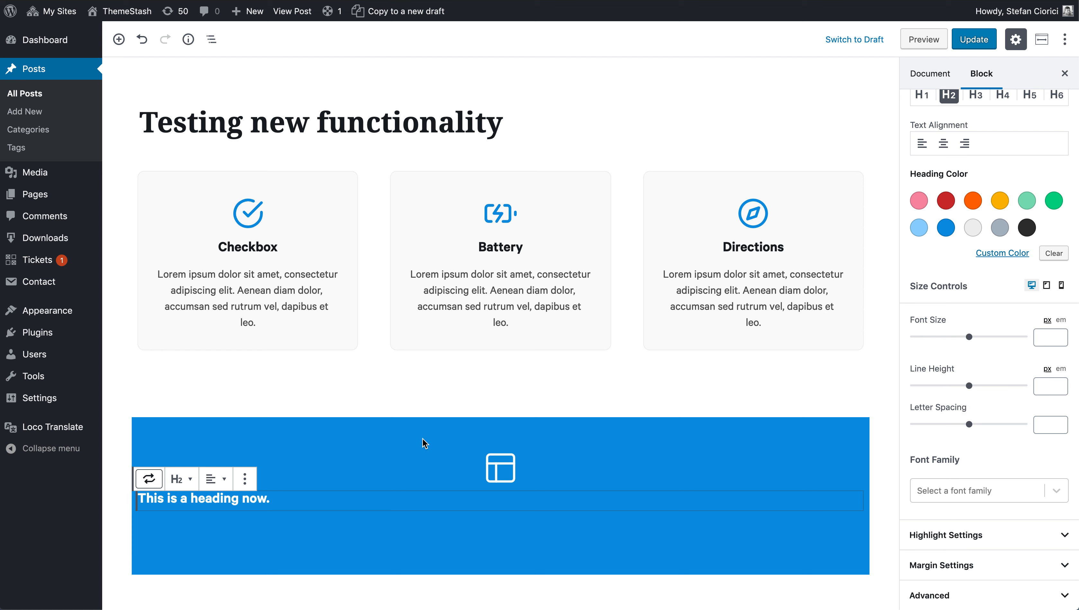
click(215, 479)
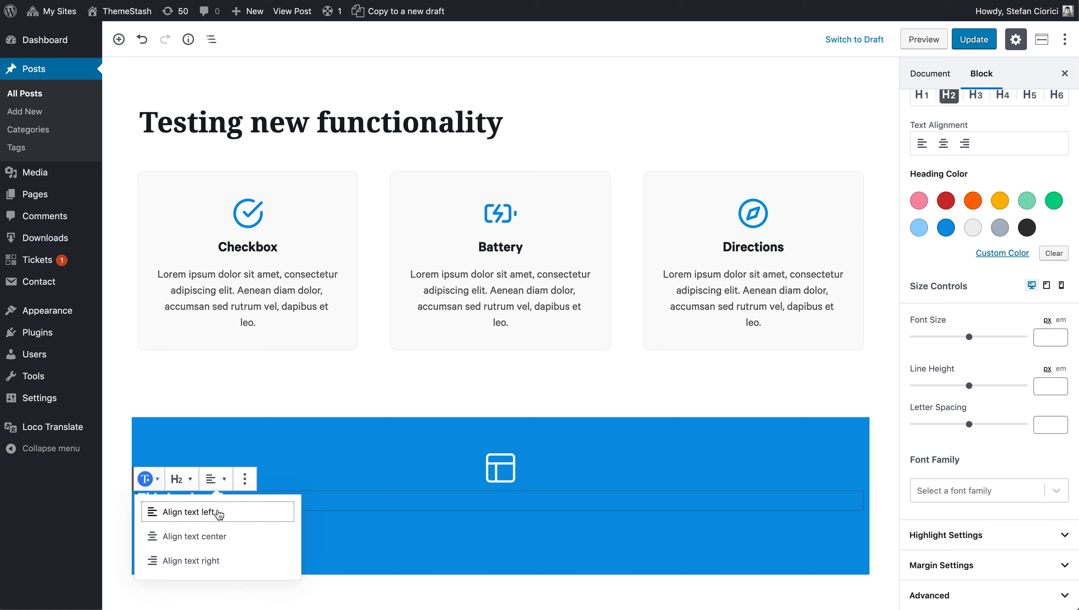
click(213, 542)
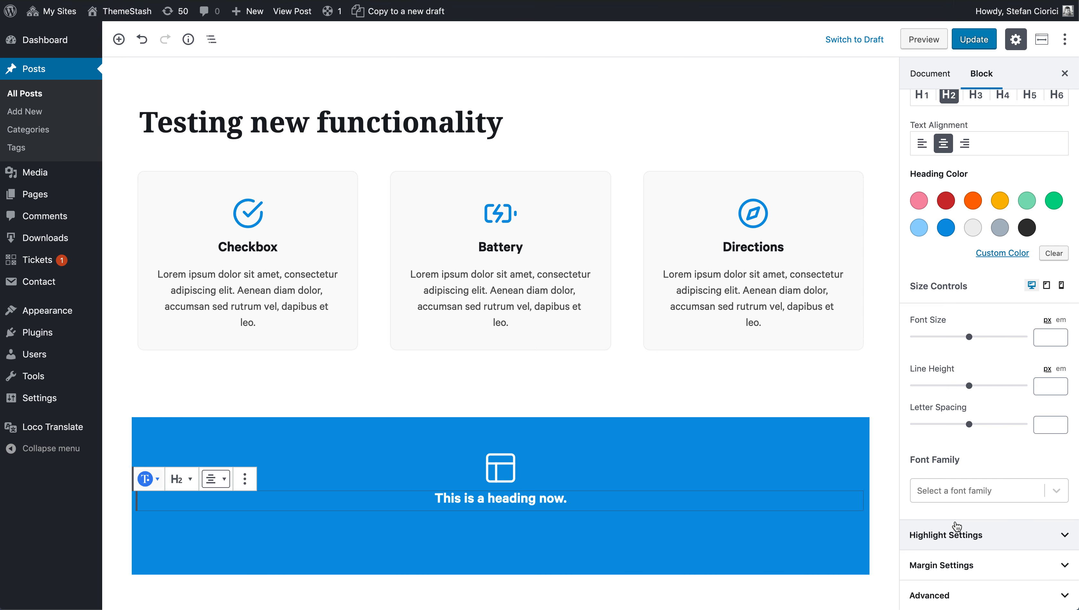
click(969, 551)
click(994, 541)
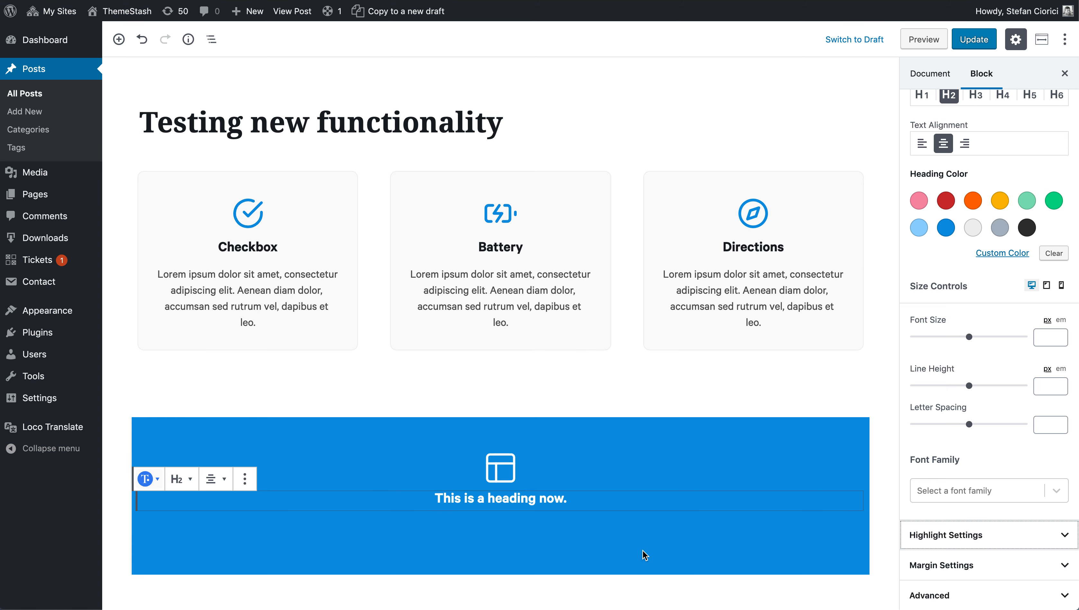
Step: Give the blue Row a gradient background overlay with a custom bright cyan as its first color
click(650, 461)
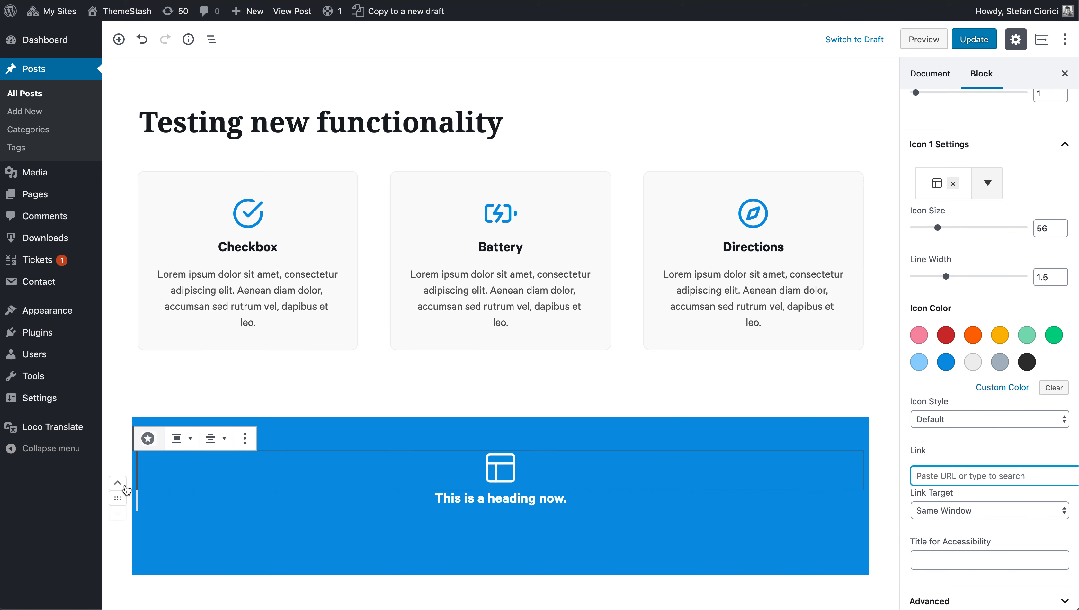
click(113, 431)
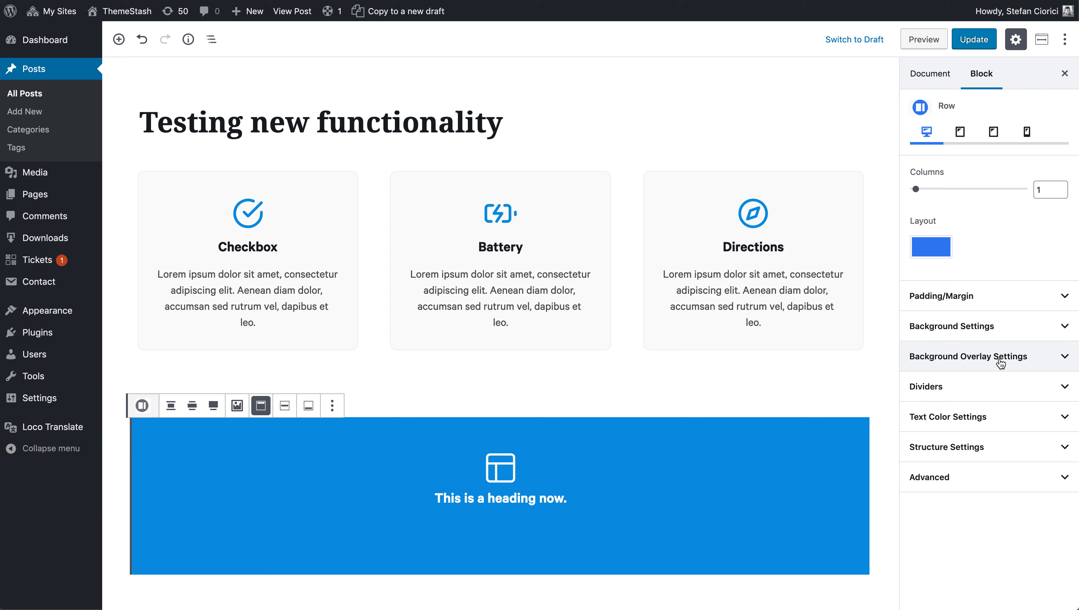
click(978, 356)
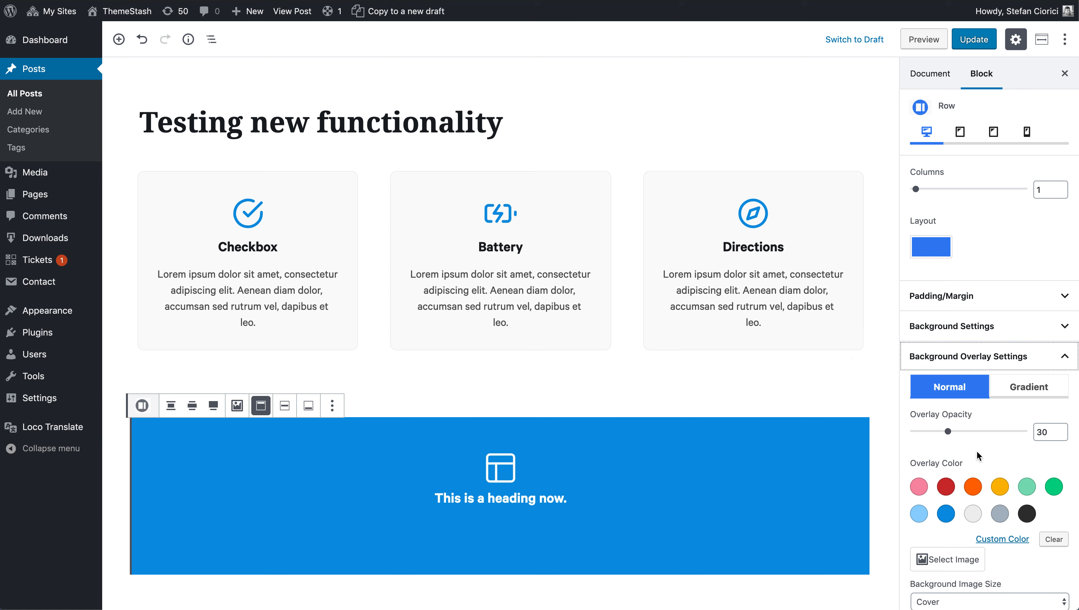
click(1021, 387)
scroll(984, 435, down, 2)
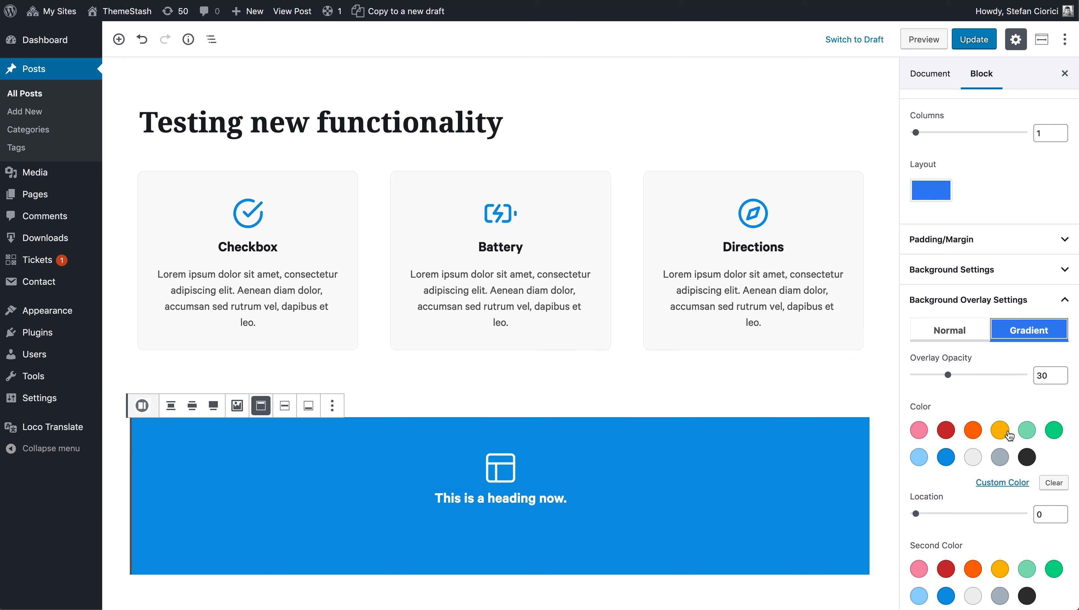
click(1003, 483)
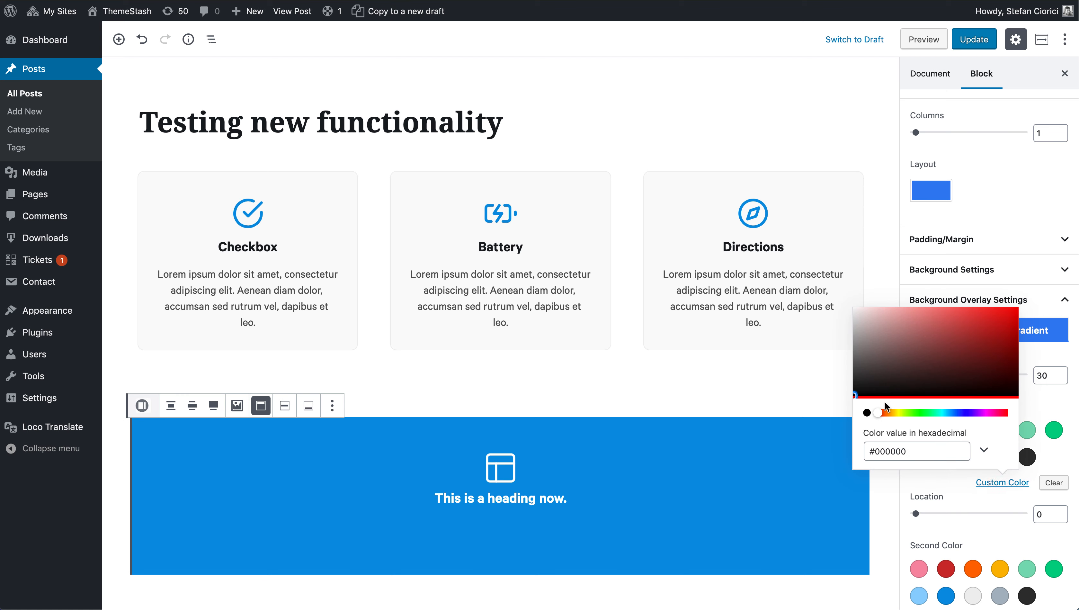
click(945, 413)
drag(963, 352, 996, 297)
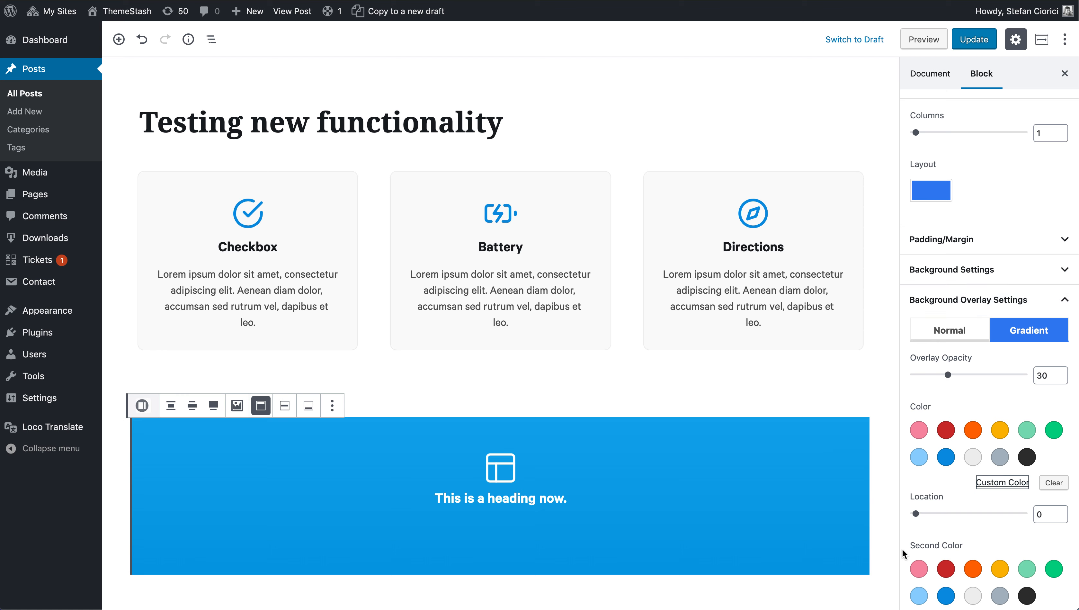
Step: Set the overlay gradient's second color location to 62 and its gradient angle to 237
scroll(943, 529, down, 5)
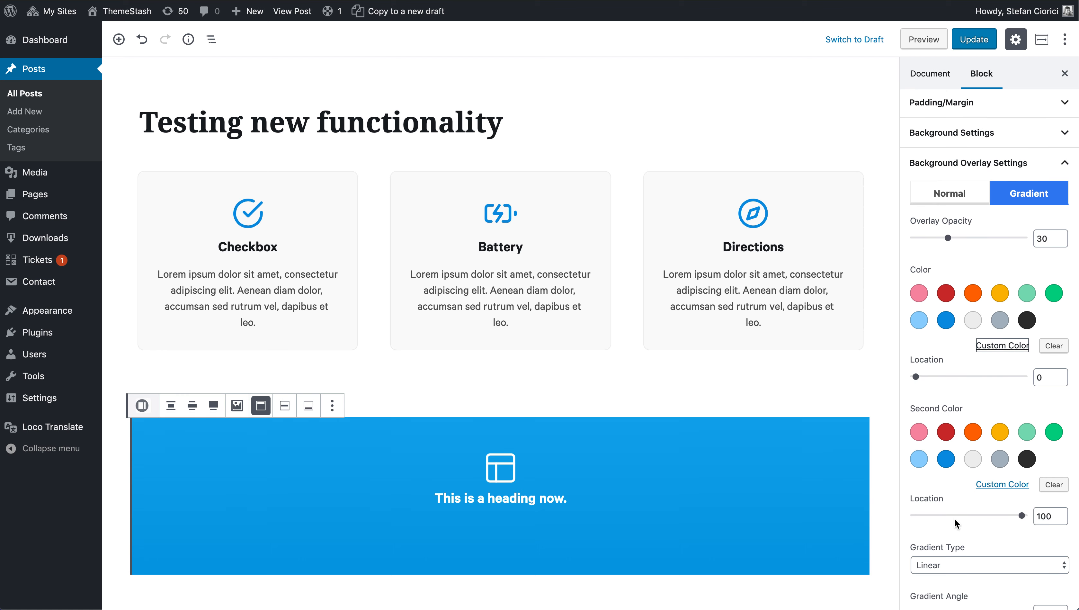
drag(1020, 514, 988, 479)
scroll(978, 513, down, 5)
scroll(1004, 188, up, 3)
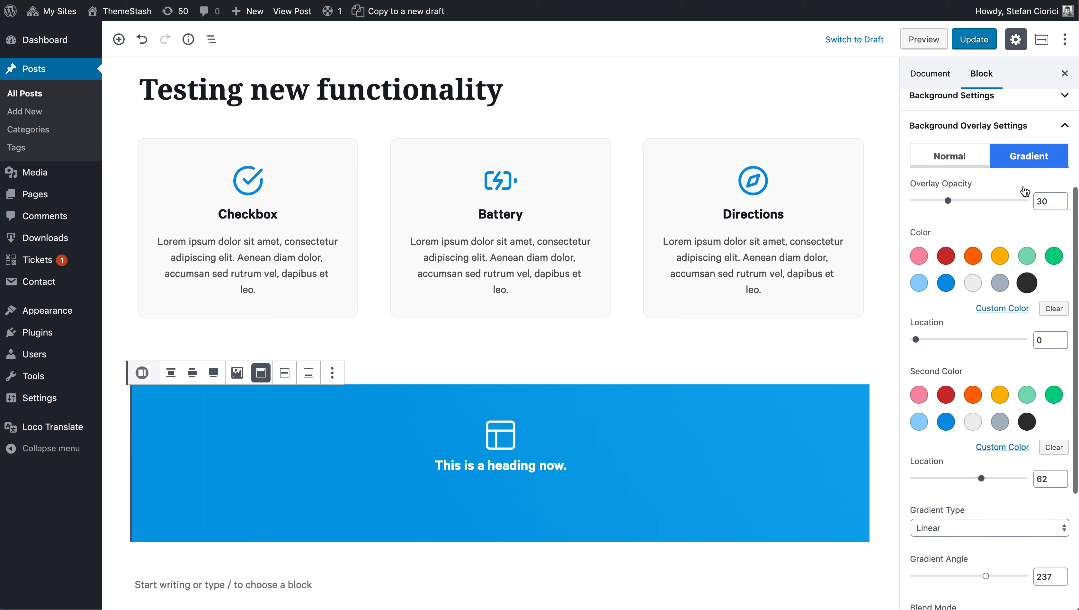
Step: Raise the Row's overlay opacity to 82 and fine-tune the gradient angle
drag(948, 200, 1004, 196)
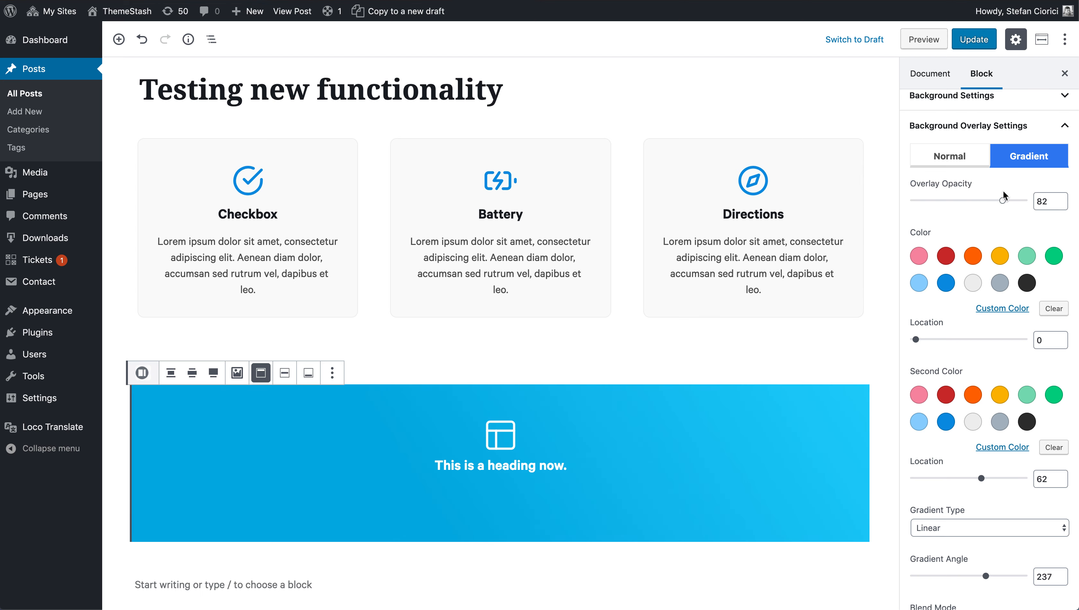
mouse_move(984, 576)
mouse_down()
mouse_move(1018, 573)
mouse_move(880, 566)
mouse_move(980, 568)
mouse_up()
click(646, 567)
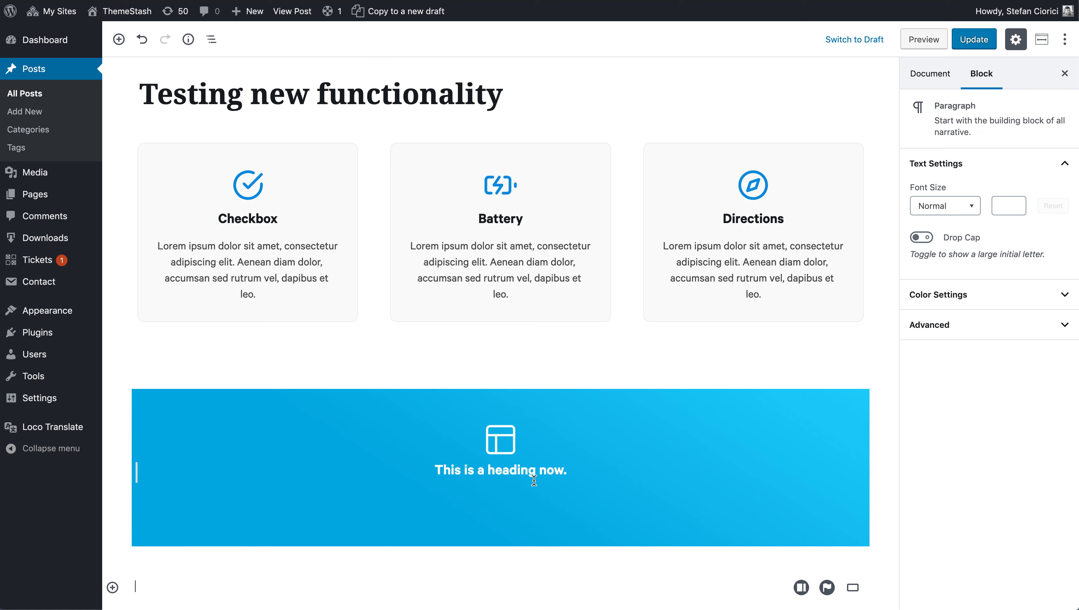
click(575, 475)
key(Return)
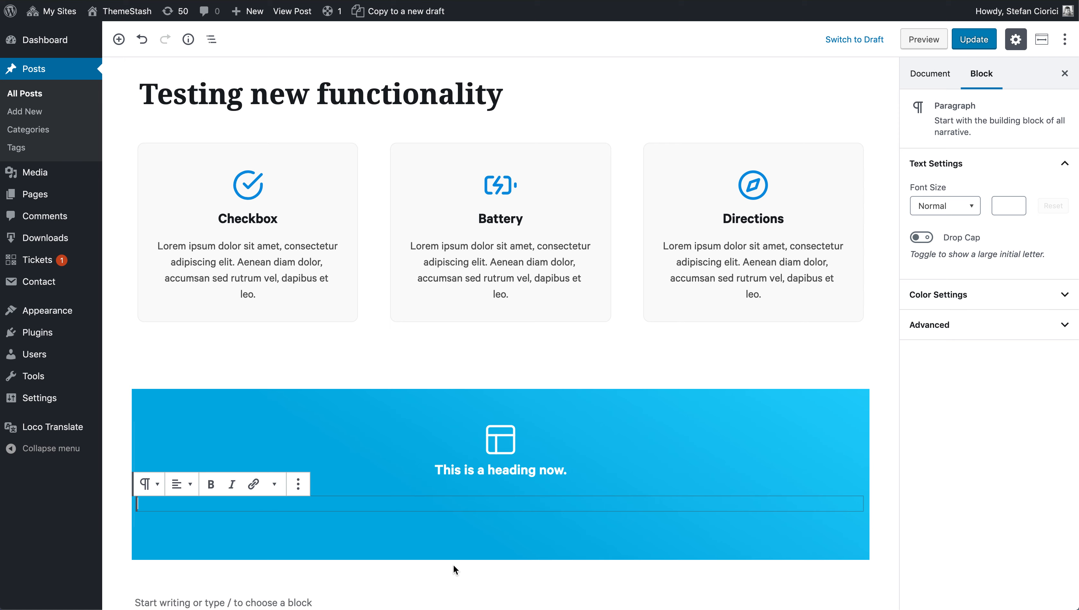
key(BackSpace)
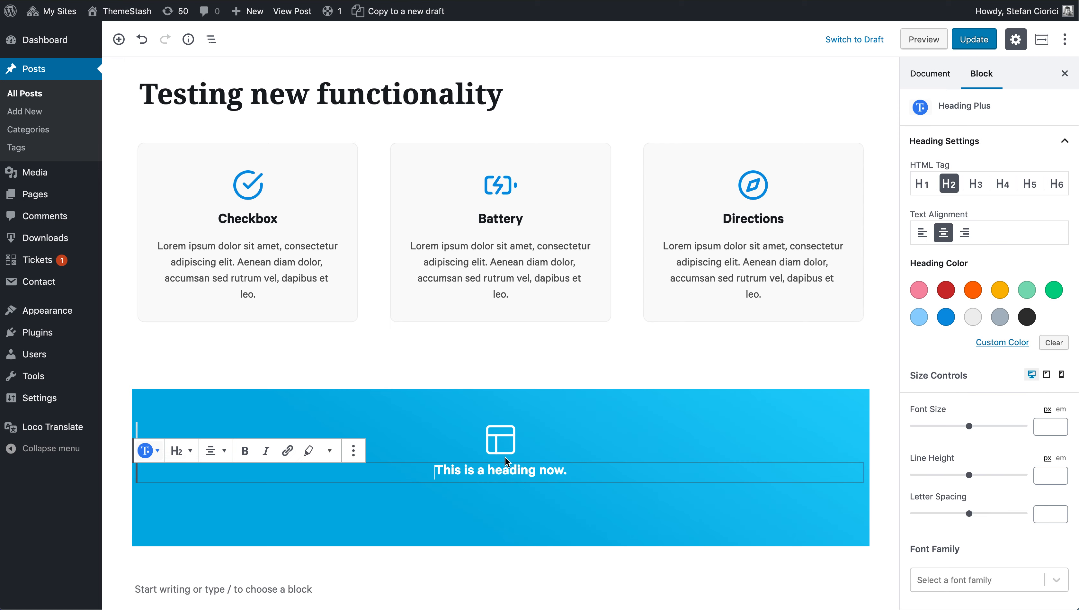
Step: Insert a Button Plus block below the heading in the Row and label it "Find out more"
click(502, 491)
click(546, 470)
key(Right)
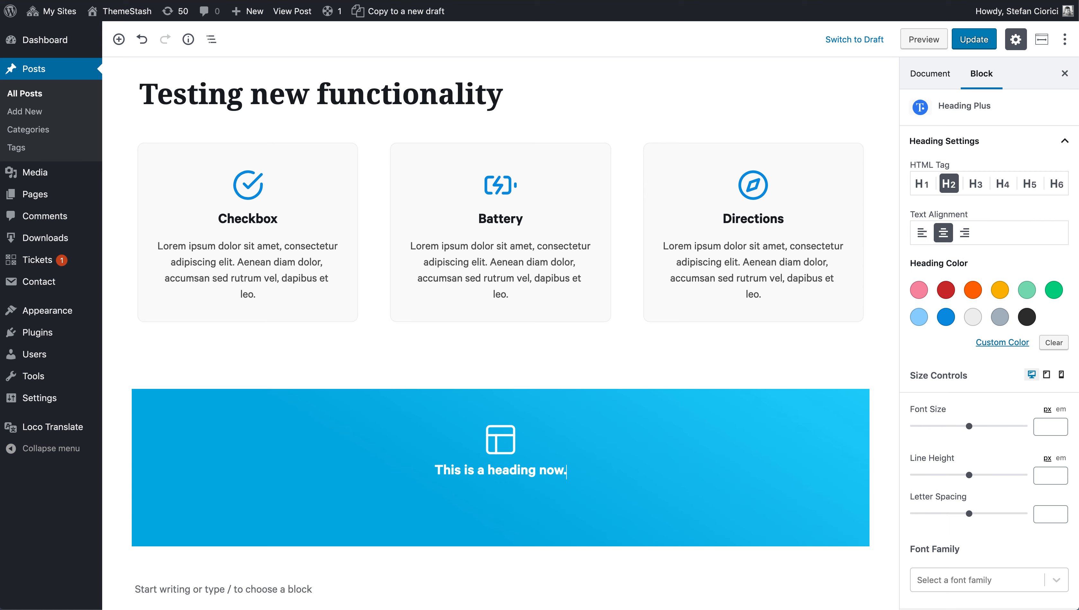
click(119, 39)
click(148, 111)
click(196, 148)
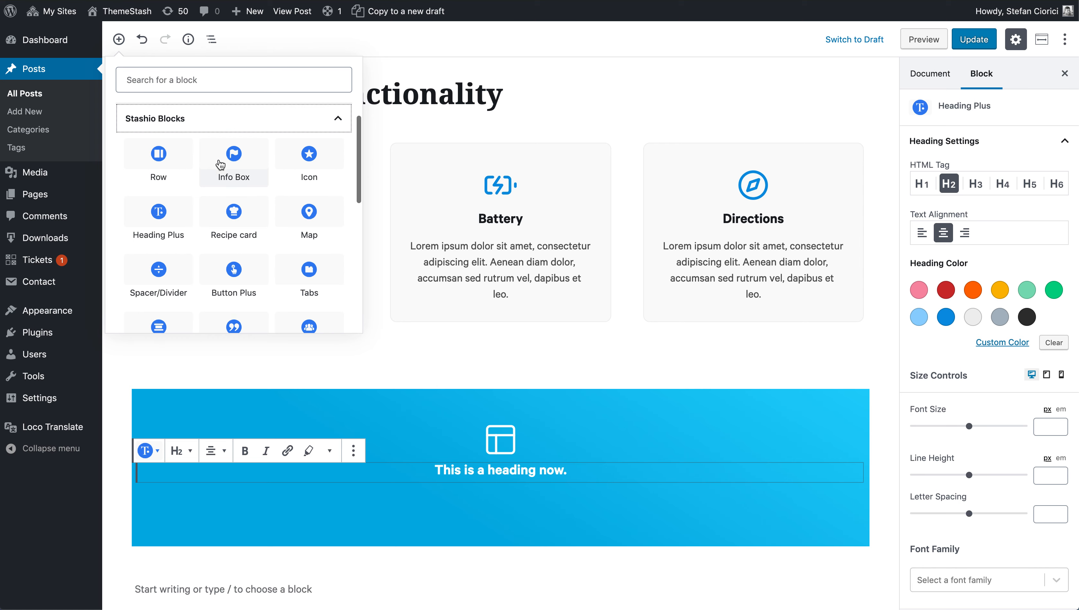
scroll(235, 245, down, 5)
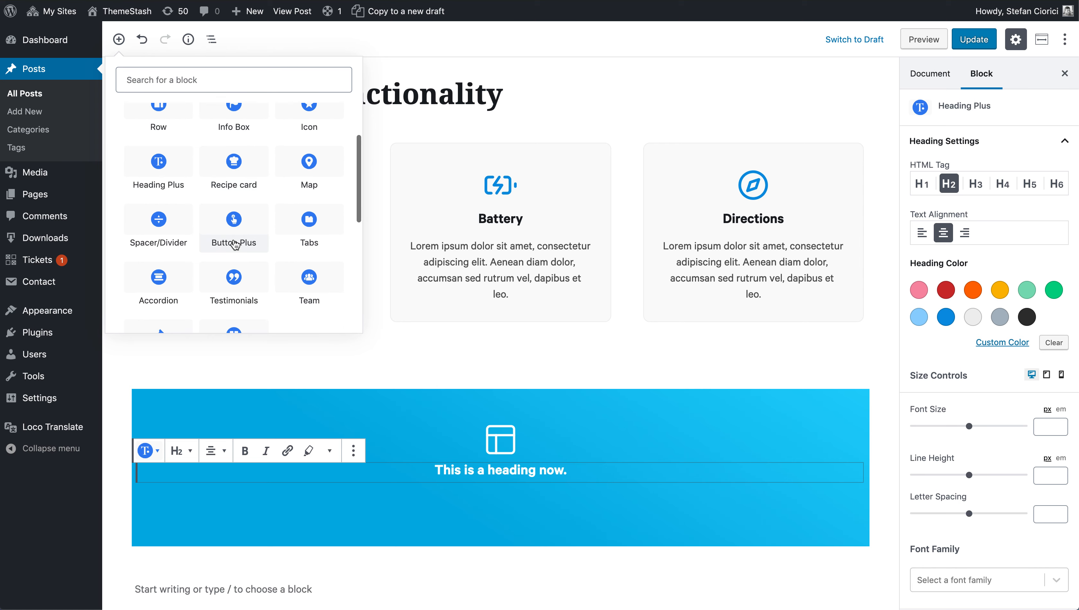
scroll(299, 232, up, 2)
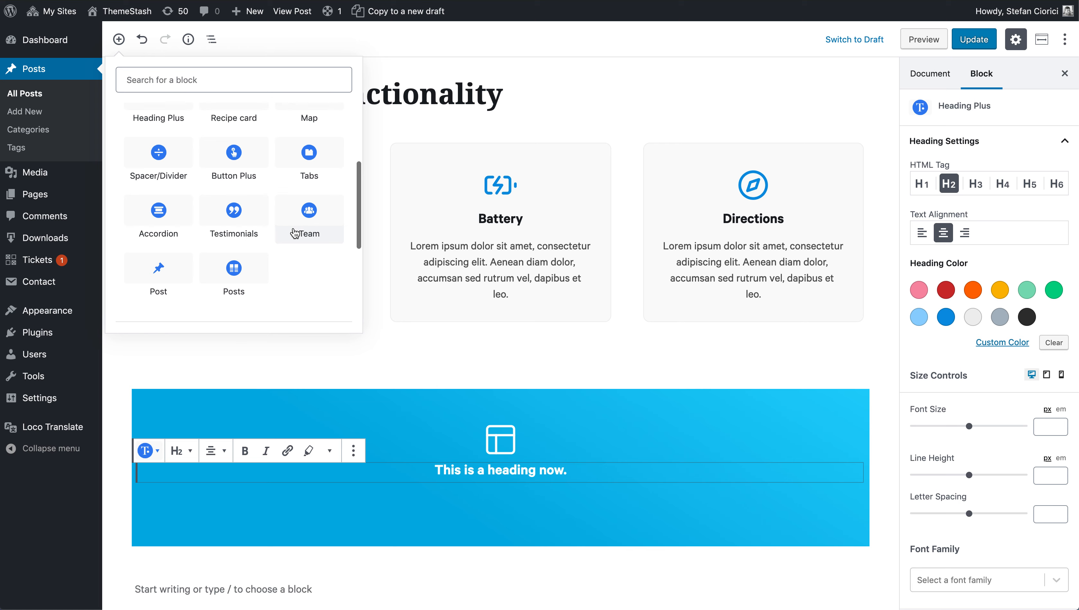
scroll(257, 214, up, 1)
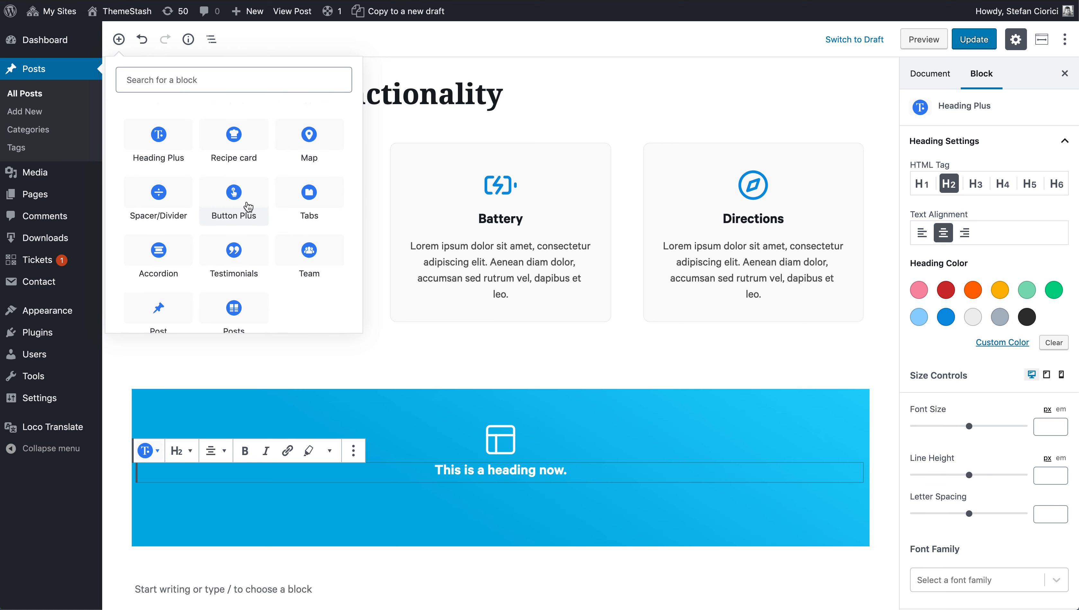
click(234, 201)
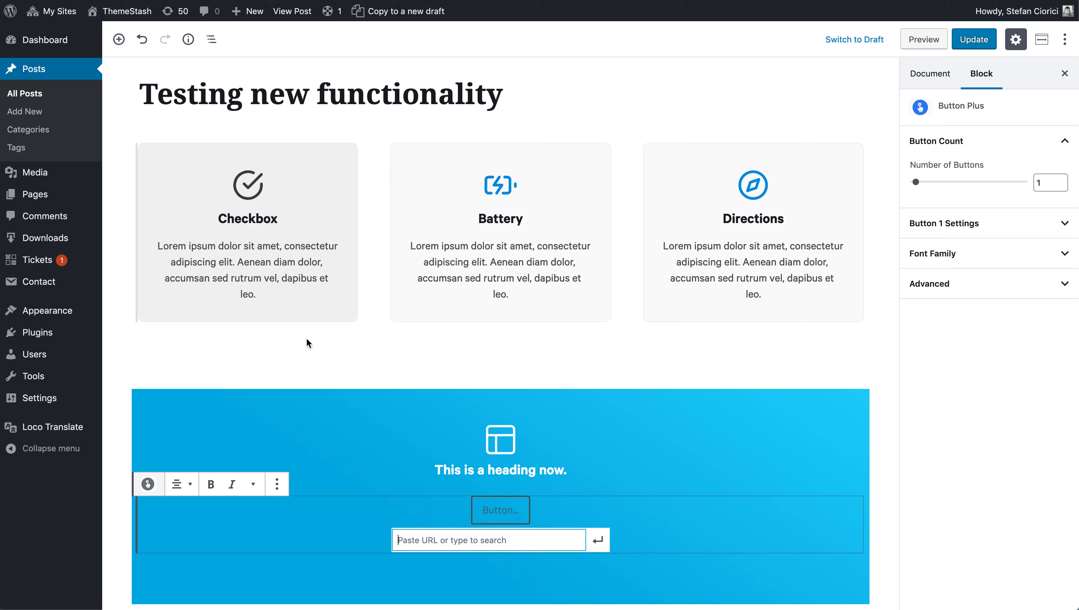
click(503, 515)
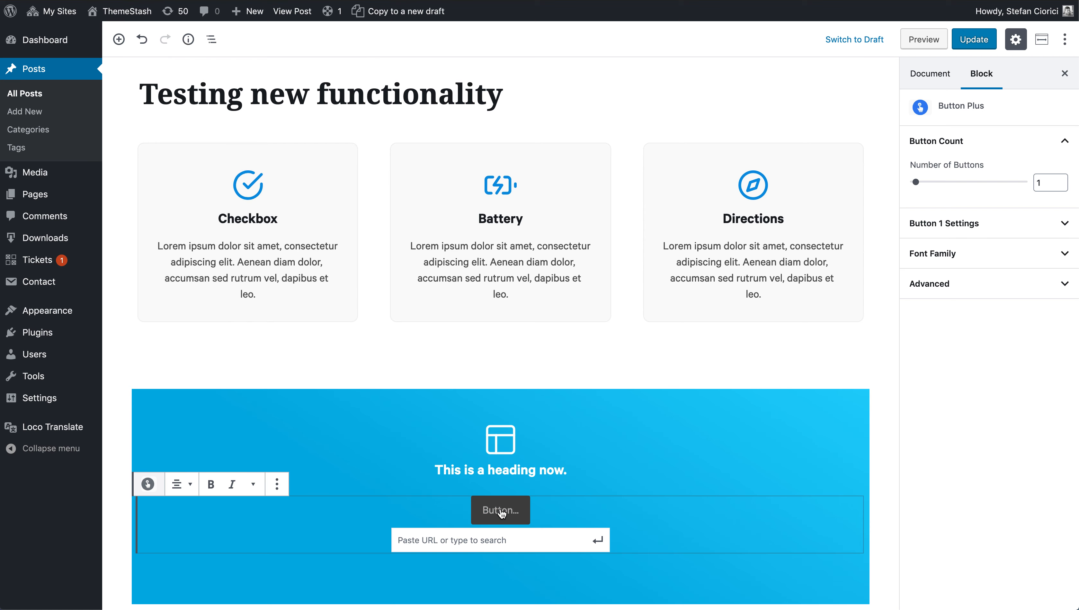
text(Find out more)
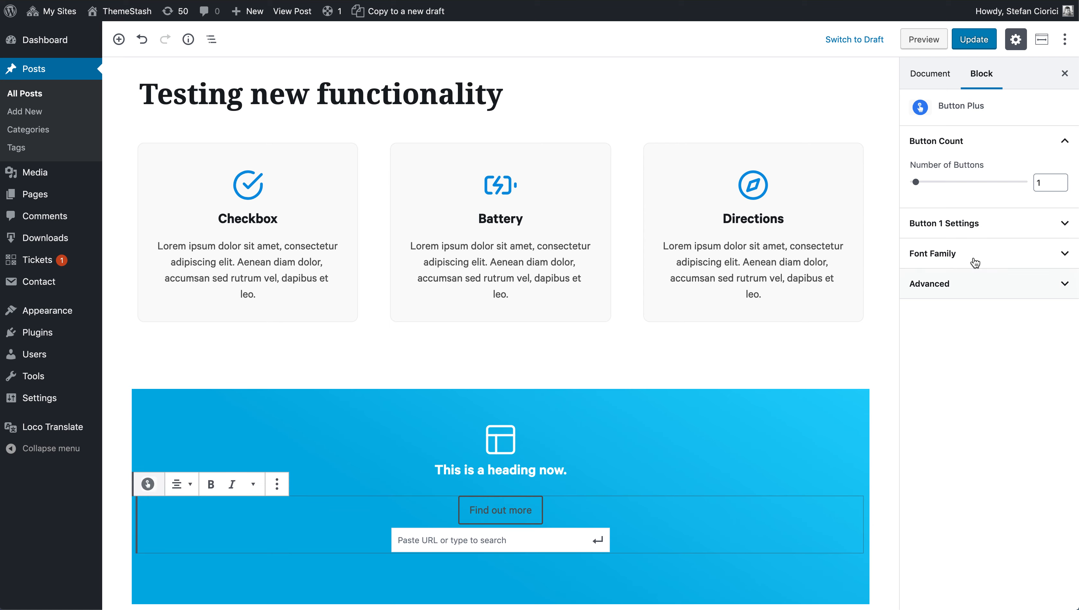
click(969, 228)
click(968, 229)
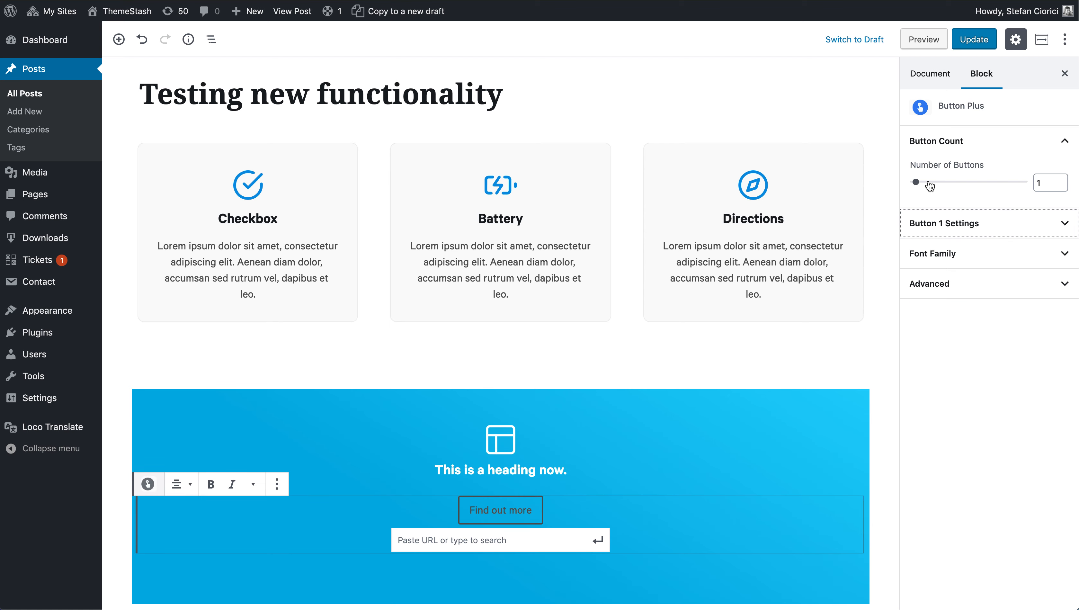
mouse_move(915, 181)
mouse_down()
mouse_move(1029, 176)
mouse_move(926, 194)
mouse_up()
click(944, 223)
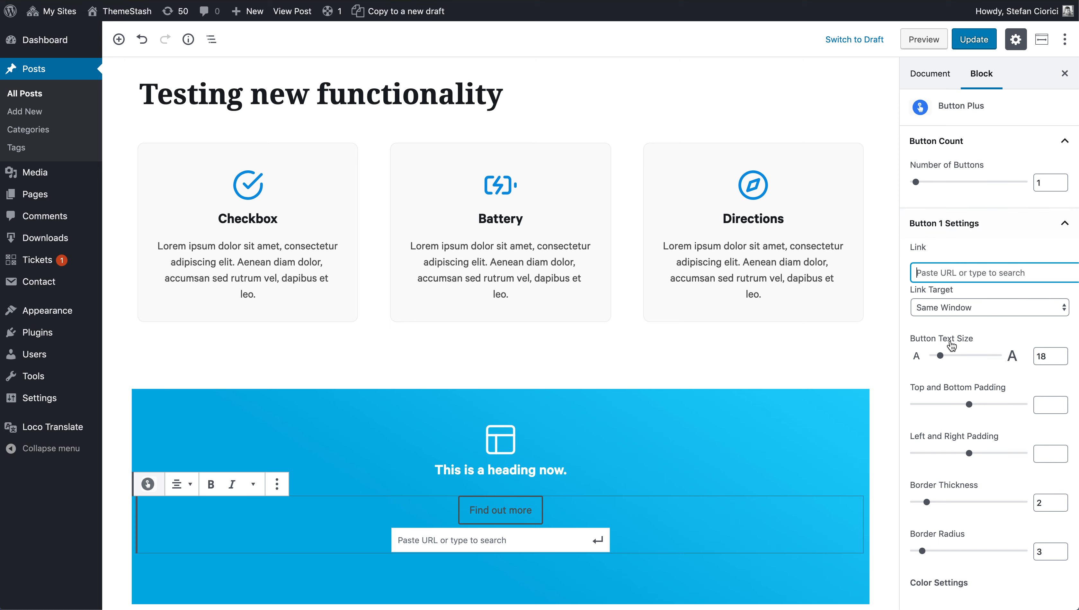
text(http://themestash.com)
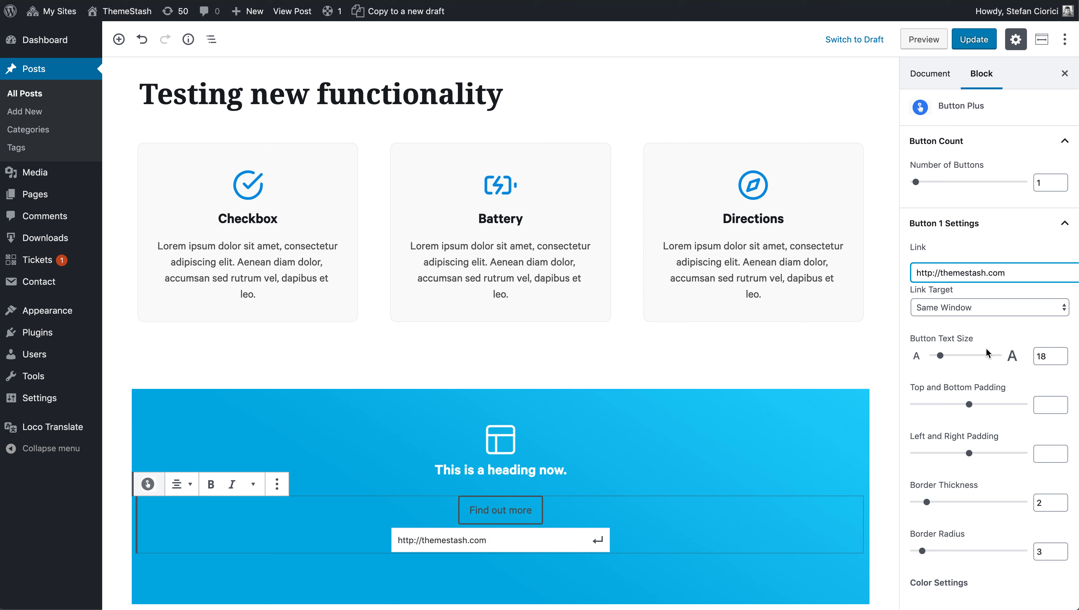
mouse_move(943, 364)
mouse_down()
mouse_move(954, 359)
mouse_move(943, 360)
mouse_up()
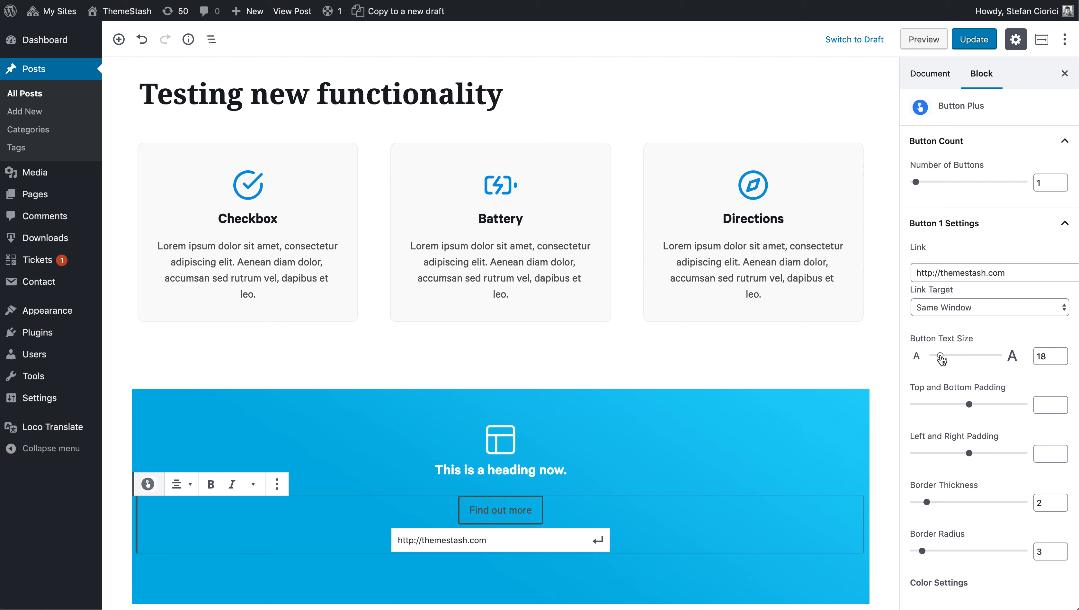
drag(969, 404, 932, 405)
drag(969, 452, 964, 455)
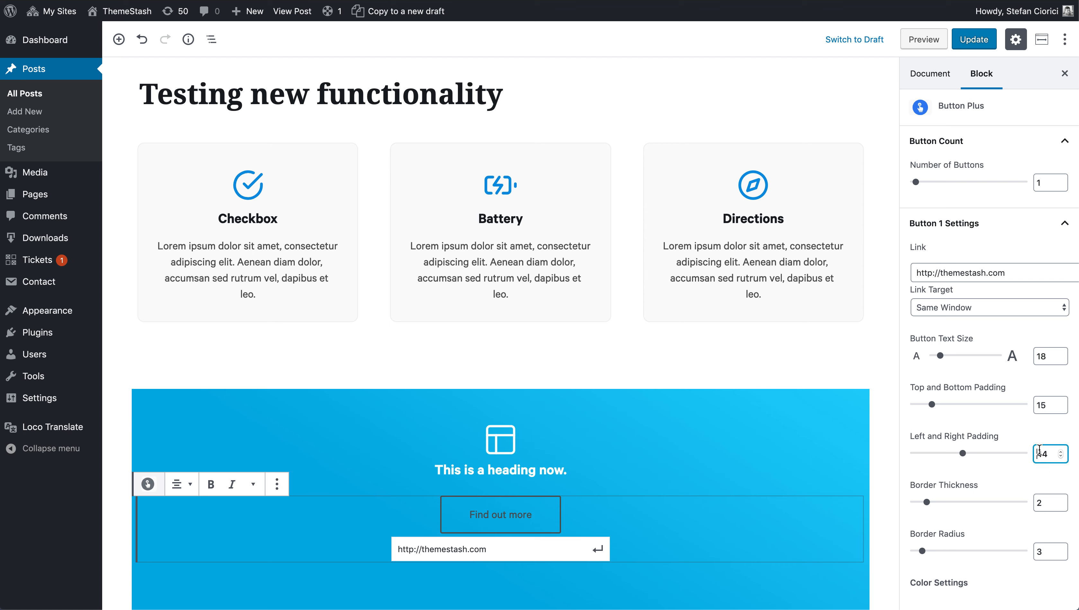
text(28)
click(1054, 408)
key(BackSpace)
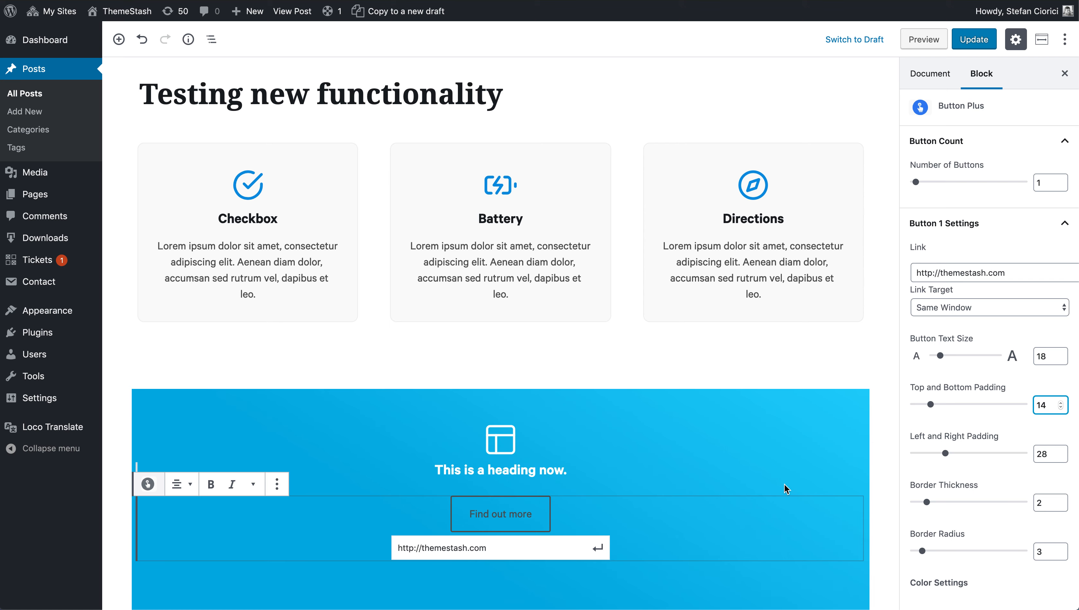
Step: Set the "Find out more" button's border radius to 5
mouse_move(926, 504)
mouse_down()
mouse_move(904, 501)
mouse_move(922, 505)
mouse_up()
scroll(969, 534, down, 2)
scroll(966, 474, down, 10)
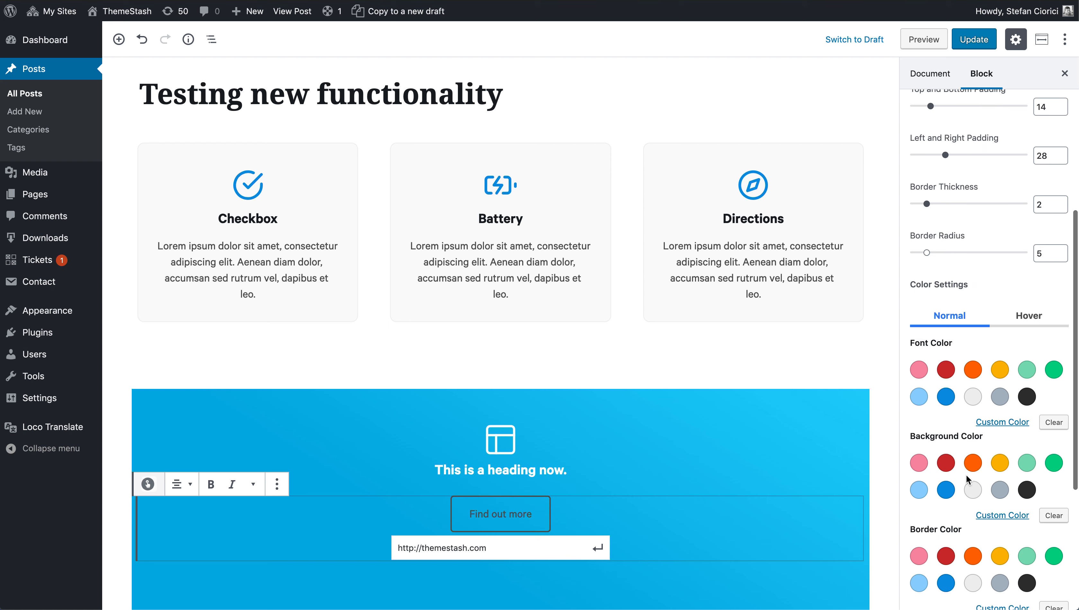
Step: Give the button a custom white font color and the palette's darker blue for both background and border
click(1009, 408)
drag(896, 456, 813, 394)
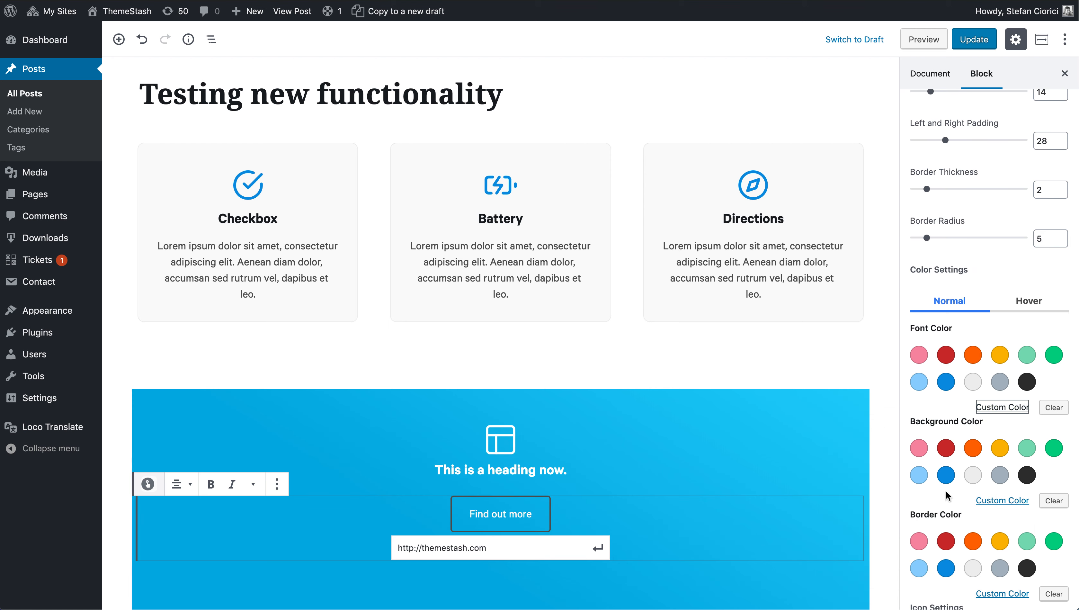
click(947, 475)
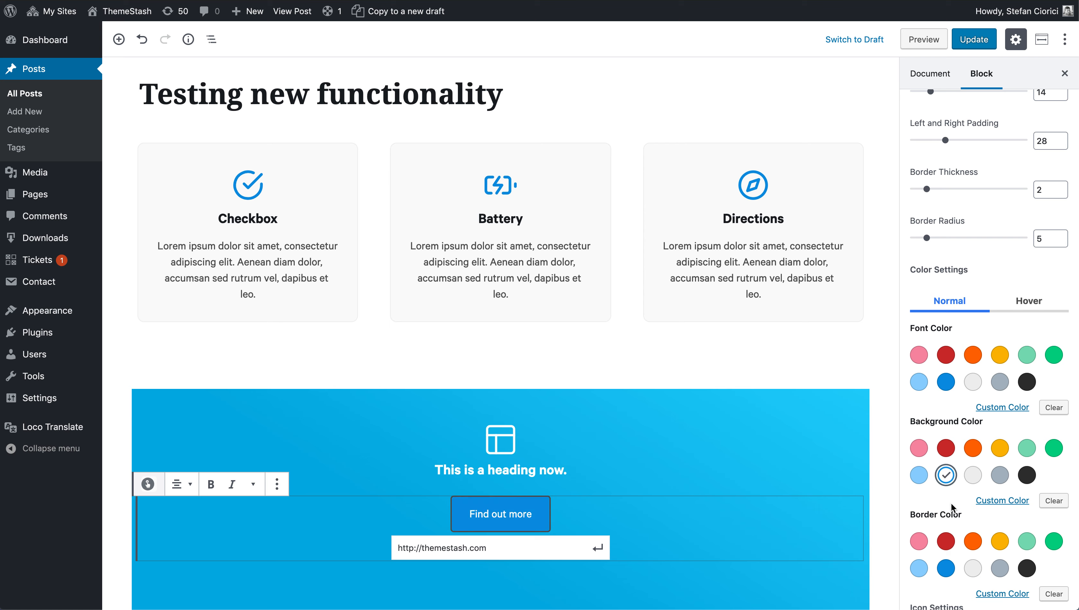
click(946, 568)
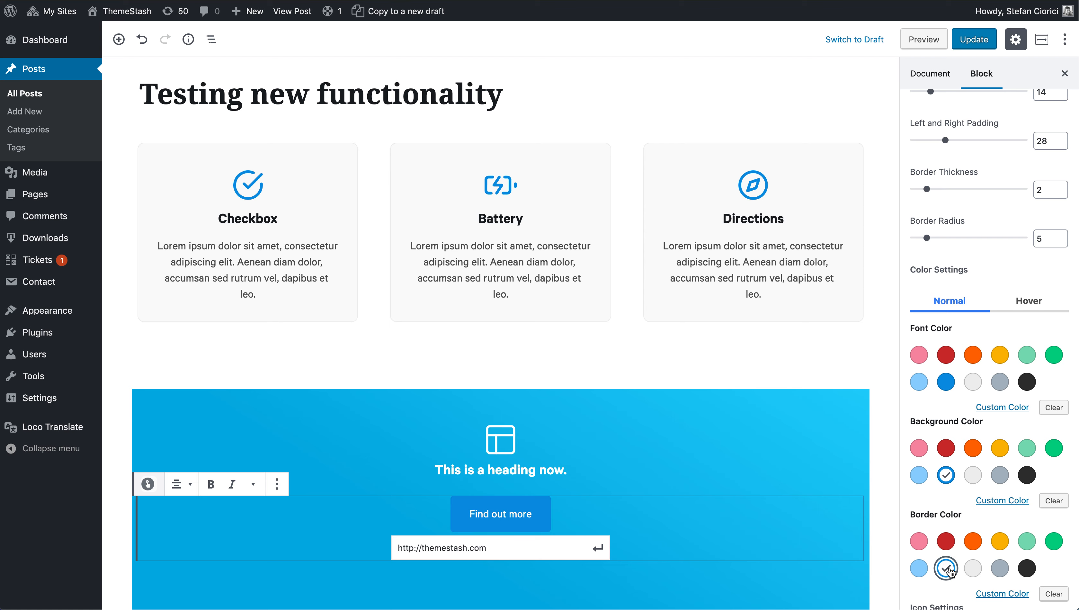
click(600, 550)
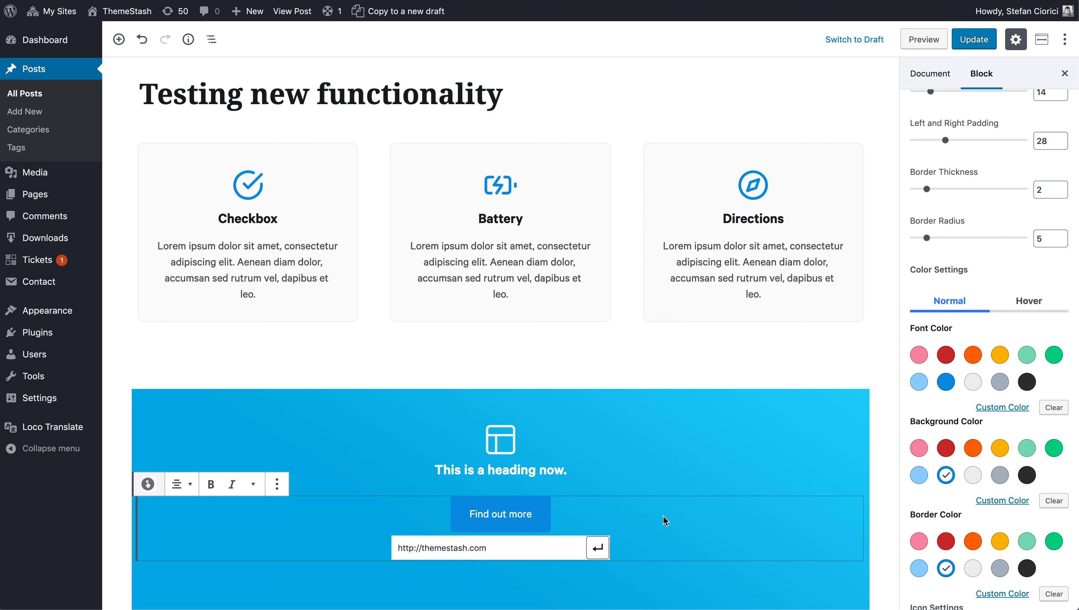
Step: Review the three Info Boxes and the gradient Row with its icon, heading and button
scroll(687, 512, down, 2)
click(692, 581)
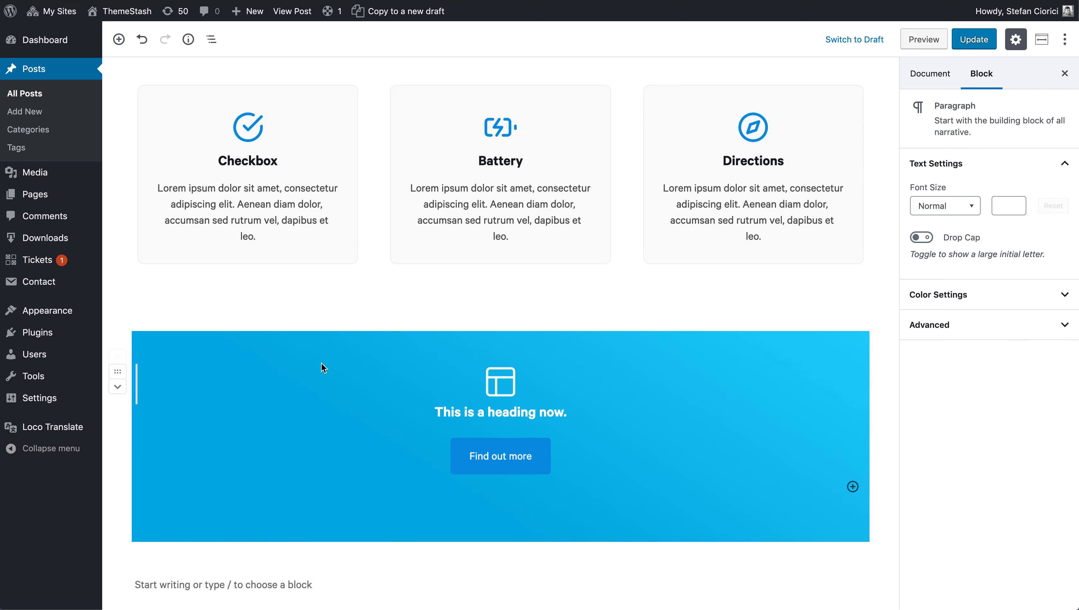
click(113, 338)
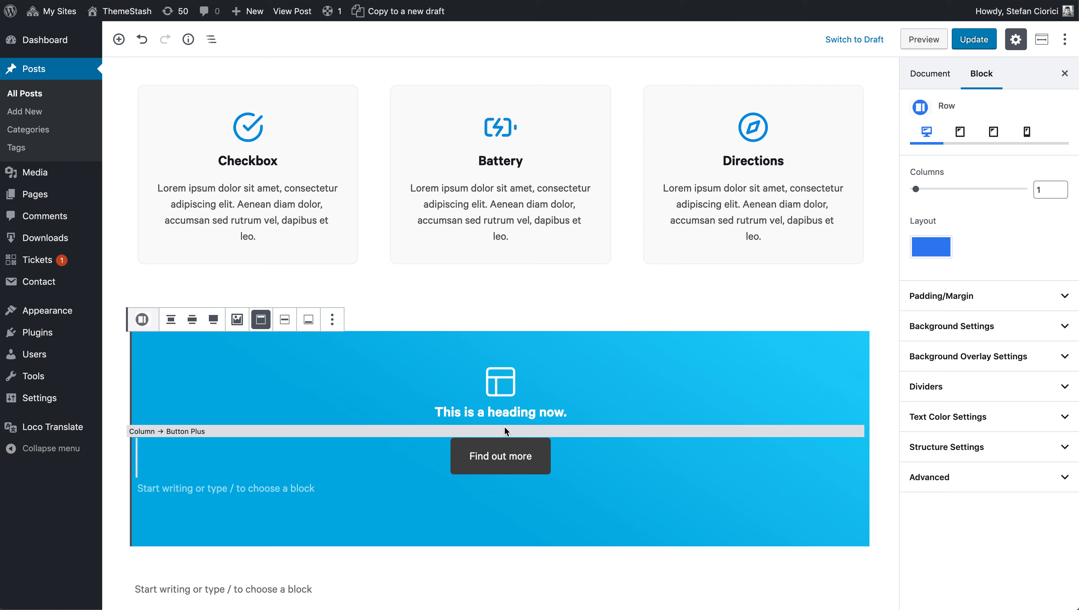
click(479, 567)
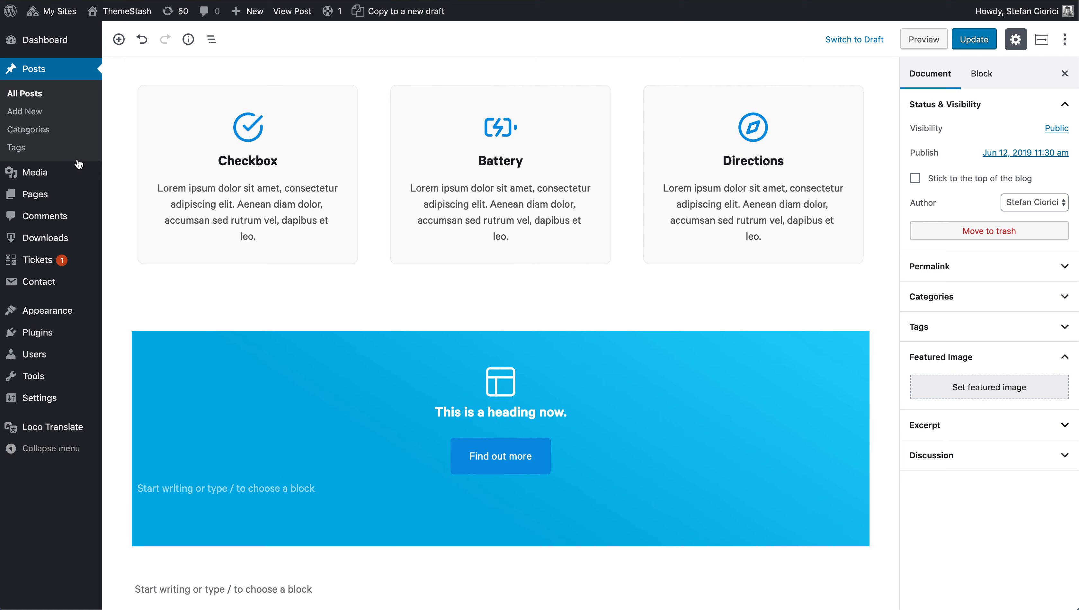
click(223, 126)
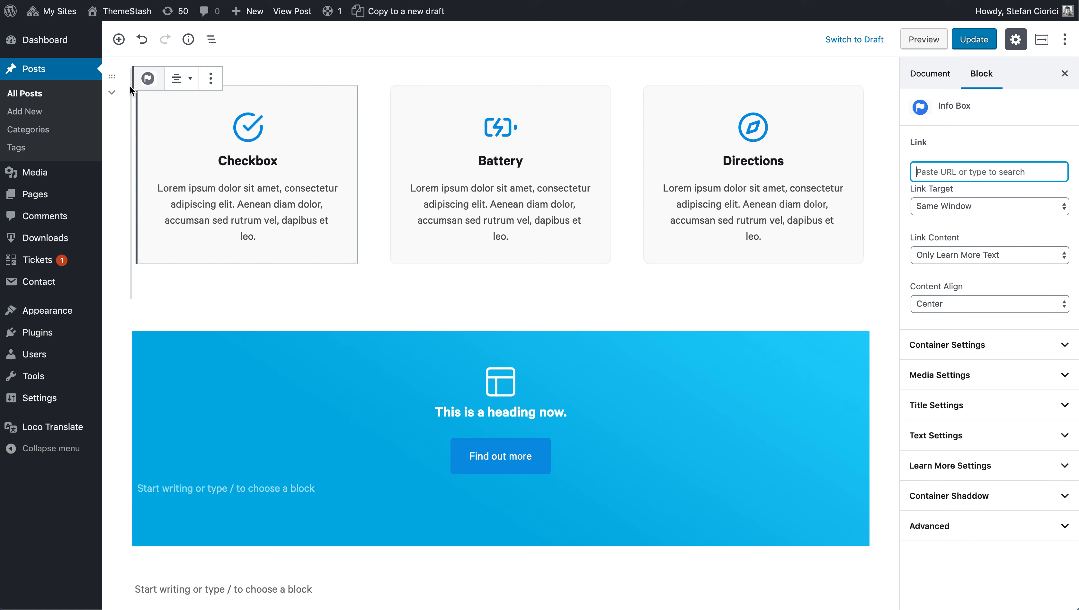
drag(147, 108, 210, 376)
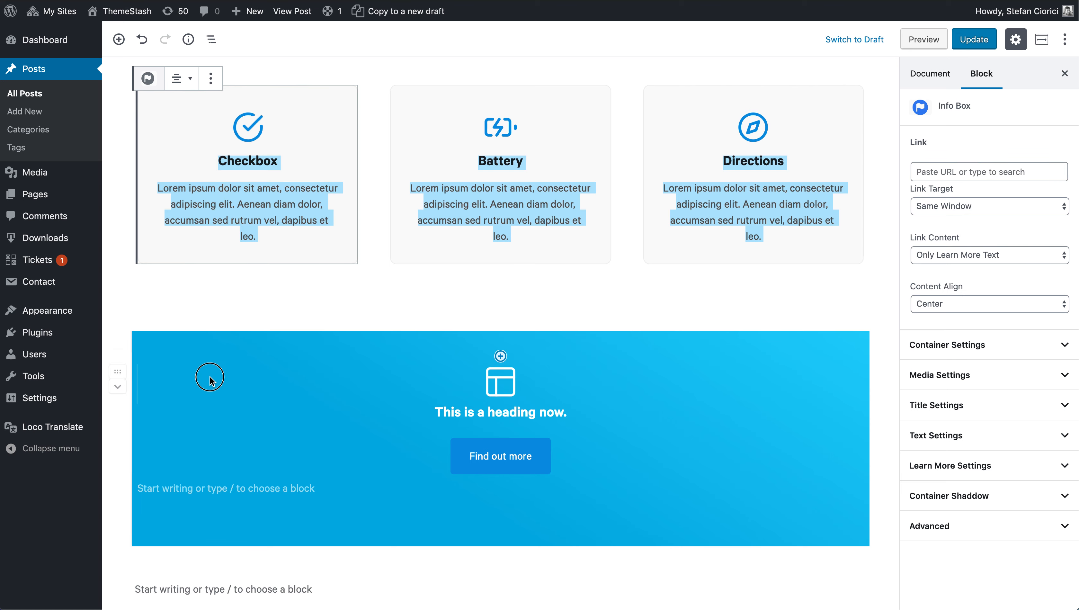
click(252, 251)
scroll(198, 154, up, 3)
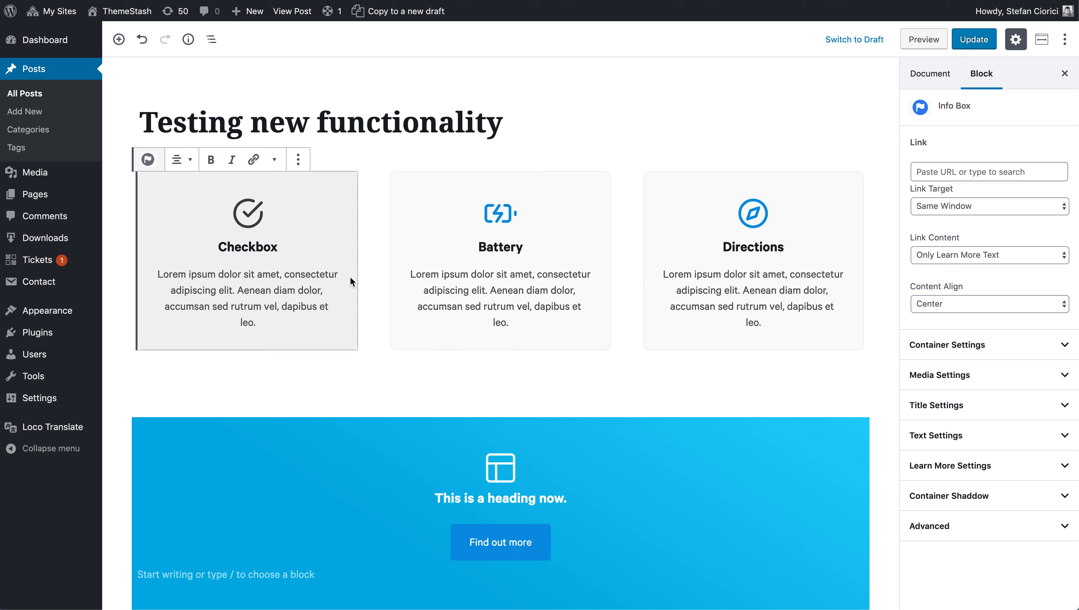
scroll(350, 278, down, 2)
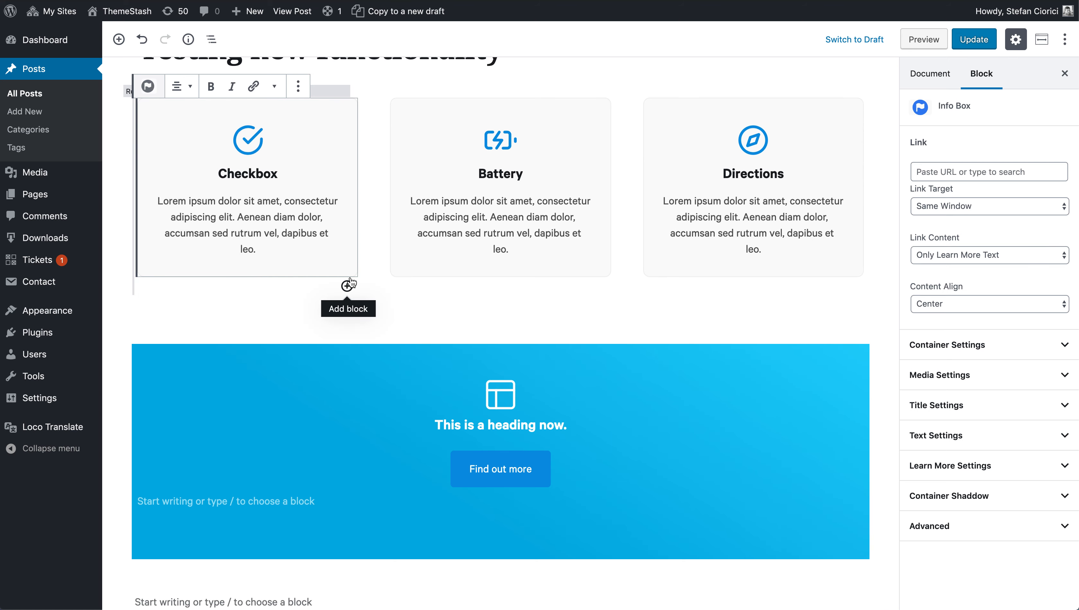
scroll(350, 283, up, 2)
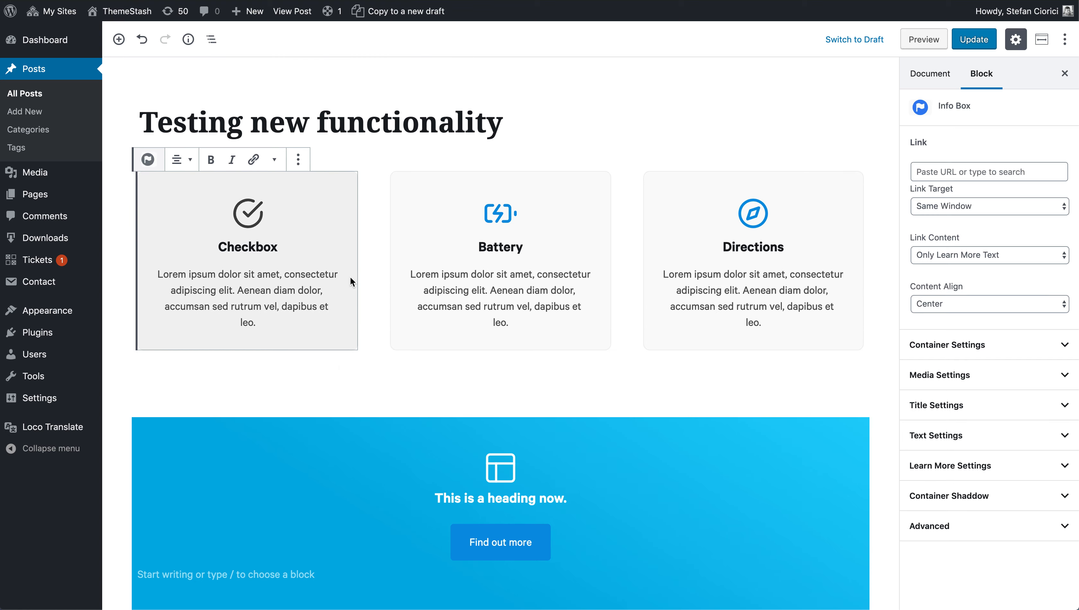